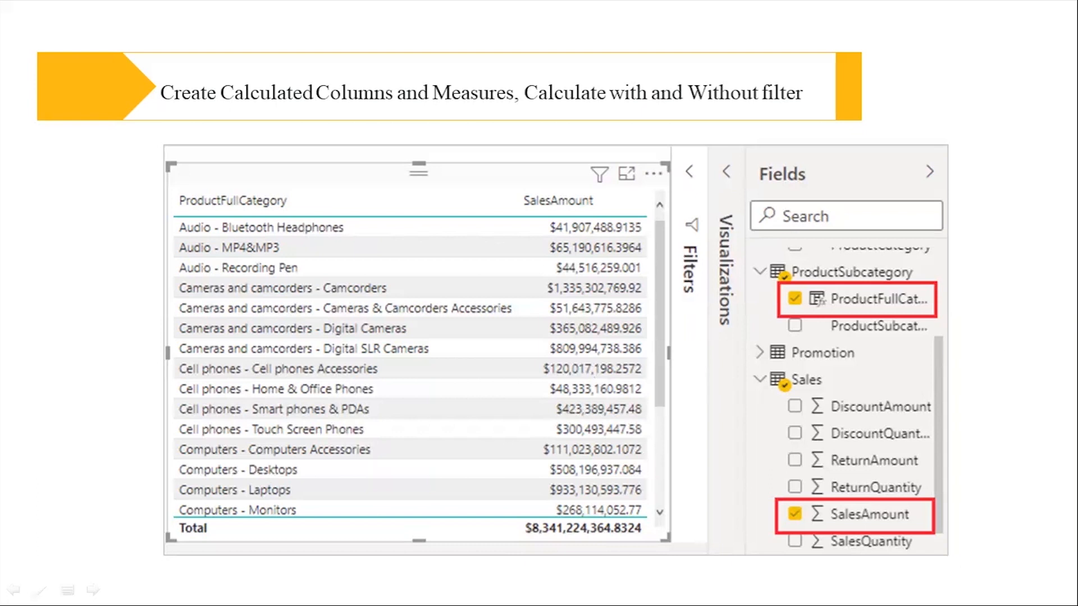
pyautogui.press('Right')
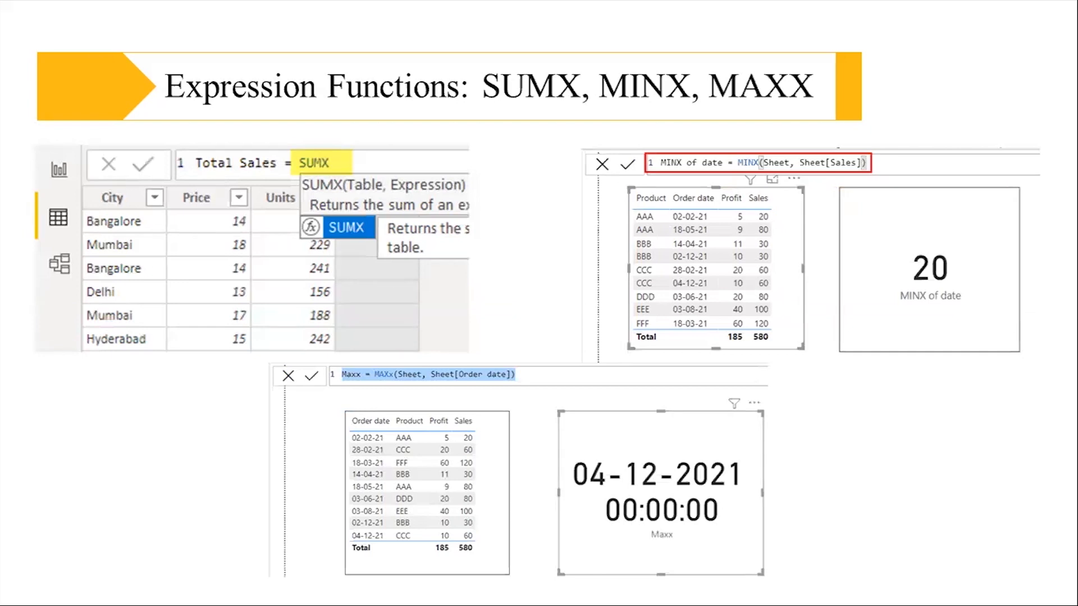
pyautogui.press('Left')
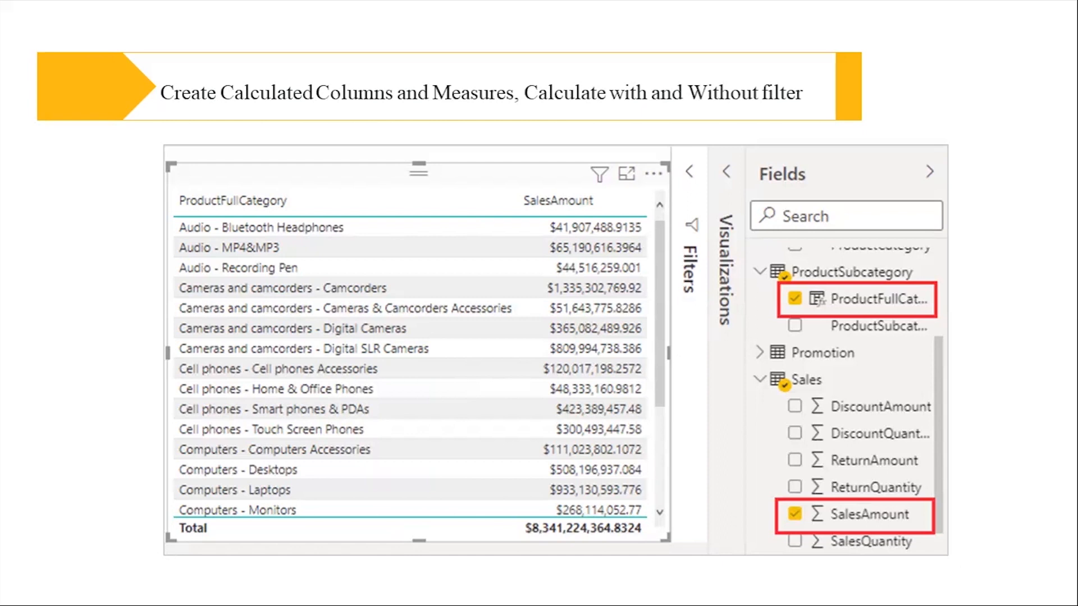
pyautogui.press('Right')
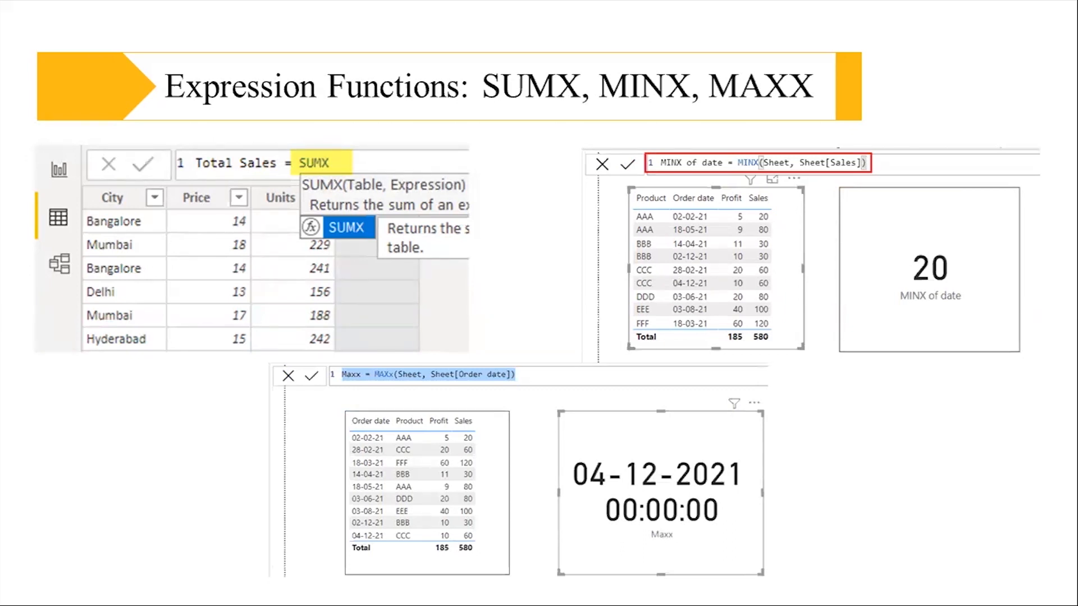
pyautogui.press('Right')
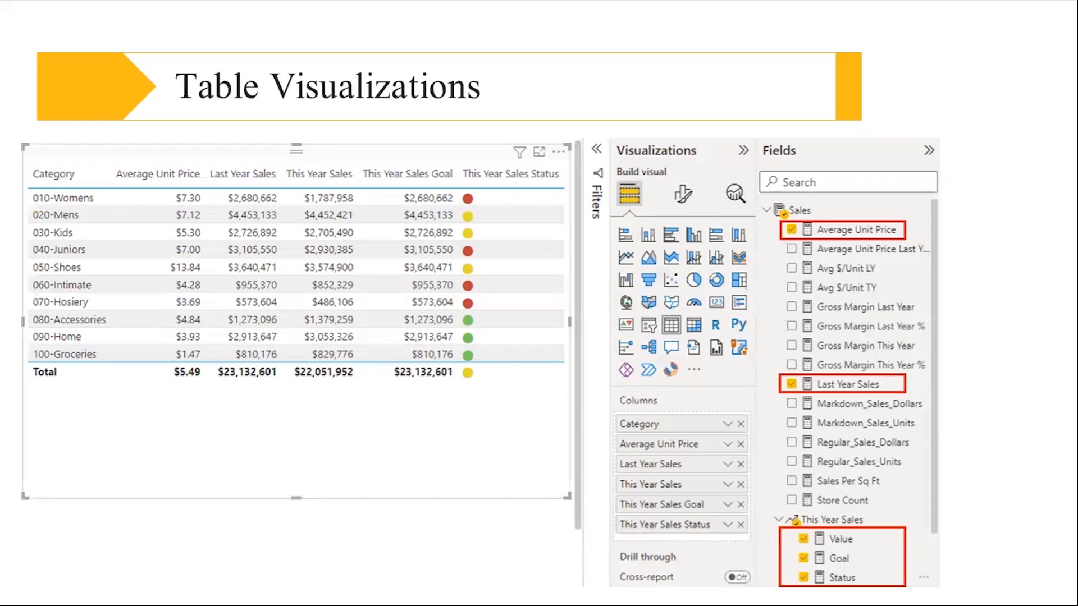
pyautogui.press('Right')
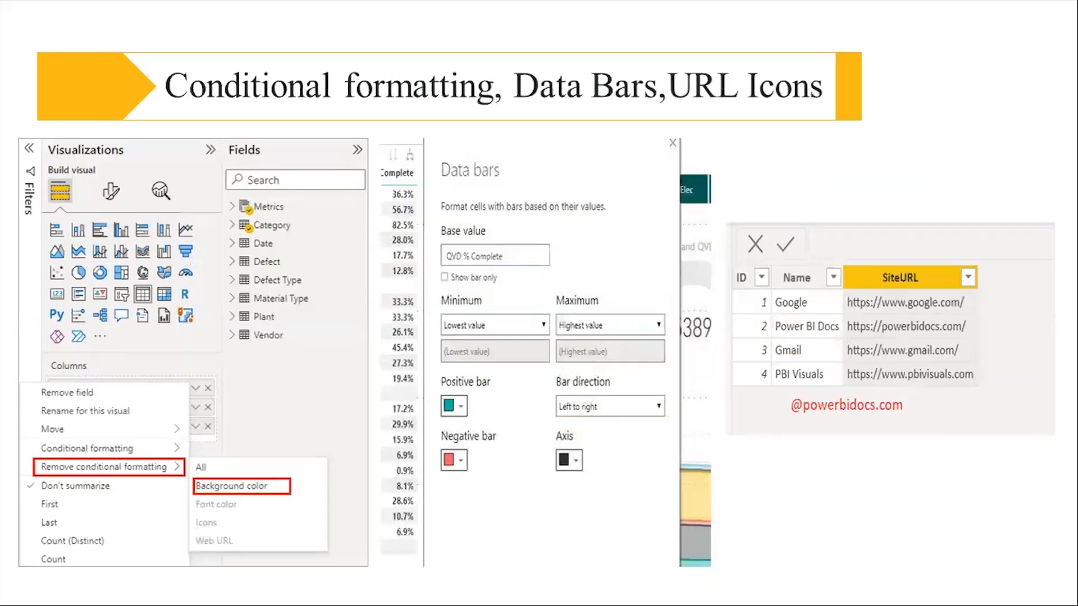
pyautogui.press('Right')
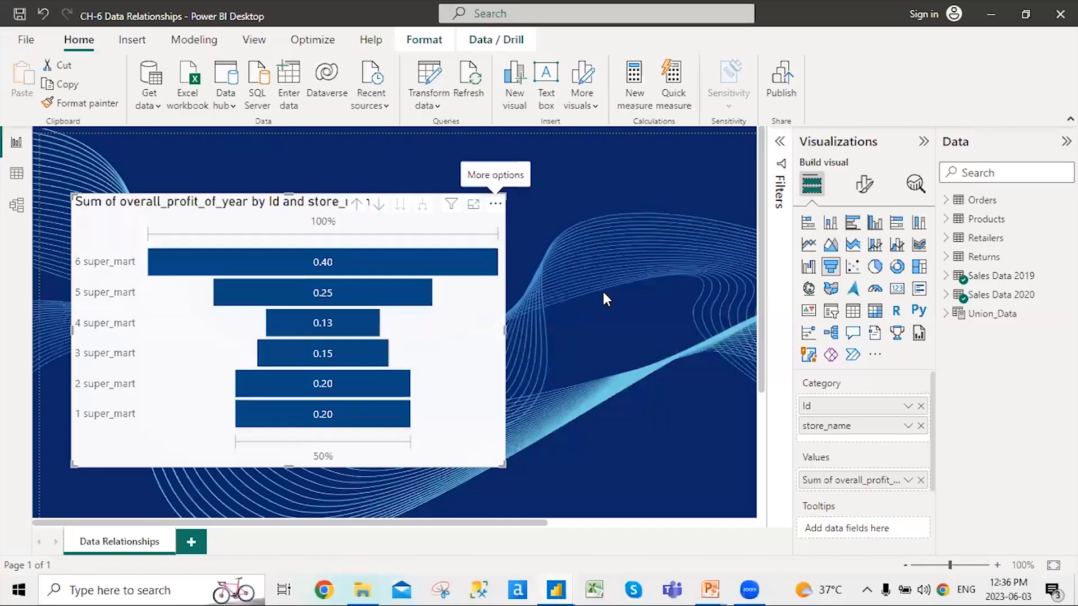
# Step: Move the funnel chart of overall_profit_of_year to the upper-left corner of the report page
pyautogui.scroll(-3, 823, 497)
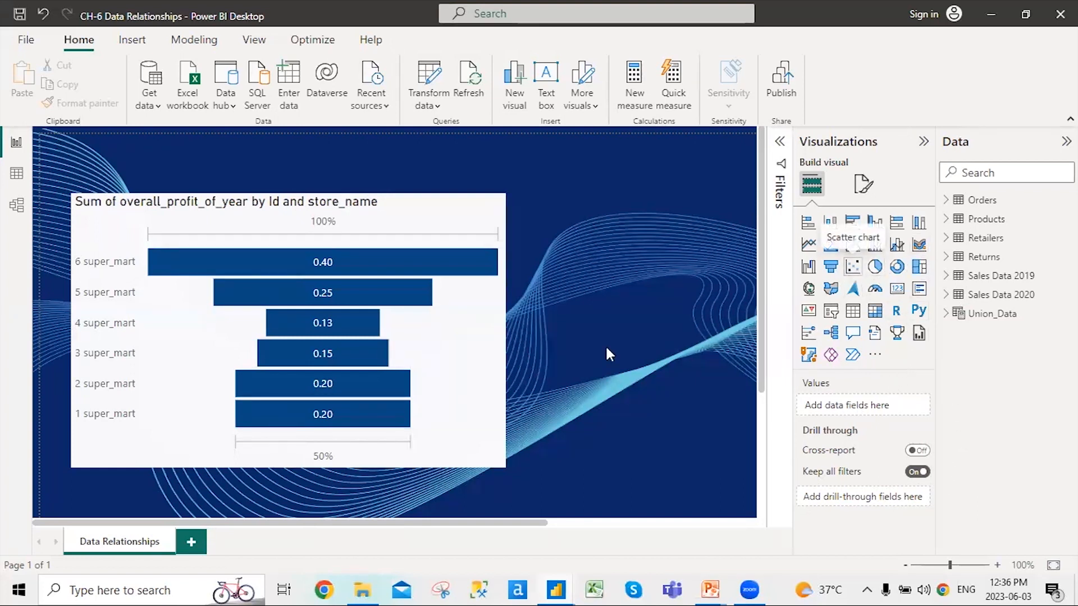
pyautogui.moveTo(200, 289); pyautogui.dragTo(170, 230)
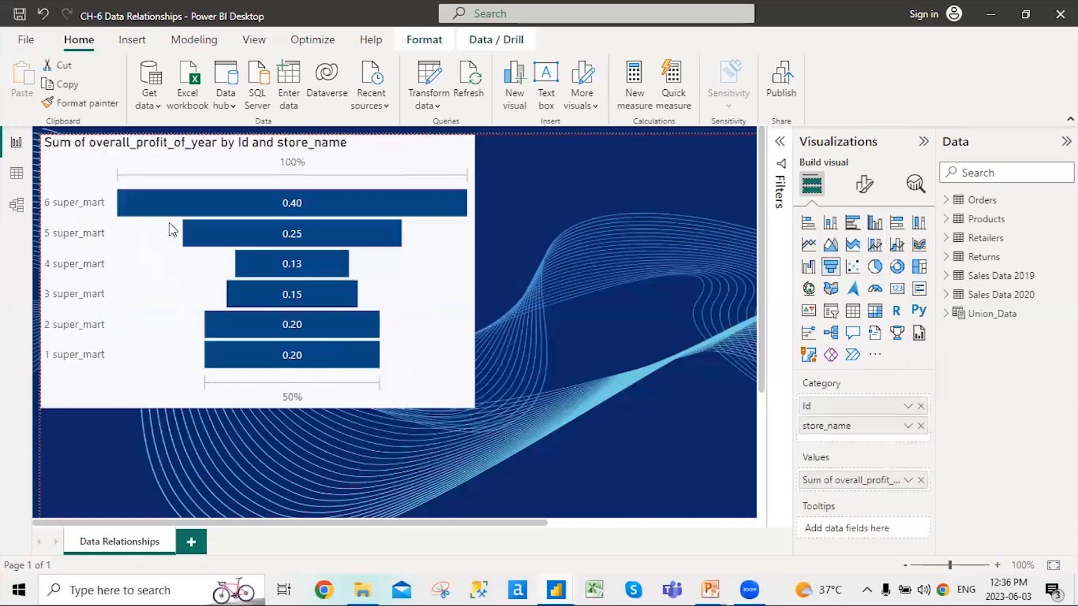
# Step: Try the visual in turn as a scatter chart, line and stacked column chart, area chart, treemap and Azure map
pyautogui.click(853, 268)
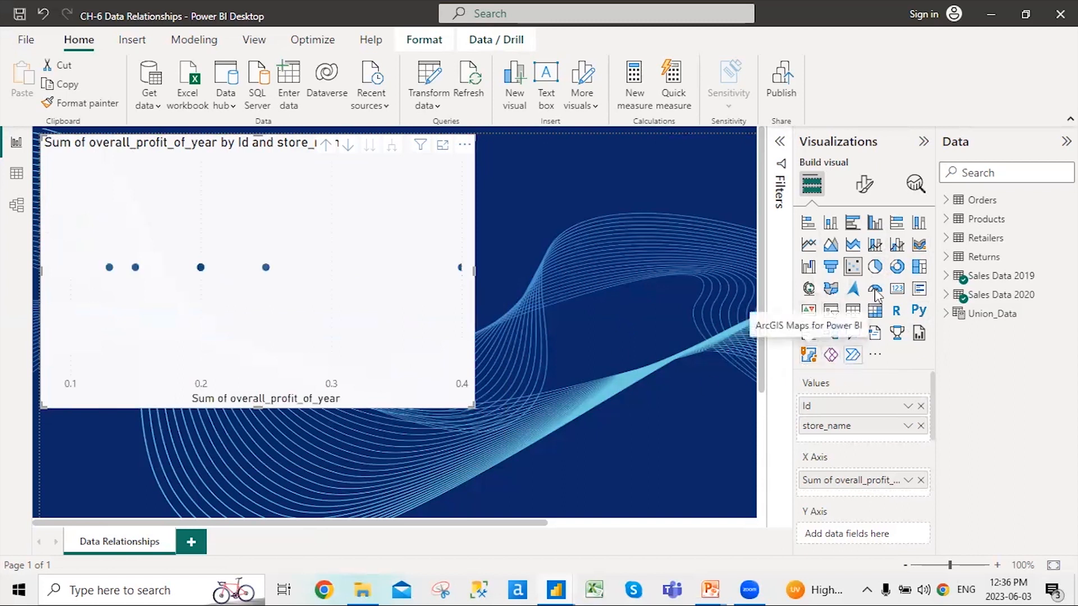
pyautogui.click(876, 245)
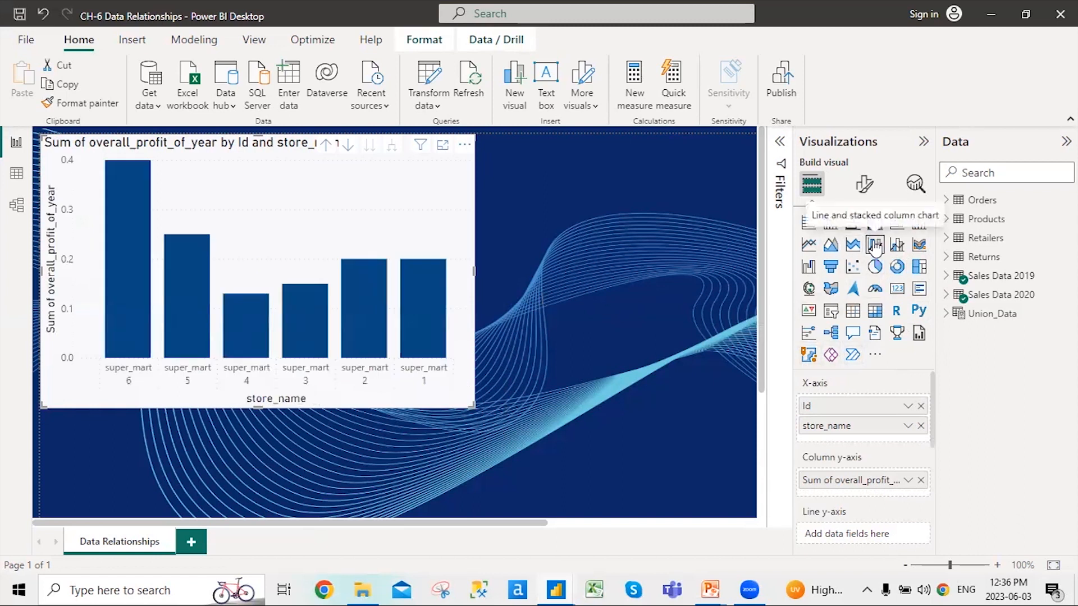
pyautogui.click(831, 245)
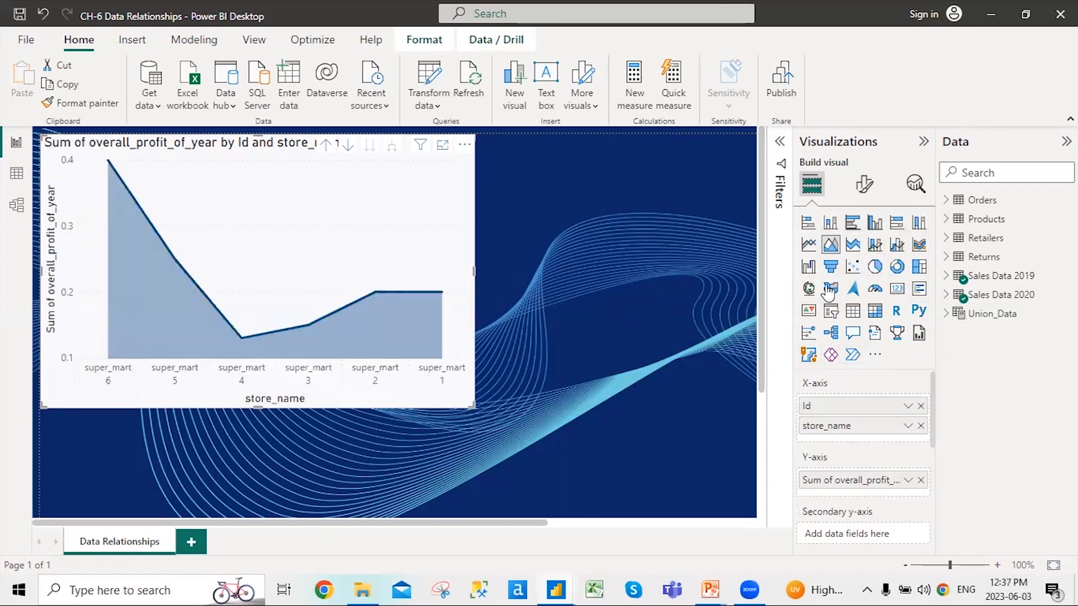
pyautogui.click(915, 271)
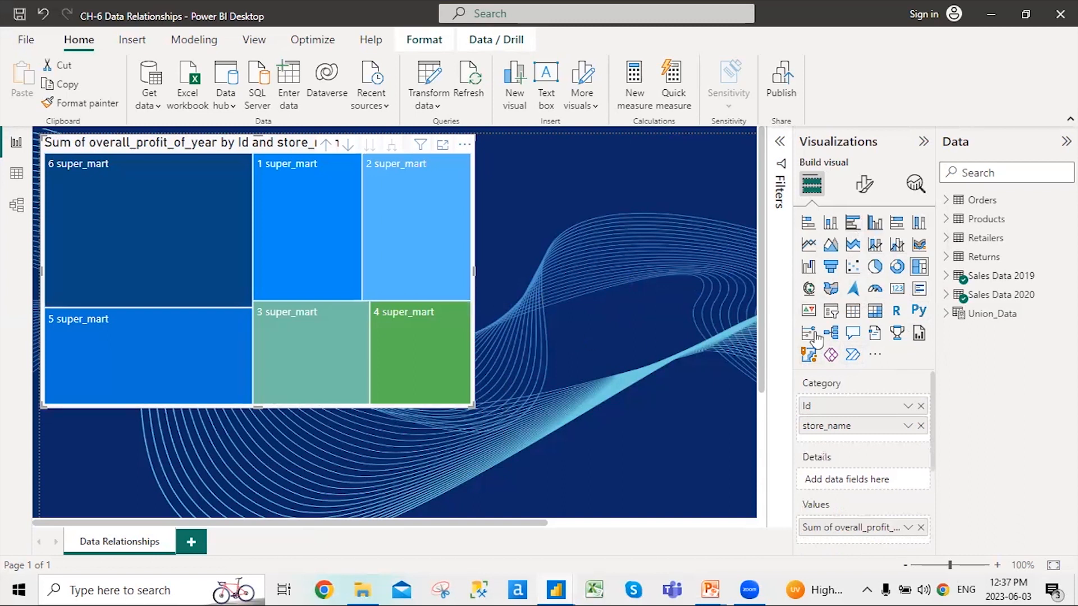
pyautogui.click(853, 289)
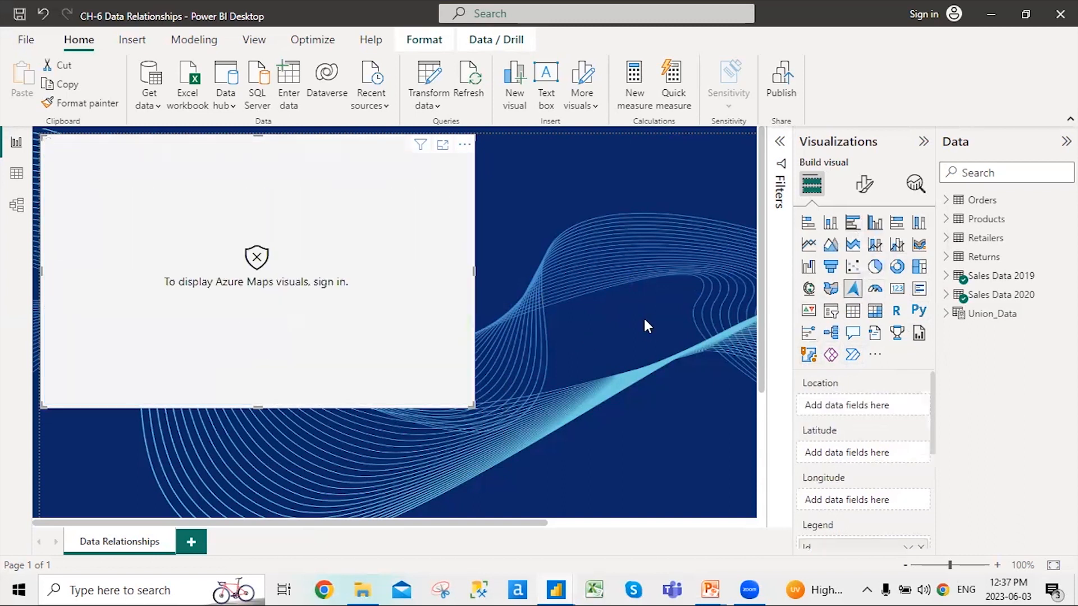
# Step: Try the visual as a gauge, card, multi-row card and donut chart, and finally convert it to a waterfall chart
pyautogui.click(874, 289)
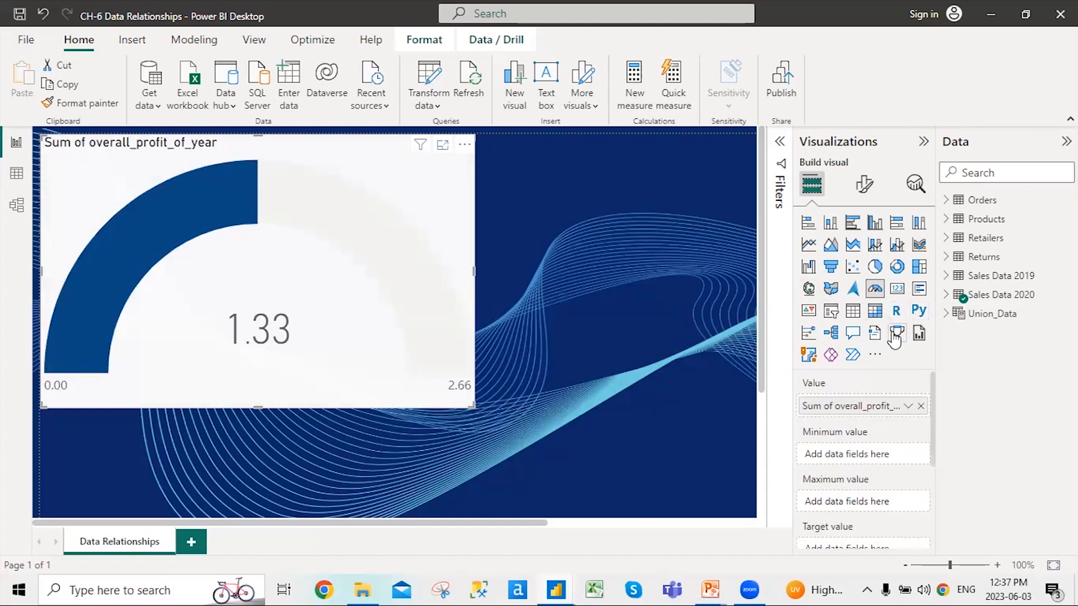
pyautogui.click(897, 288)
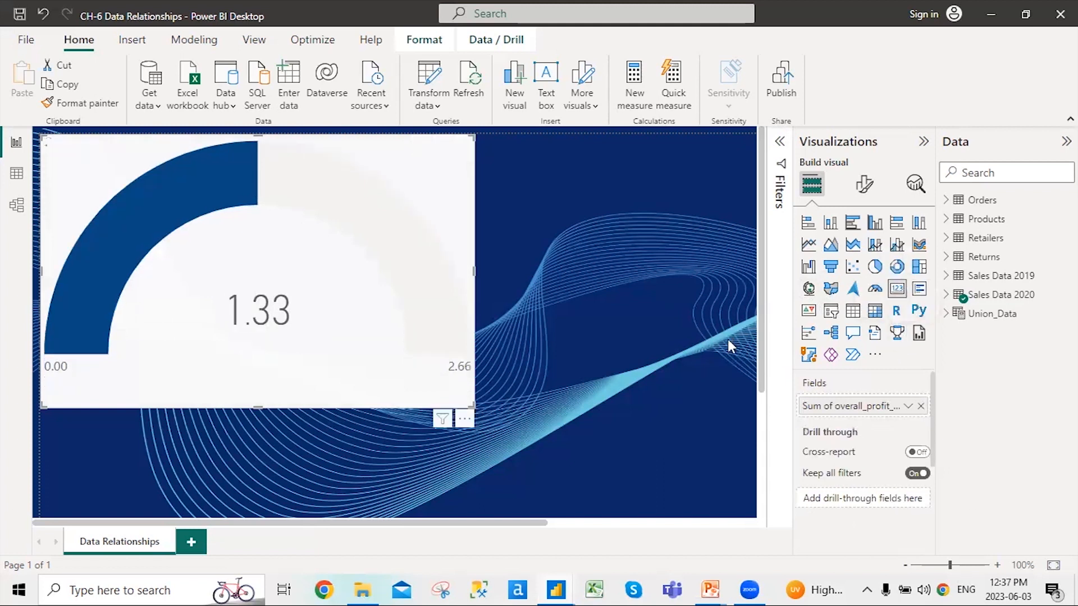
pyautogui.click(921, 291)
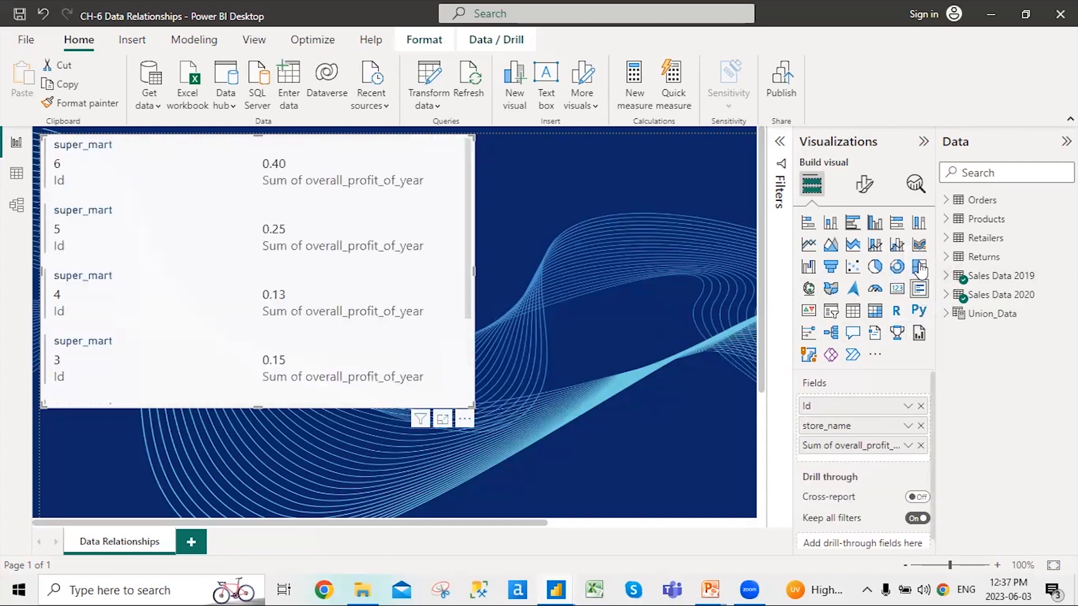
pyautogui.click(895, 267)
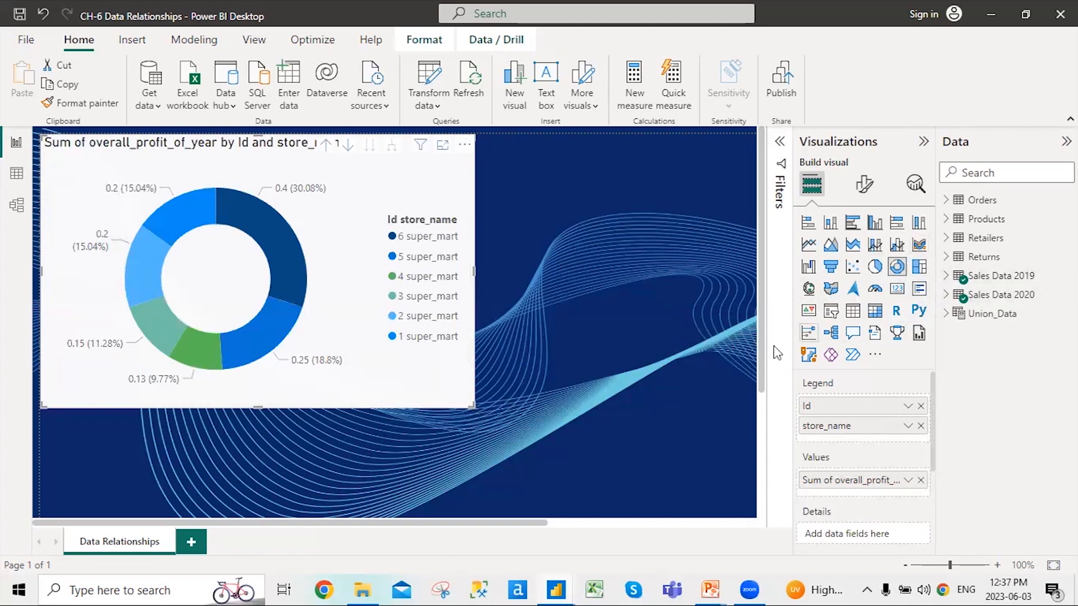
pyautogui.click(808, 267)
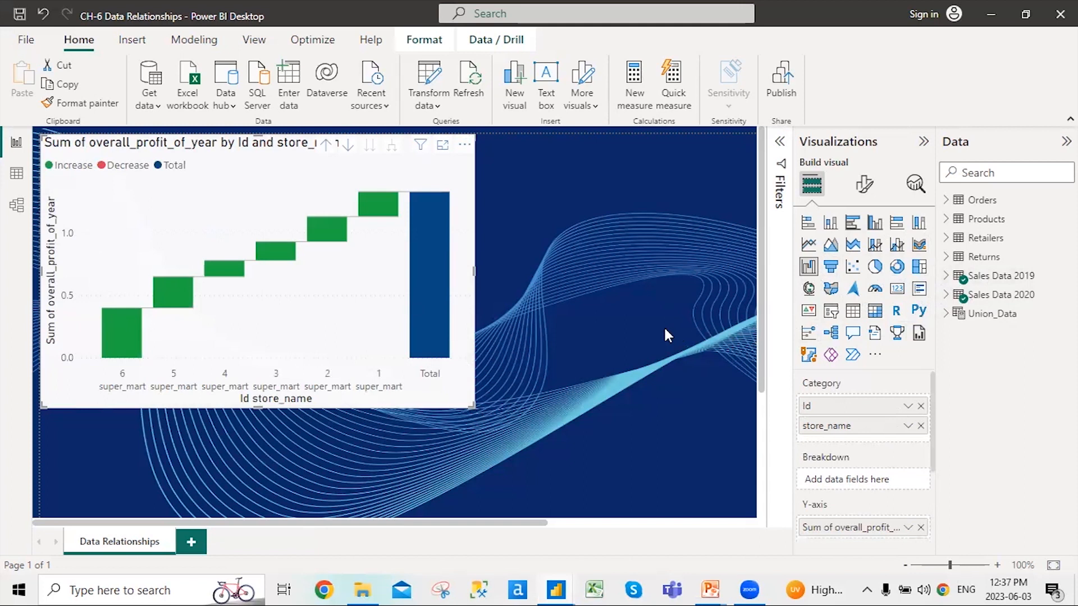
# Step: Switch to the CH-4 Hierarchies report window
pyautogui.moveTo(555, 588)
pyautogui.click(525, 547)
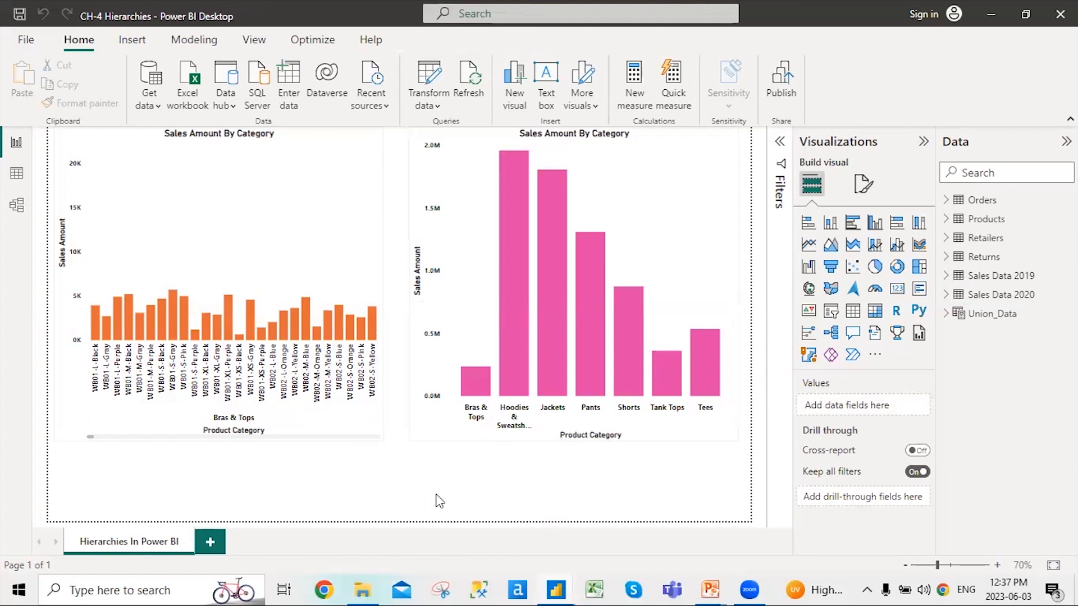
pyautogui.click(724, 589)
pyautogui.click(799, 543)
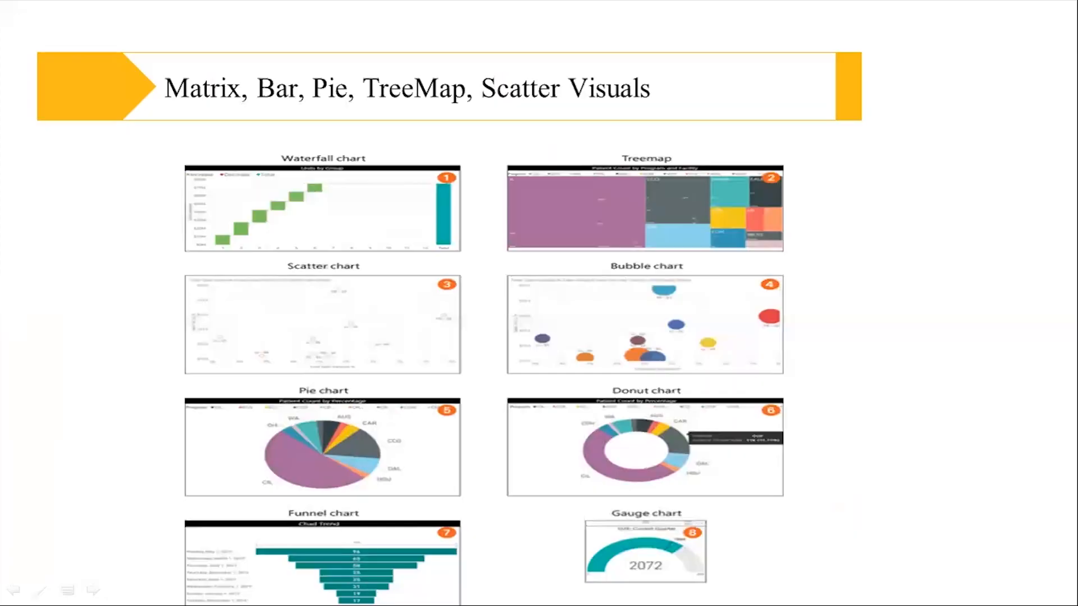
pyautogui.press('Right')
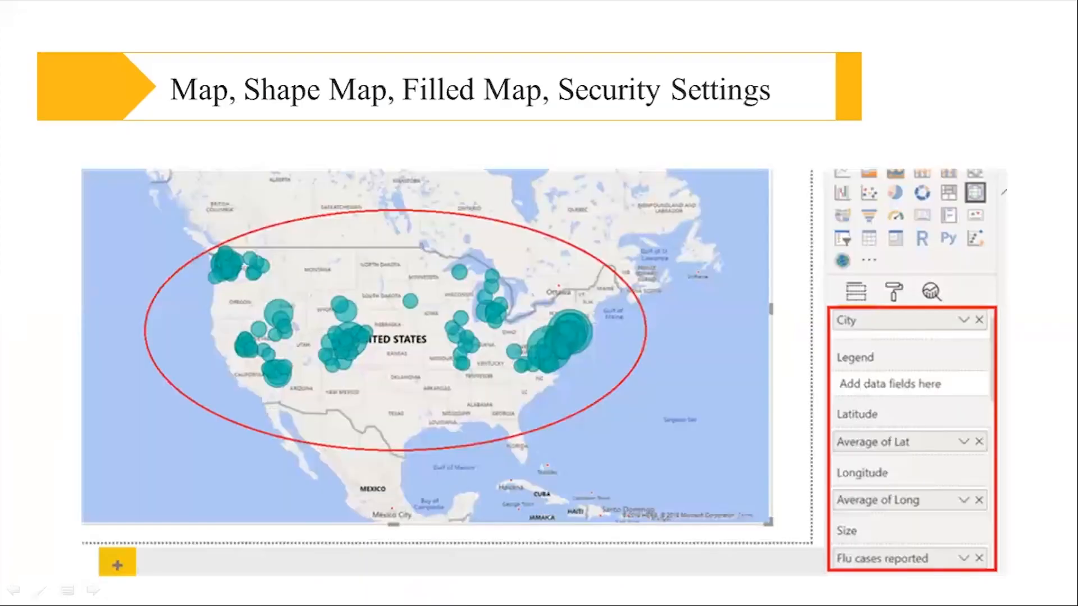
pyautogui.press('Right')
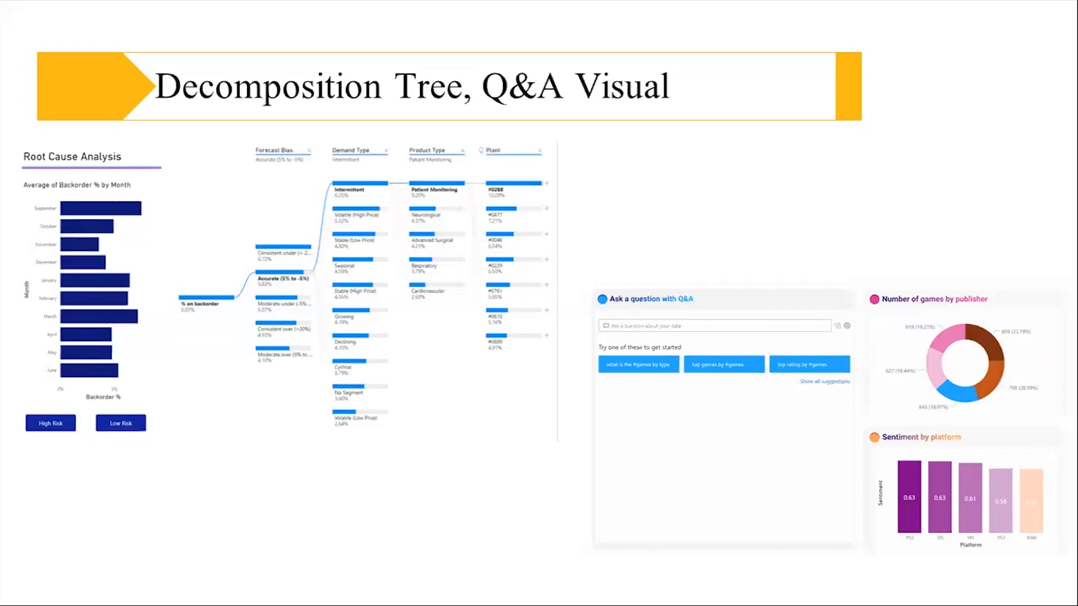
pyautogui.press('Right')
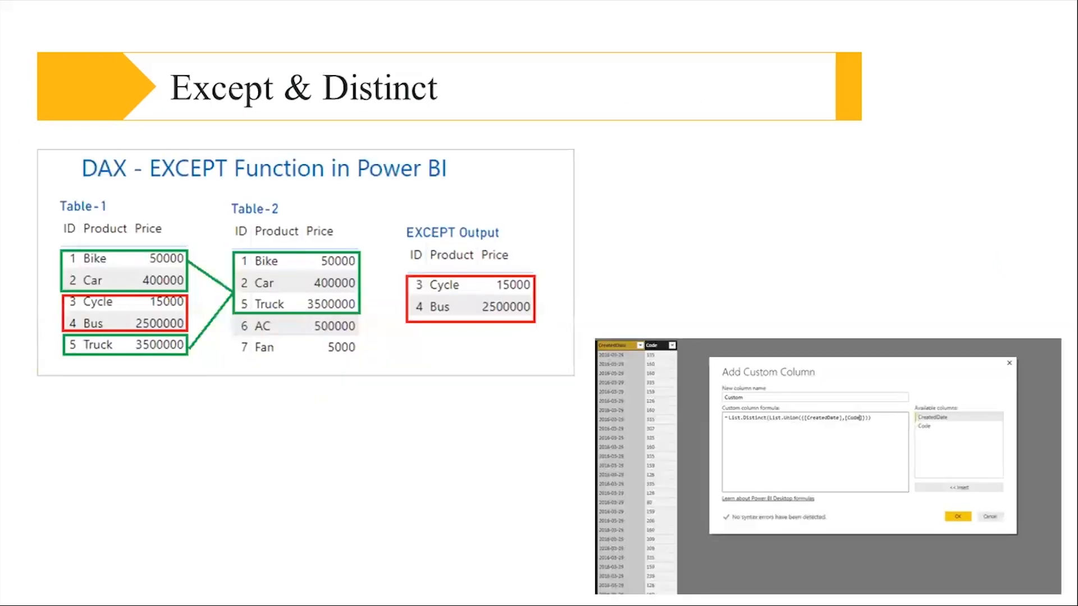
# Step: Return to the CH-4 Hierarchies report in Power BI Desktop and examine the Date Hierarchy levels under Order_Date in the Orders table
pyautogui.hotkey('alt', 'Tab')
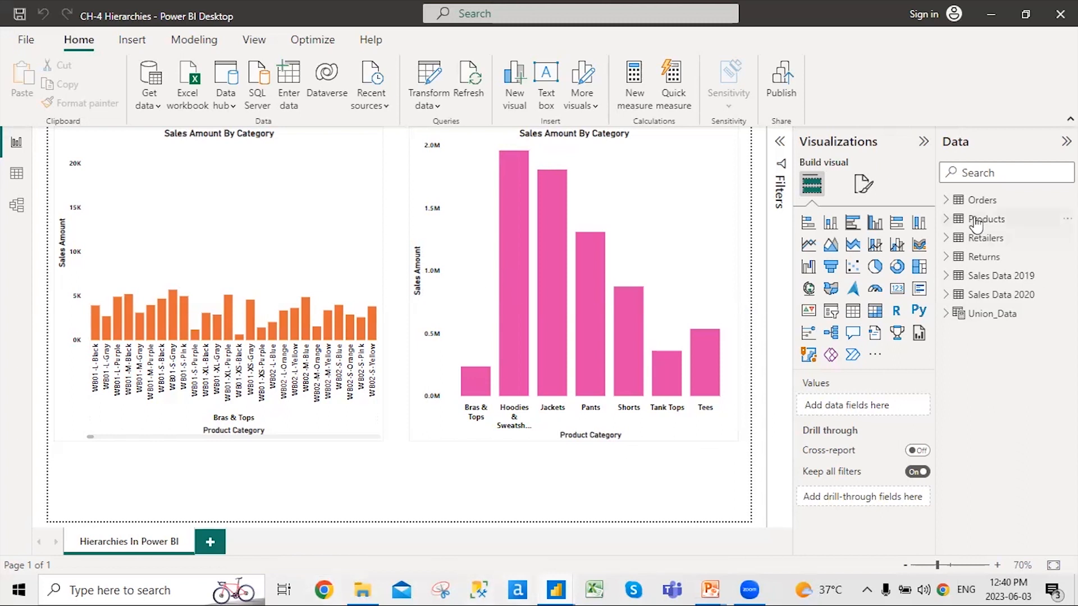
pyautogui.click(946, 200)
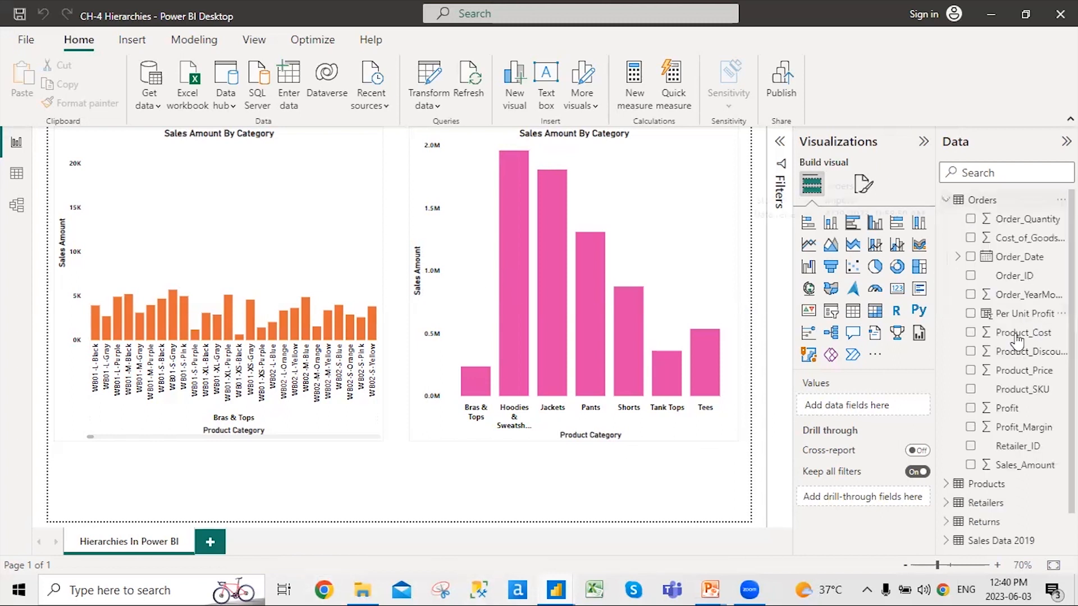
pyautogui.click(957, 258)
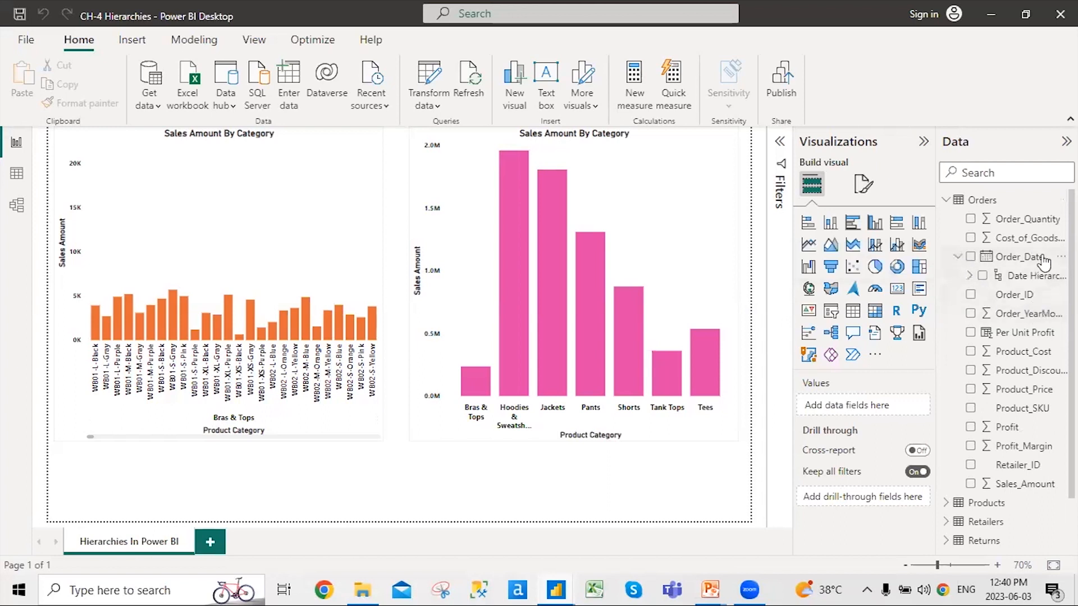
pyautogui.click(969, 276)
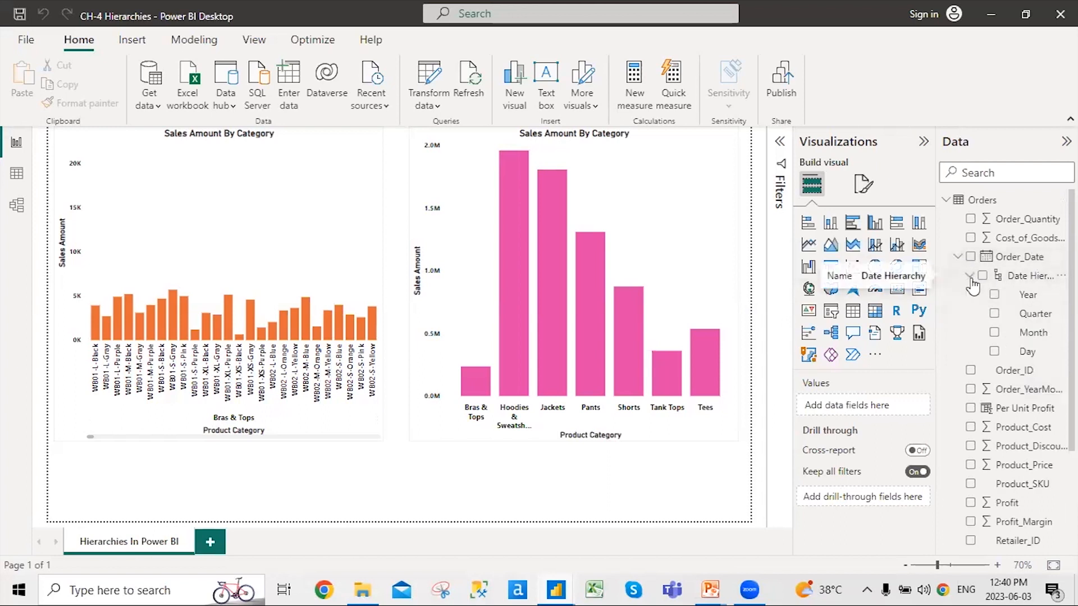
pyautogui.click(969, 276)
pyautogui.click(958, 257)
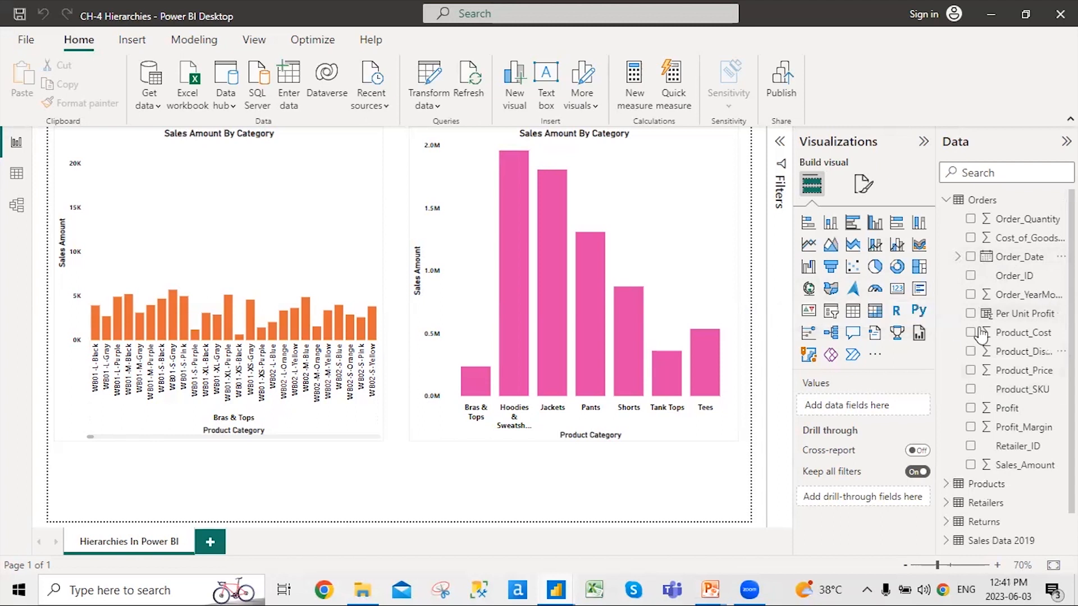
# Step: Create a new hierarchy from the Order_Date field in the Orders table
pyautogui.rightClick(1009, 257)
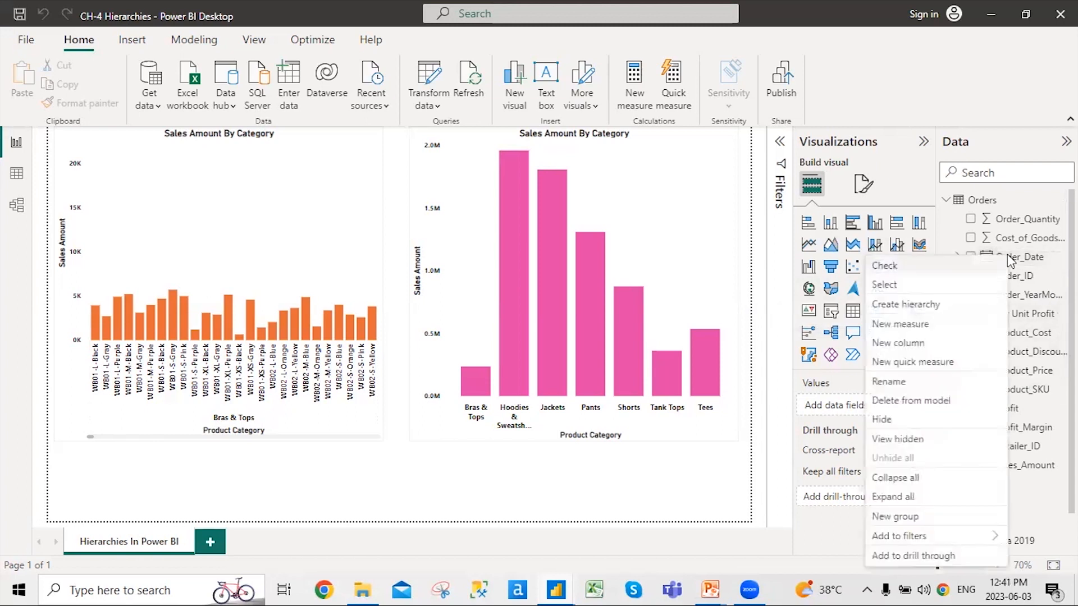
pyautogui.click(666, 443)
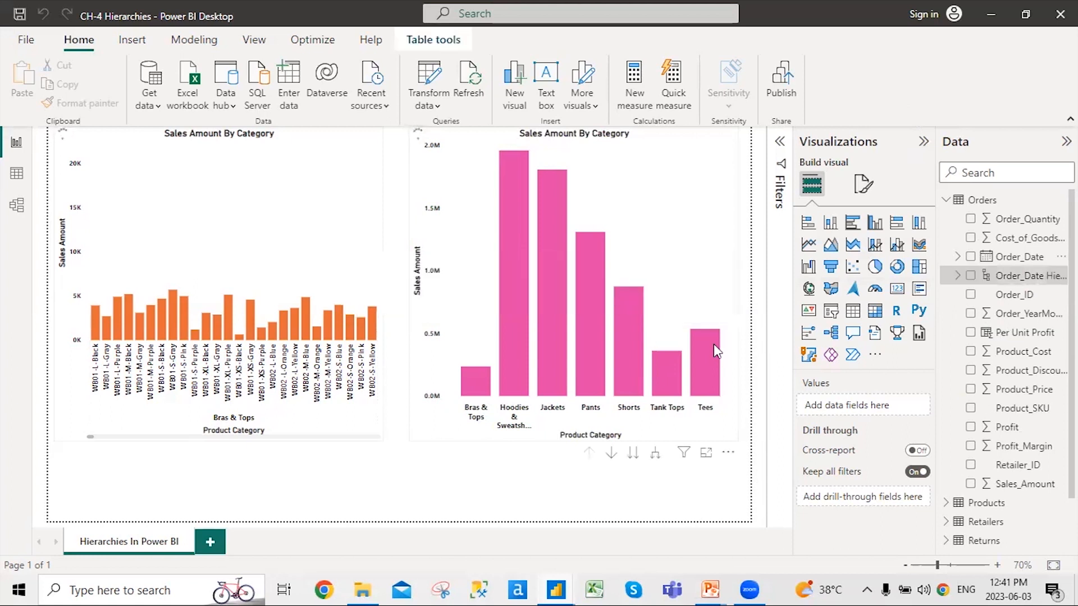
pyautogui.rightClick(1025, 283)
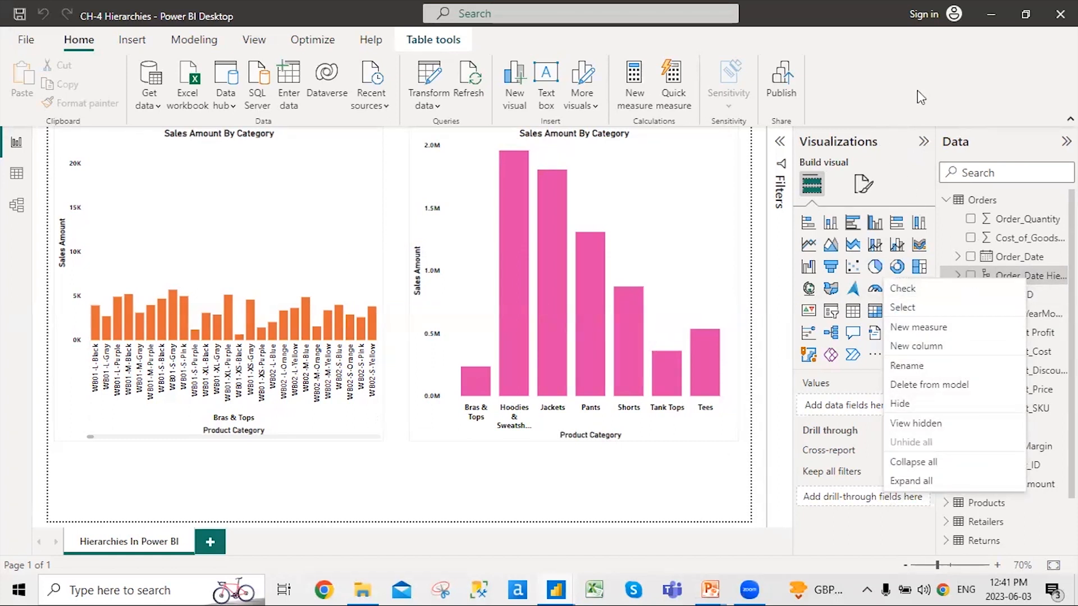
pyautogui.click(688, 447)
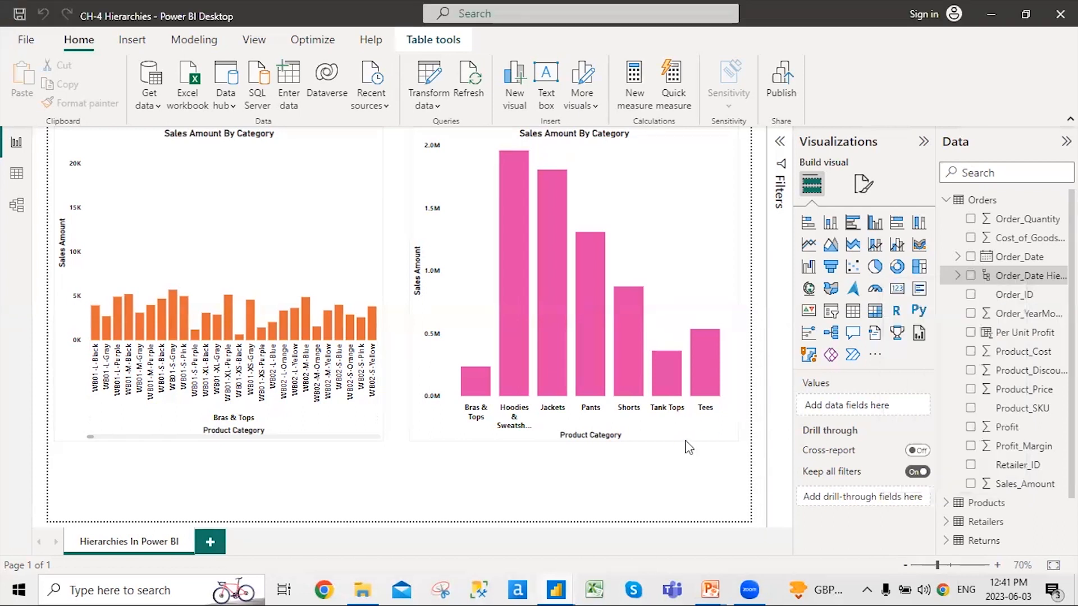
# Step: Expand the new Order_Date hierarchy in the Orders table and delete the empty table visual from the report page
pyautogui.click(970, 277)
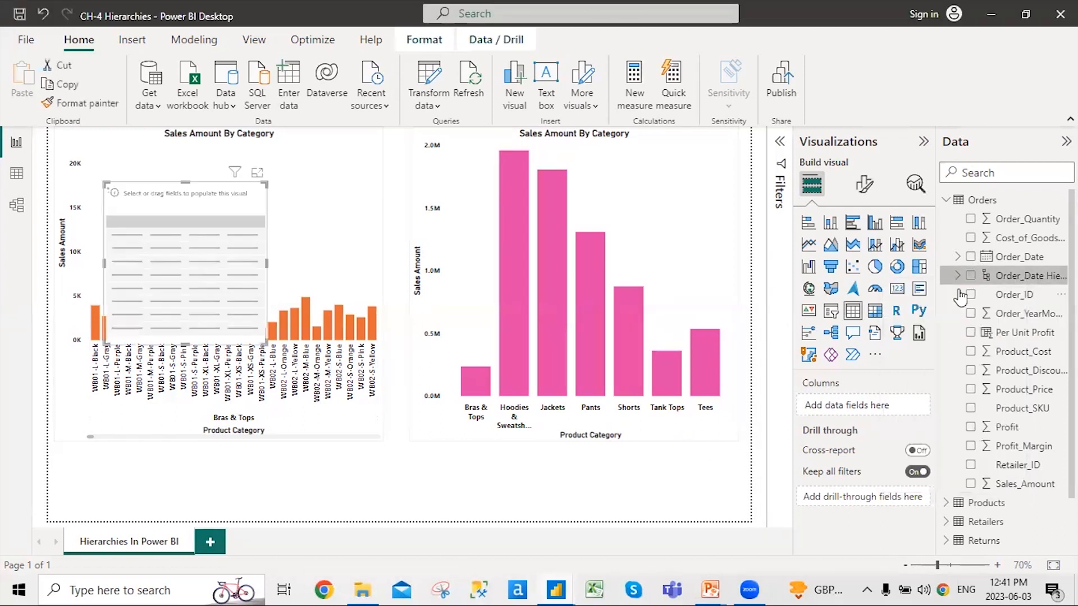
pyautogui.click(957, 276)
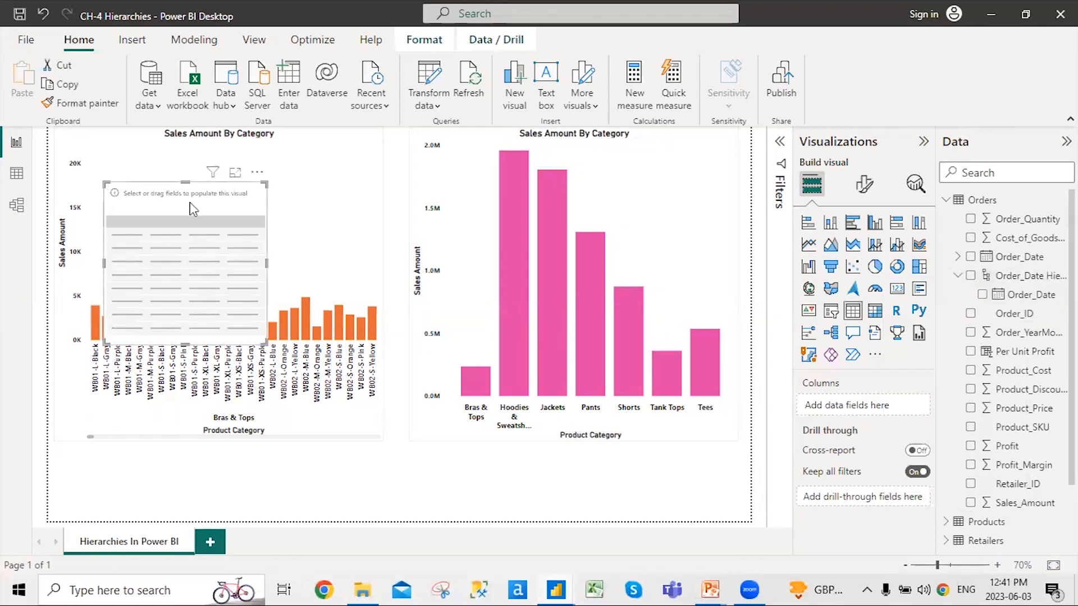
pyautogui.press('Delete')
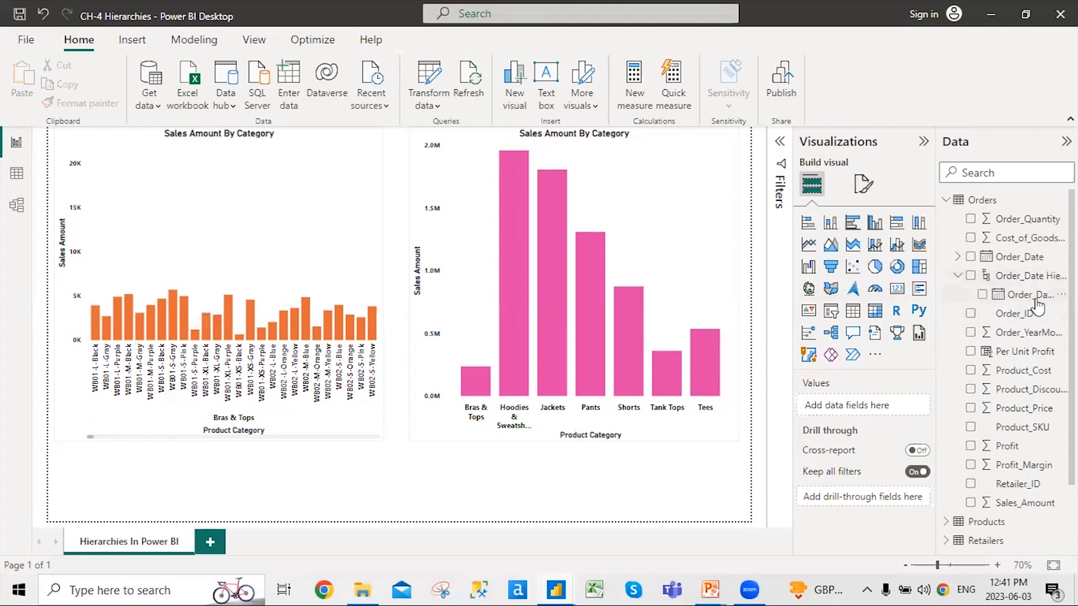
# Step: Add the Order_Date Hierarchy to the report page as a table visual and delete that visual
pyautogui.click(971, 276)
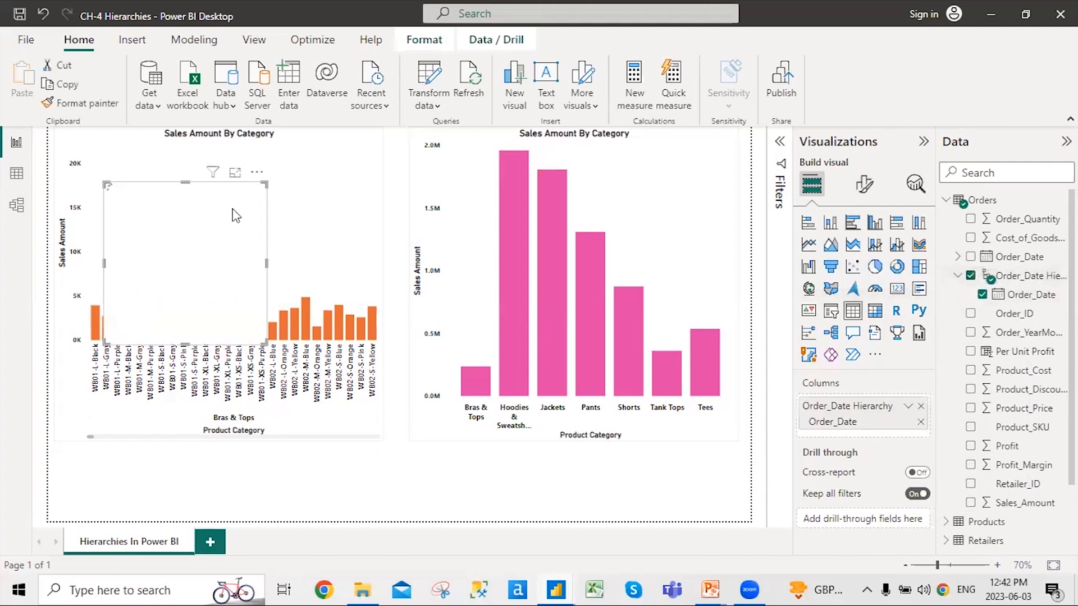
pyautogui.press('Delete')
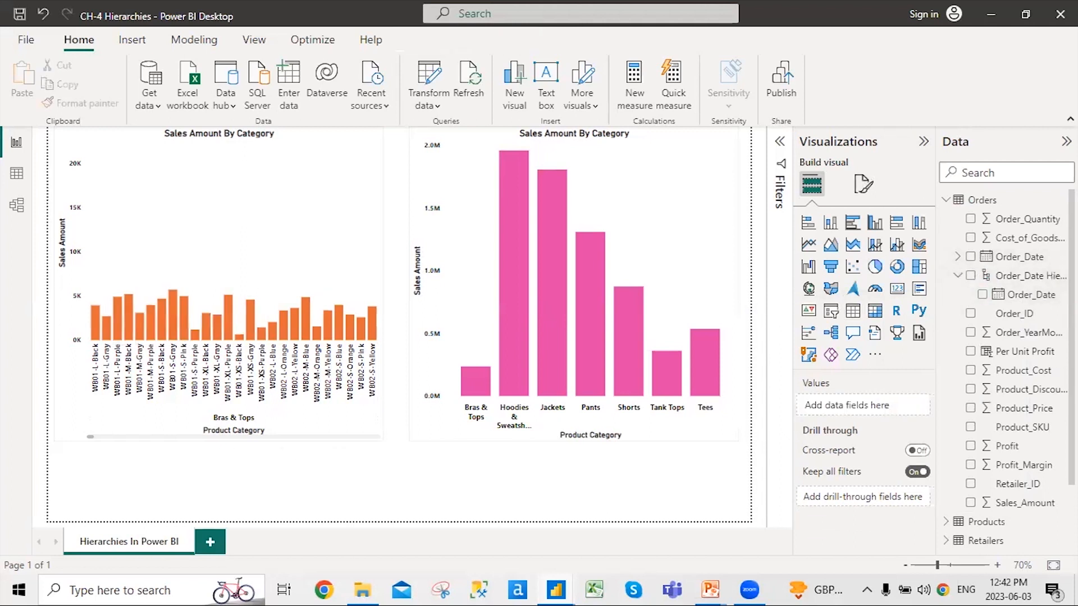
# Step: Delete the Order_Date Hierarchy from the model in the Orders table
pyautogui.click(1061, 275)
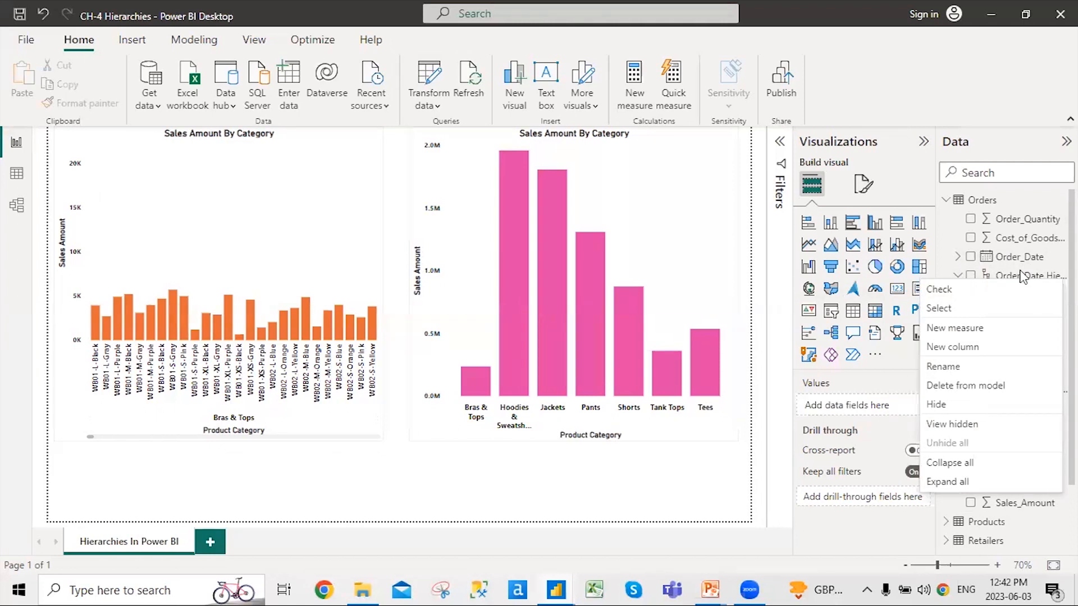
pyautogui.click(1006, 308)
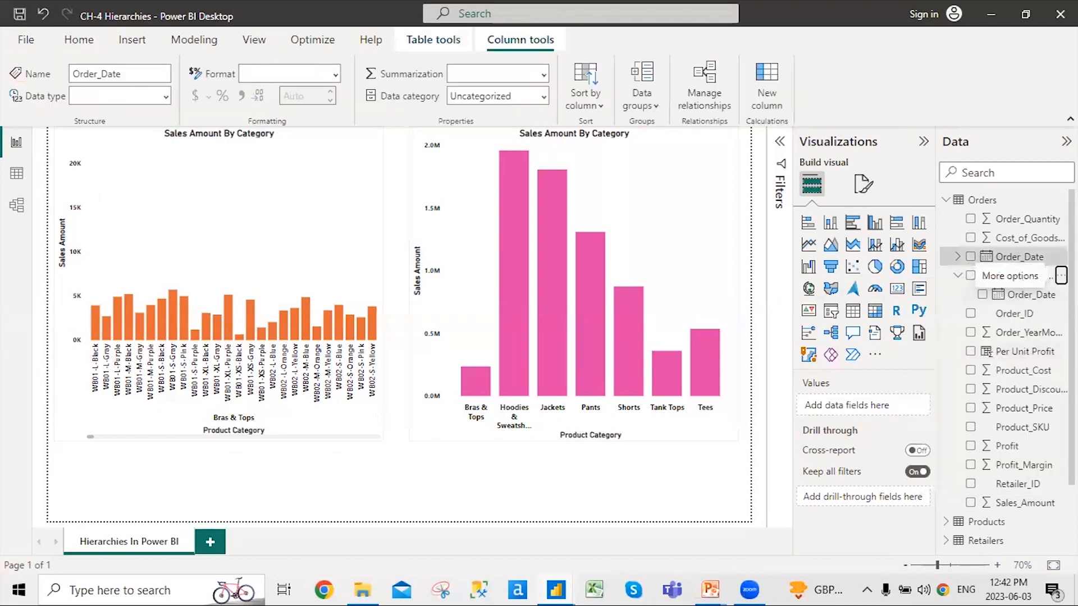
pyautogui.click(957, 276)
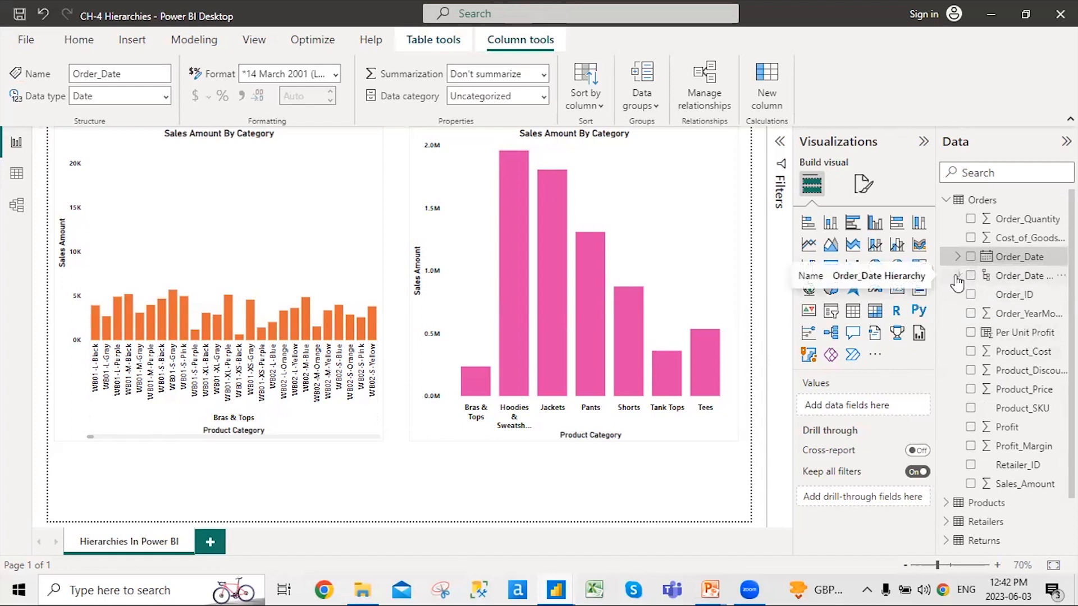
pyautogui.rightClick(1002, 281)
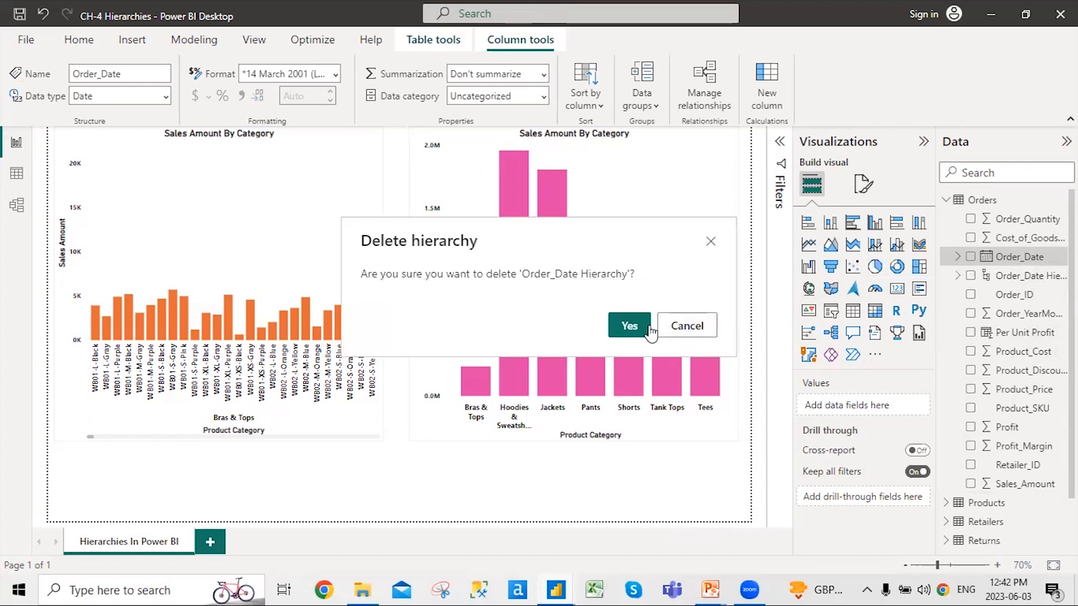
pyautogui.click(628, 326)
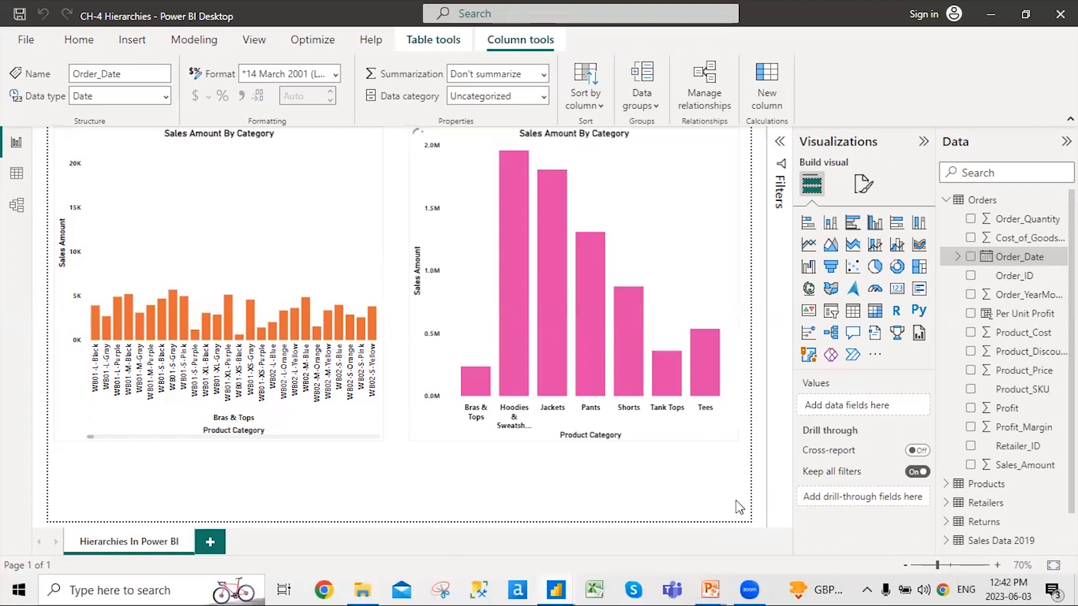
# Step: Expand the built-in Date Hierarchy under Order_Date and check which options it offers
pyautogui.click(958, 258)
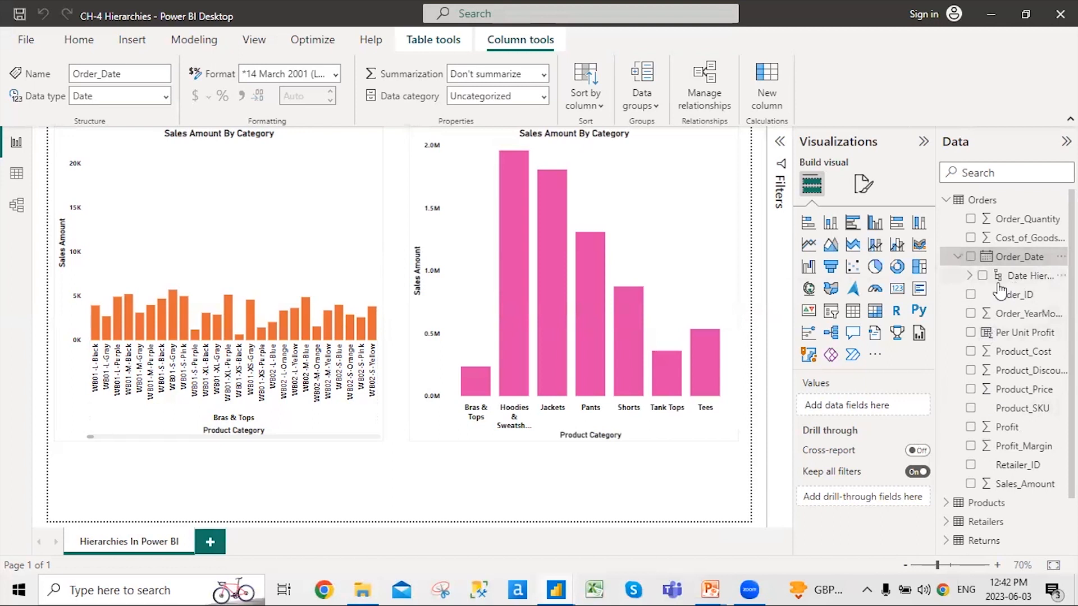
pyautogui.click(969, 276)
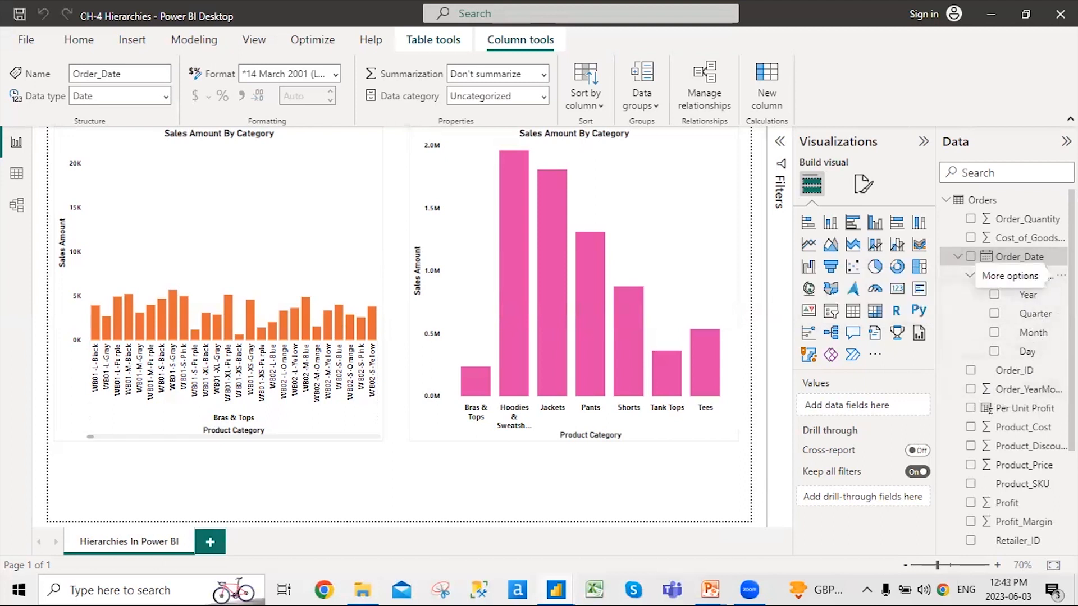
pyautogui.click(1061, 276)
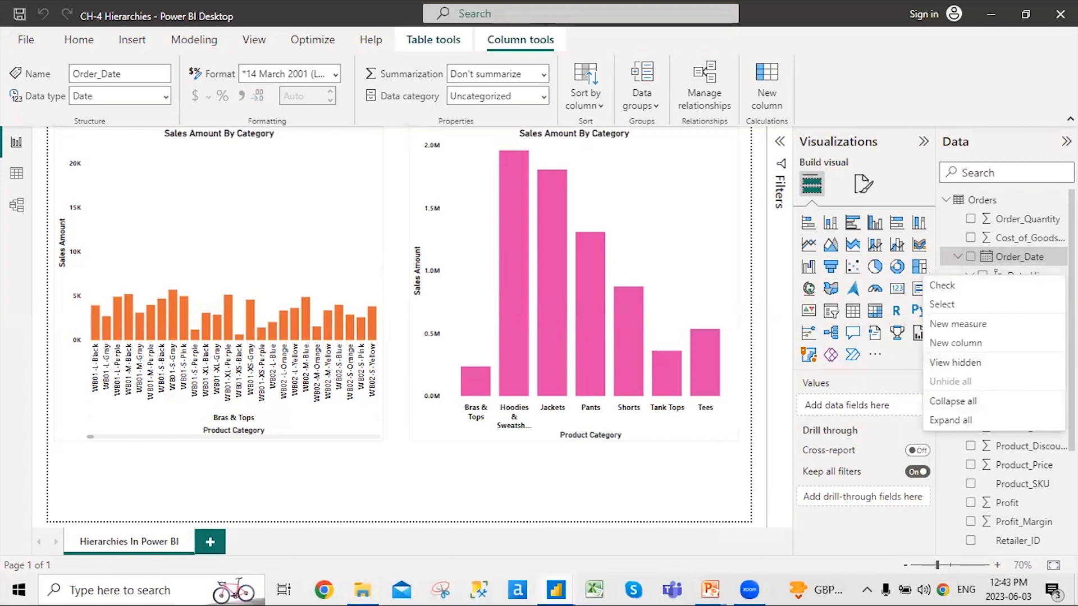
pyautogui.click(733, 459)
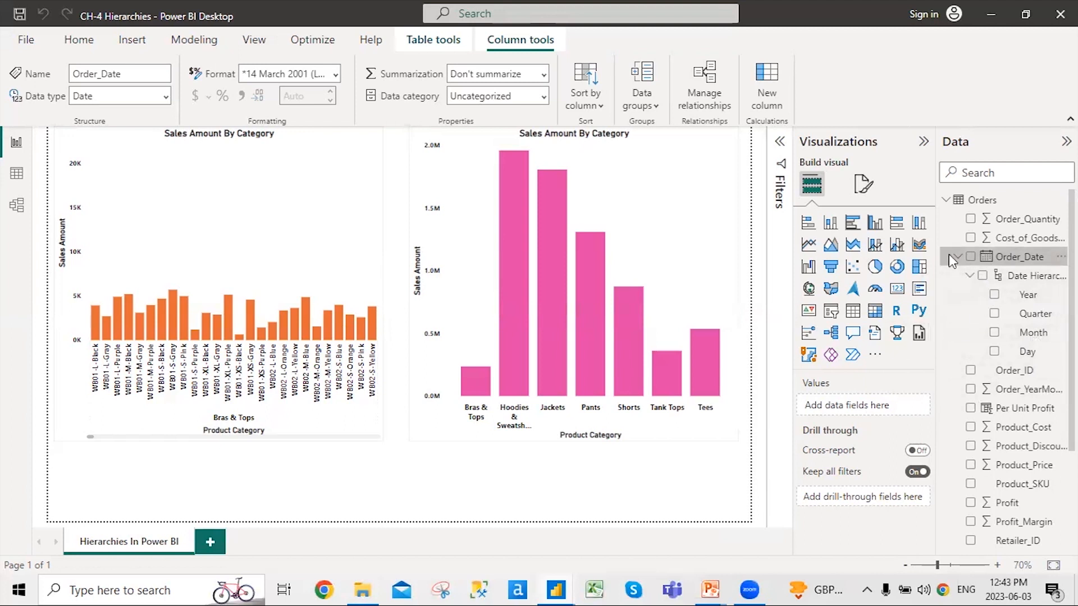
# Step: Compare the X-axis fields of the two Sales Amount By Category charts and expand the Product_Category hierarchy in the Products table
pyautogui.click(227, 206)
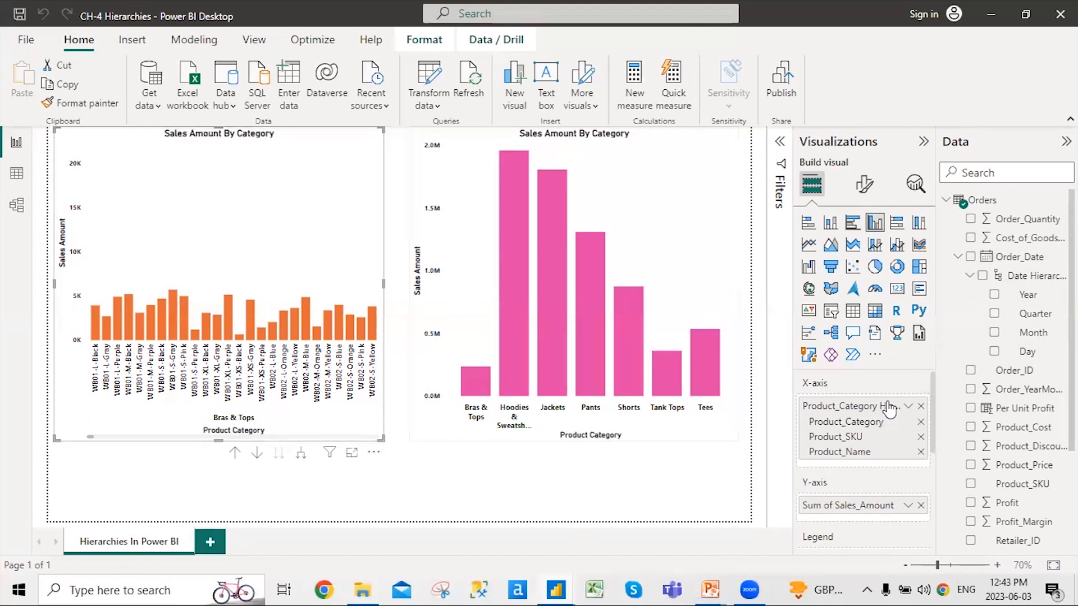
pyautogui.click(603, 237)
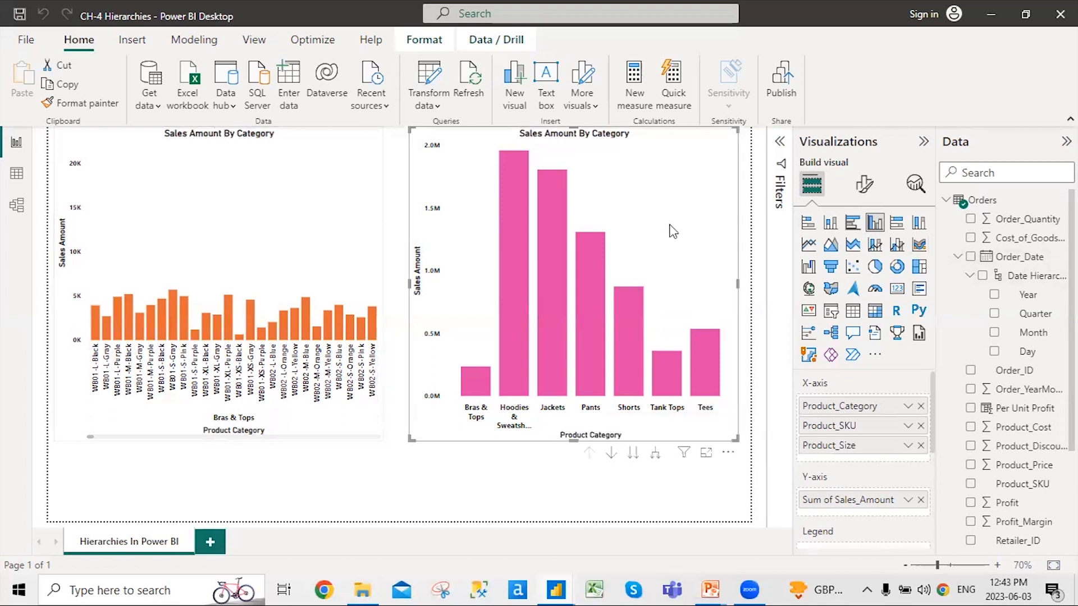
pyautogui.click(958, 257)
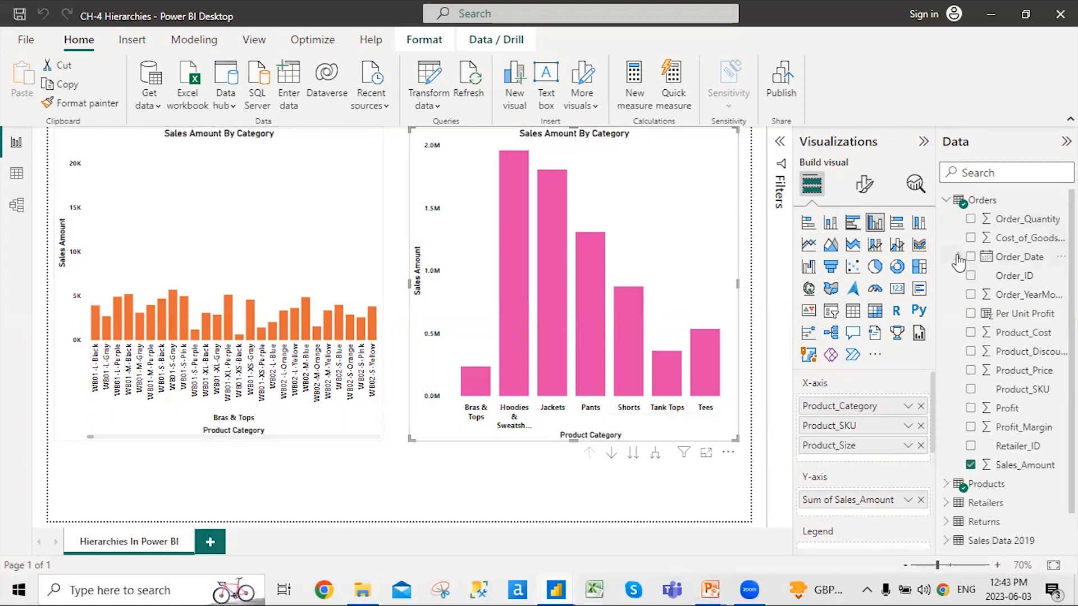
pyautogui.click(946, 200)
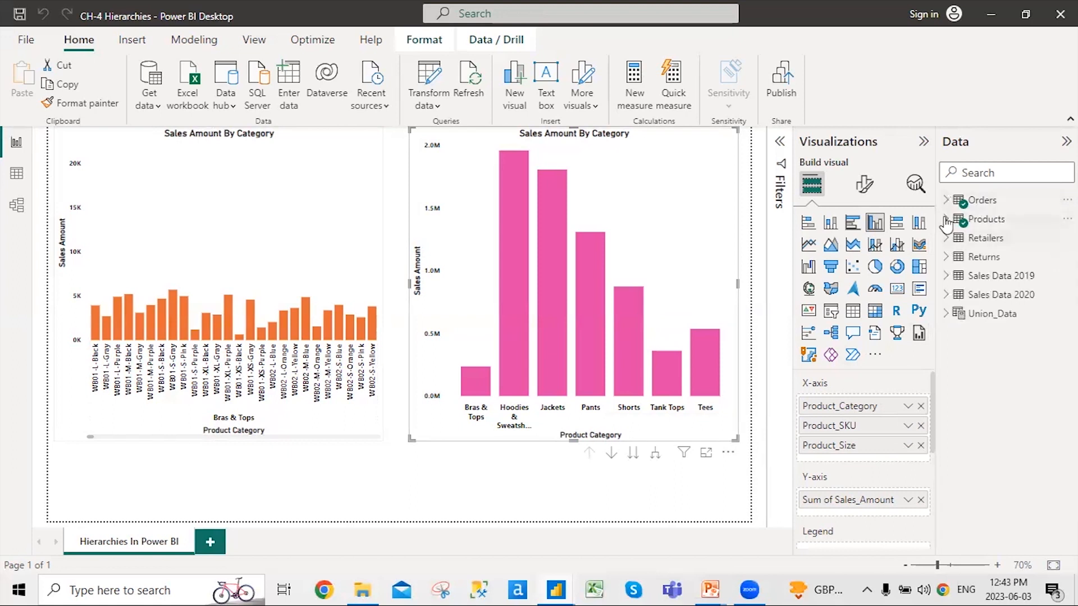
pyautogui.click(946, 220)
pyautogui.click(957, 258)
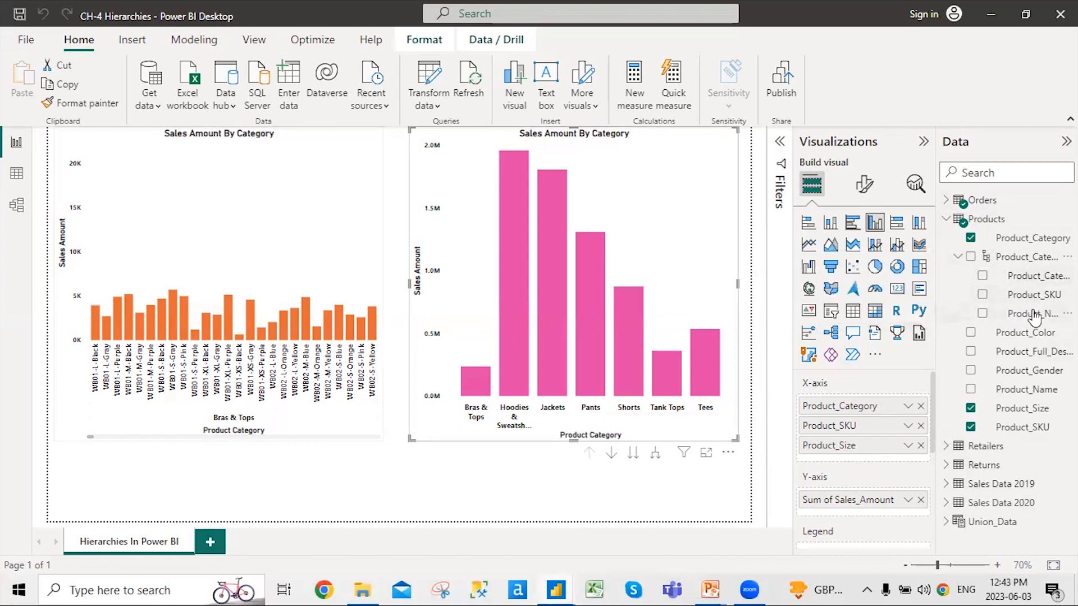
pyautogui.click(959, 258)
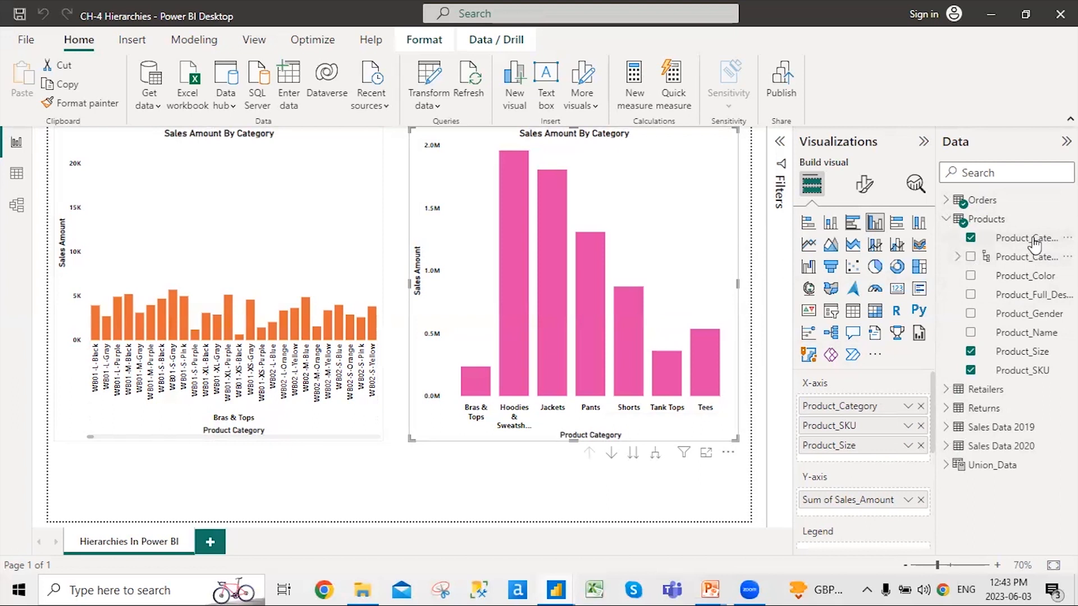
pyautogui.click(957, 258)
# Step: Review the options available for the Product_Category hierarchy, its Product_Name level and the Product_Category field
pyautogui.rightClick(1041, 262)
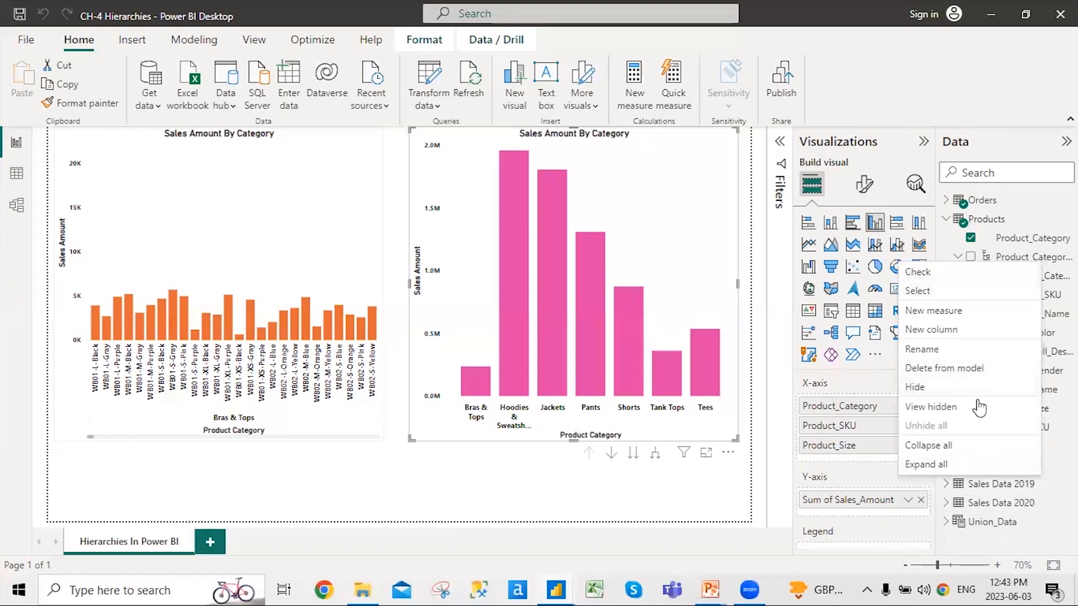
pyautogui.click(1030, 486)
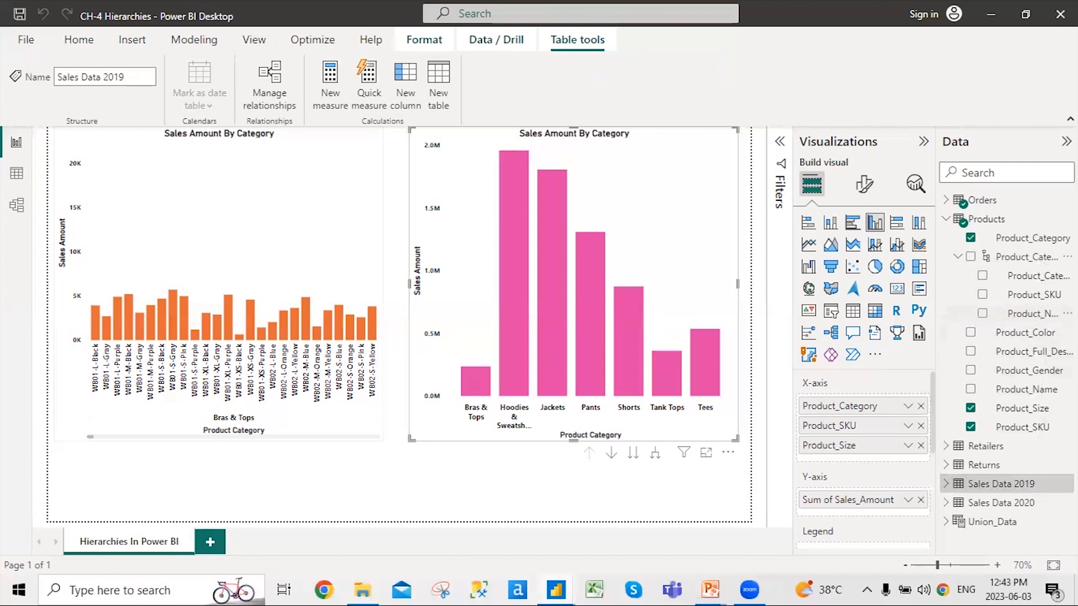
pyautogui.rightClick(1035, 317)
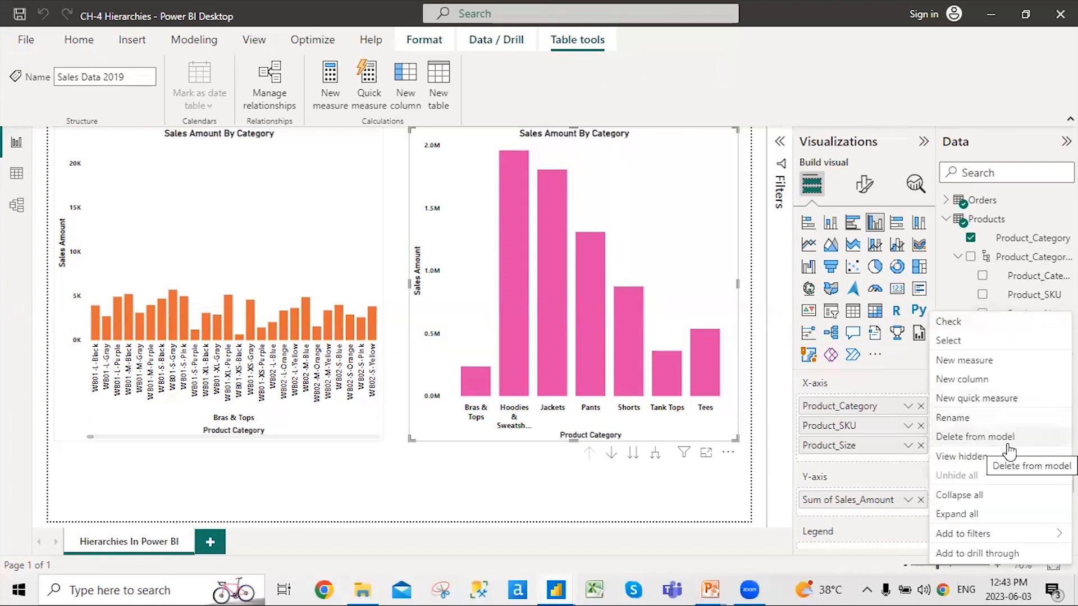
pyautogui.click(707, 497)
pyautogui.rightClick(1042, 239)
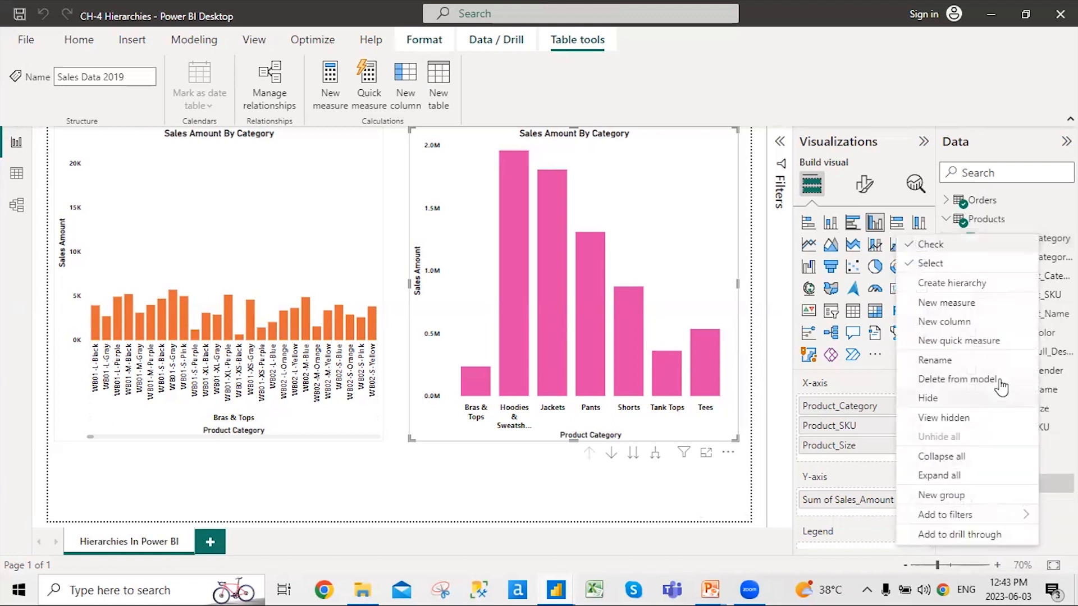
pyautogui.click(666, 507)
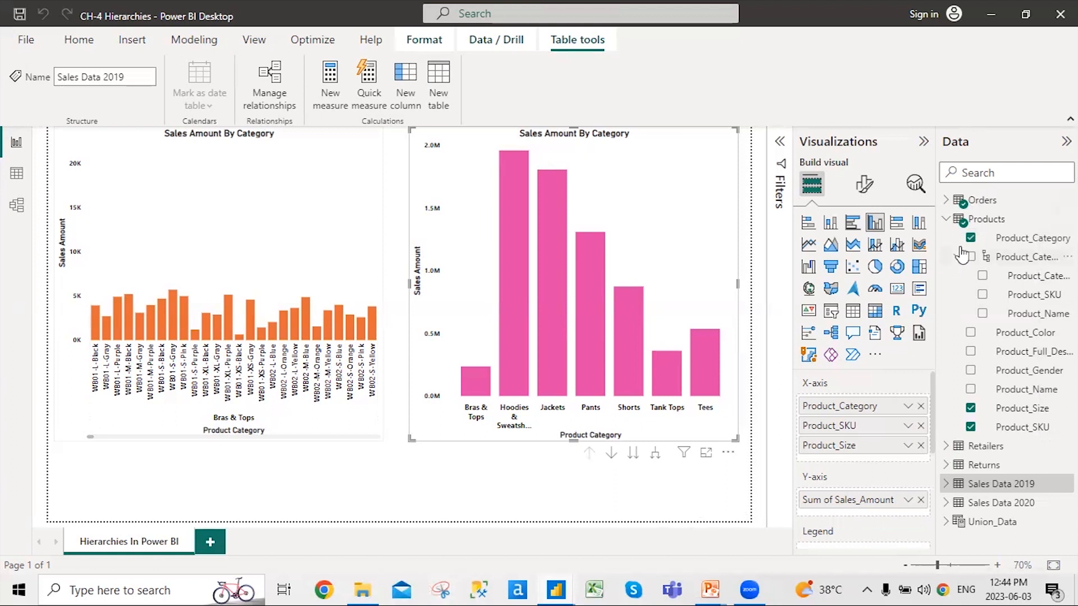
# Step: Drill the orange Sales Amount By Category chart up to the Product_Category level with drill-down mode turned off
pyautogui.click(242, 229)
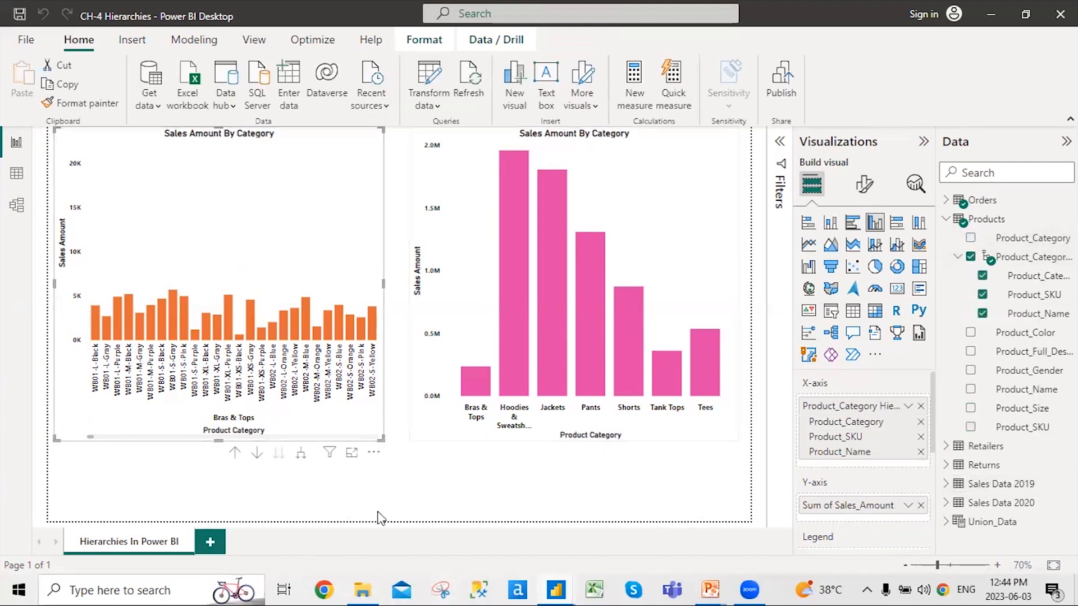
pyautogui.click(255, 455)
pyautogui.click(232, 453)
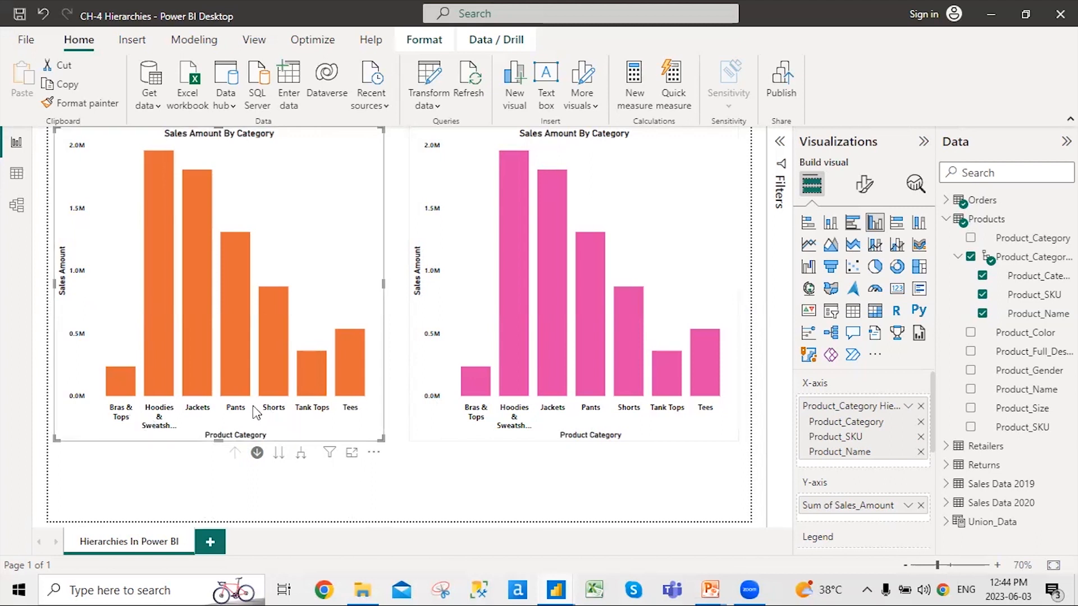
pyautogui.moveTo(237, 359)
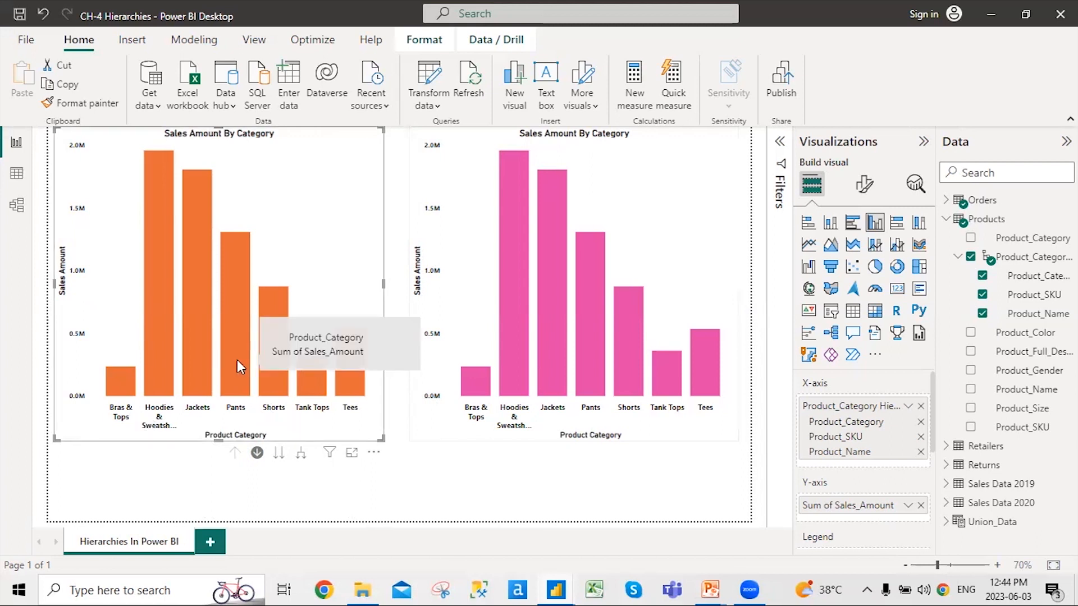
pyautogui.click(256, 452)
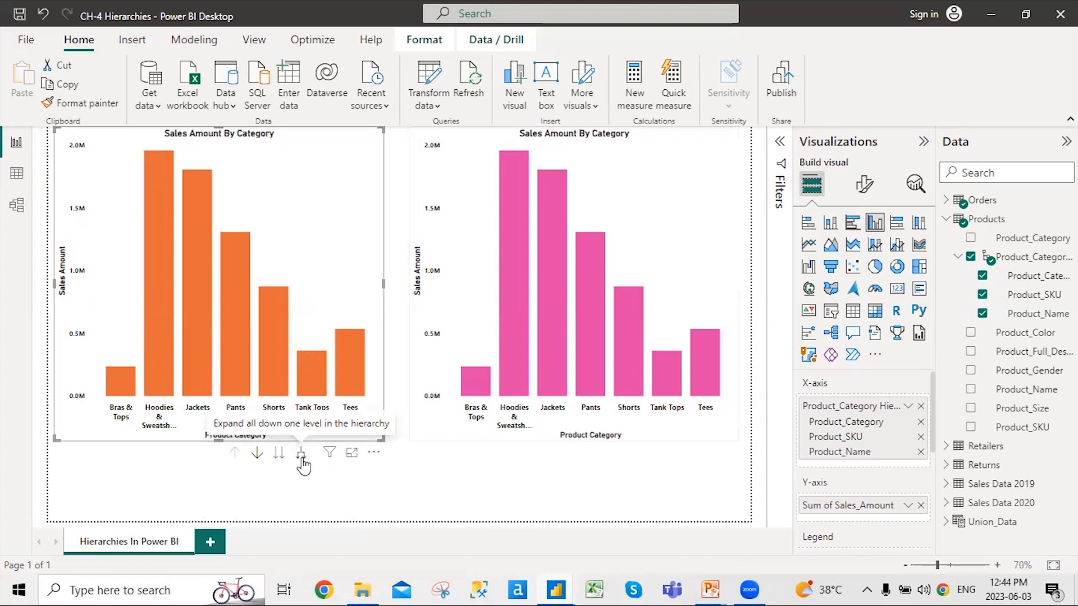
# Step: Expand the orange chart through the Product_SKU and Product_Name levels, and drill it back up to Product_Category
pyautogui.click(301, 453)
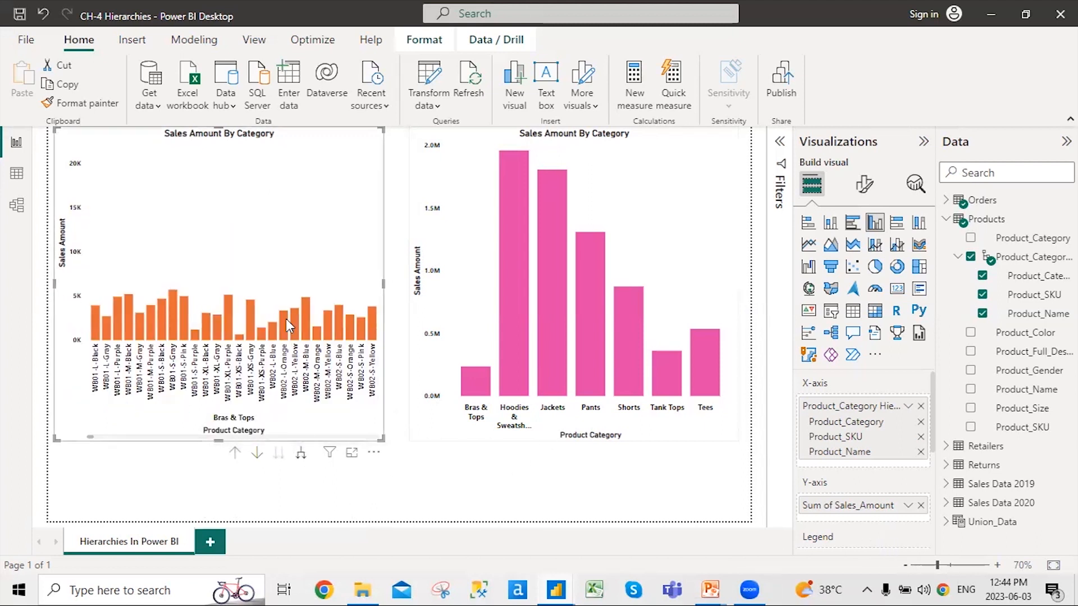
pyautogui.moveTo(284, 325)
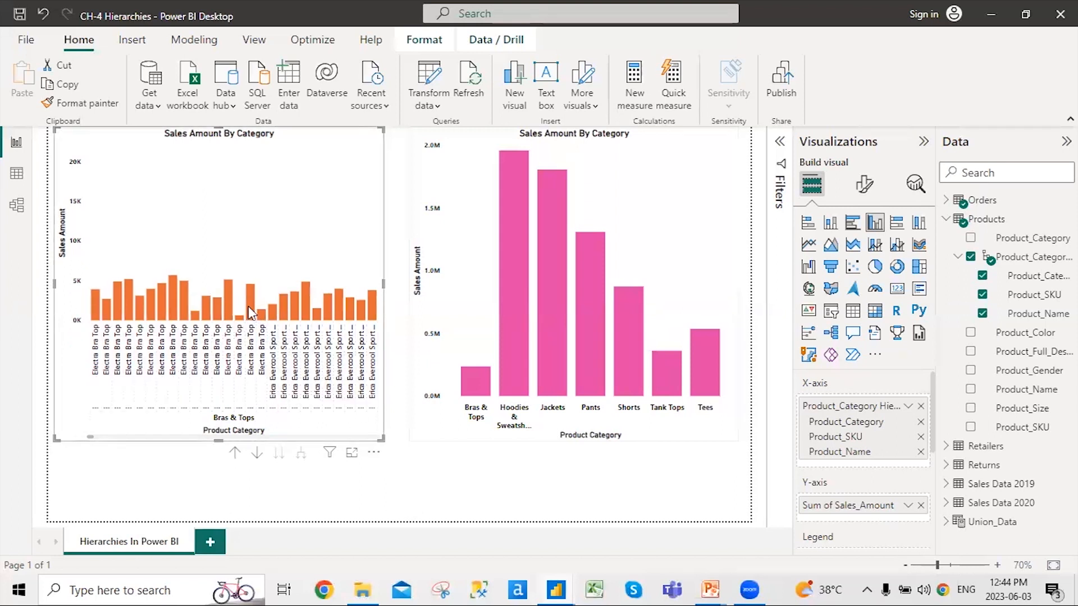
pyautogui.moveTo(248, 305)
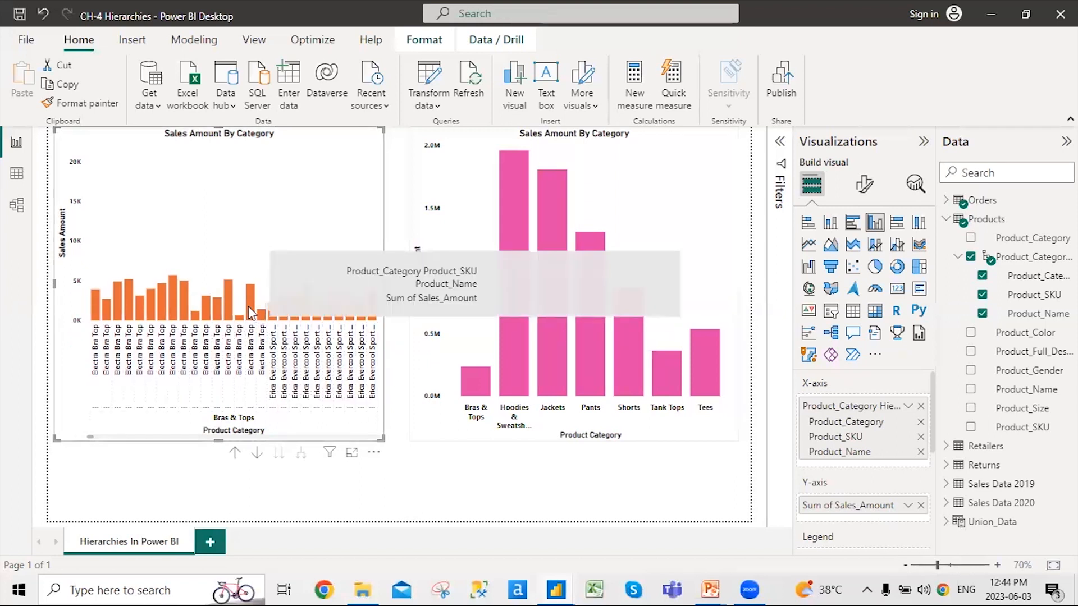
pyautogui.click(235, 454)
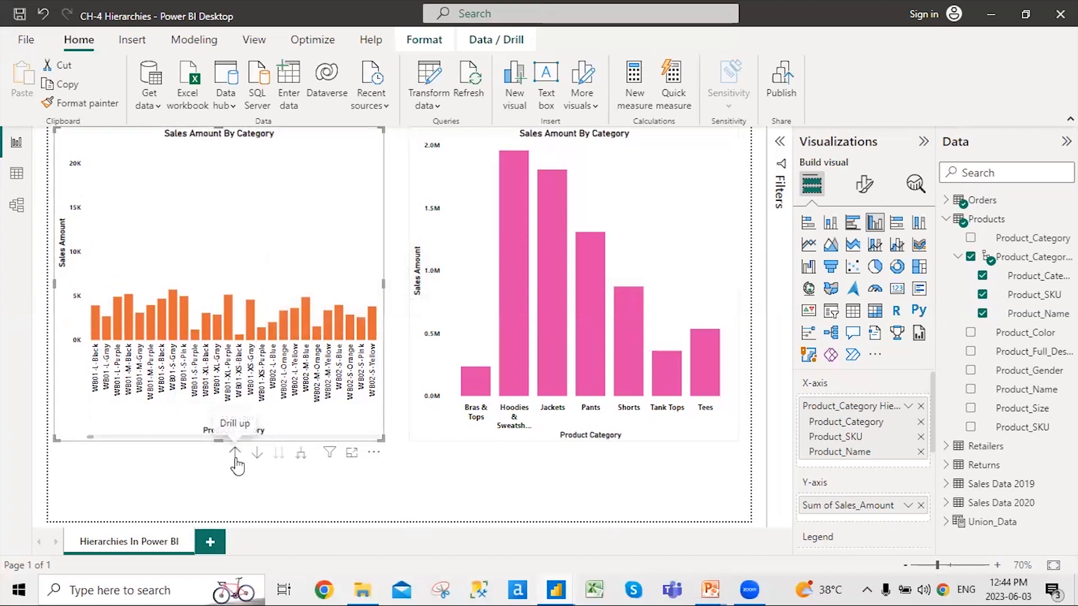
pyautogui.click(235, 454)
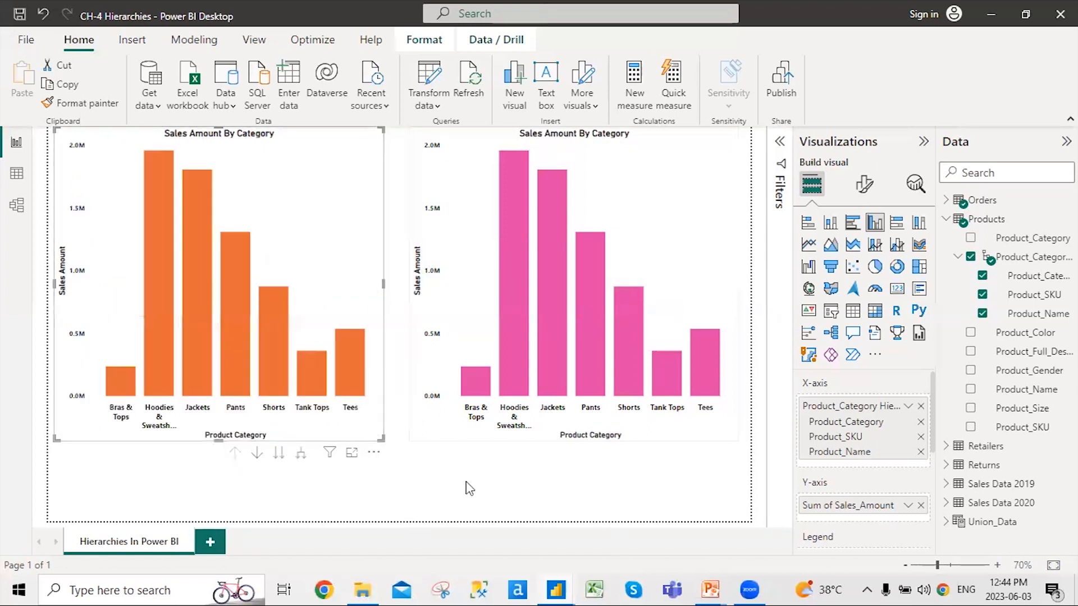
# Step: Move both charts to the next hierarchy level, Product_SKU, with drill-down mode turned on for the pink chart
pyautogui.click(279, 454)
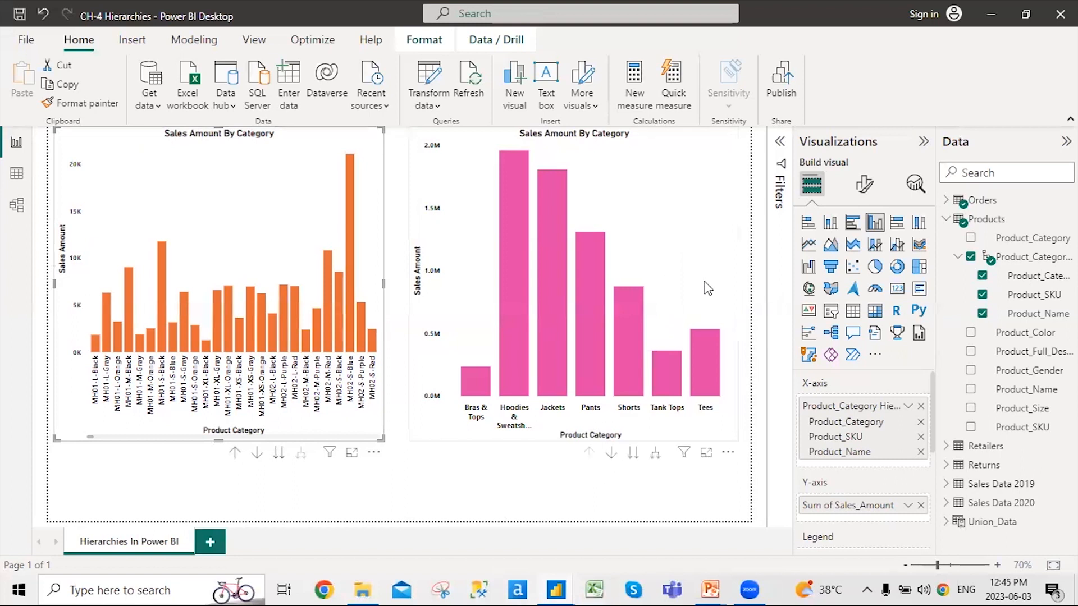
pyautogui.click(660, 403)
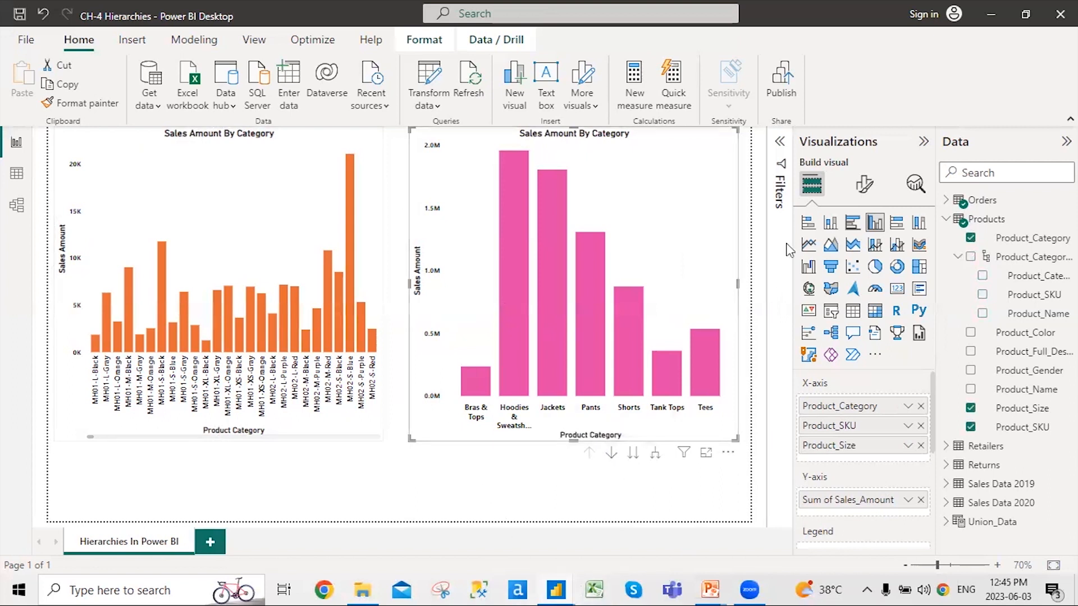
pyautogui.click(611, 452)
pyautogui.click(633, 452)
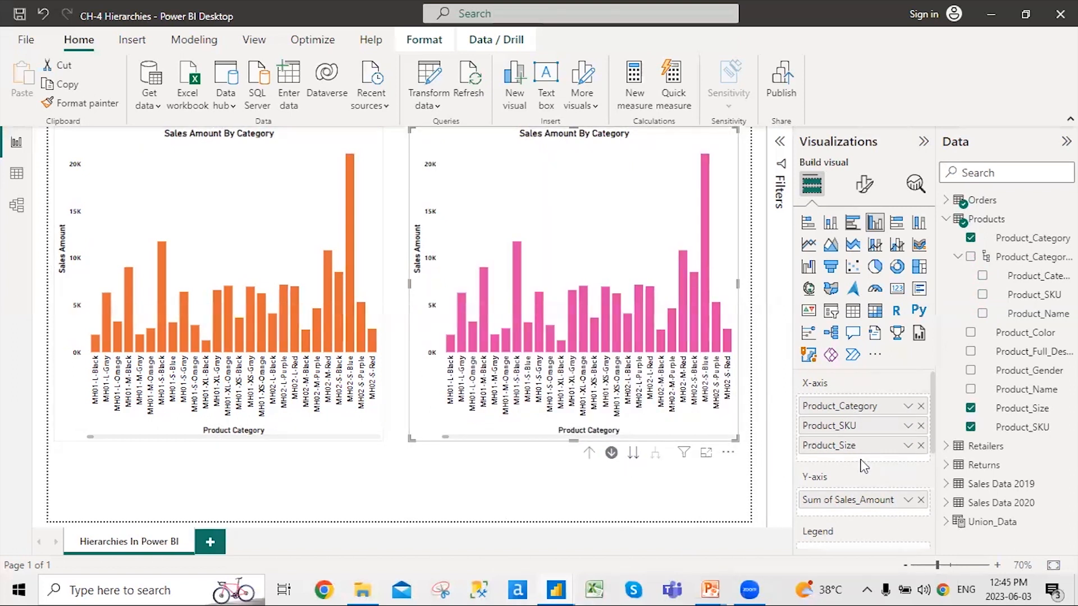
pyautogui.click(613, 457)
pyautogui.click(520, 183)
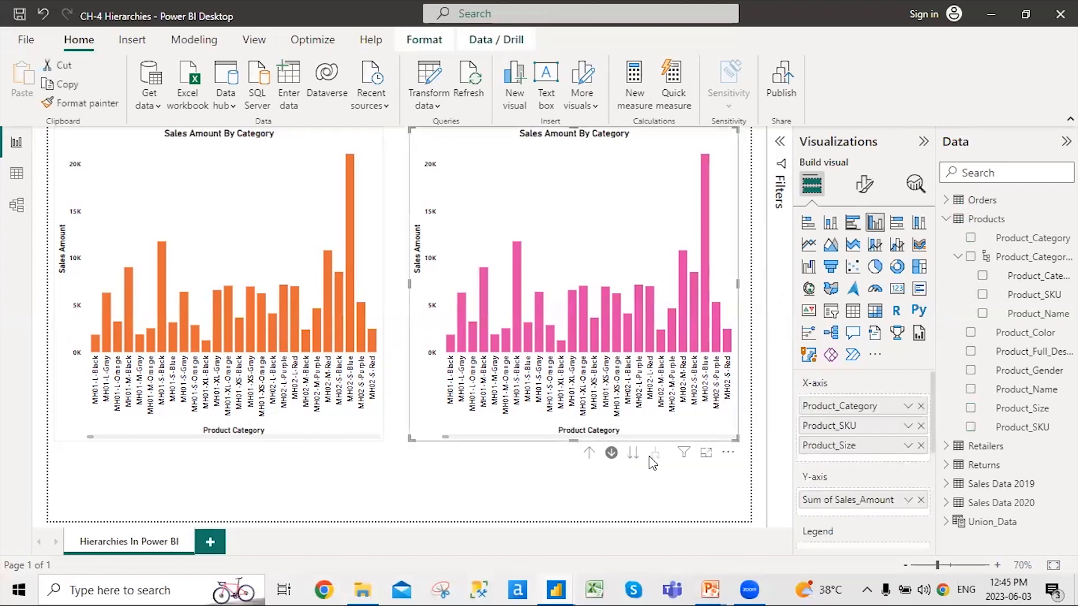
# Step: Turn off drill-down mode on the pink chart, move it to the Product_Size level, and drill it back up to Product_Category
pyautogui.click(611, 454)
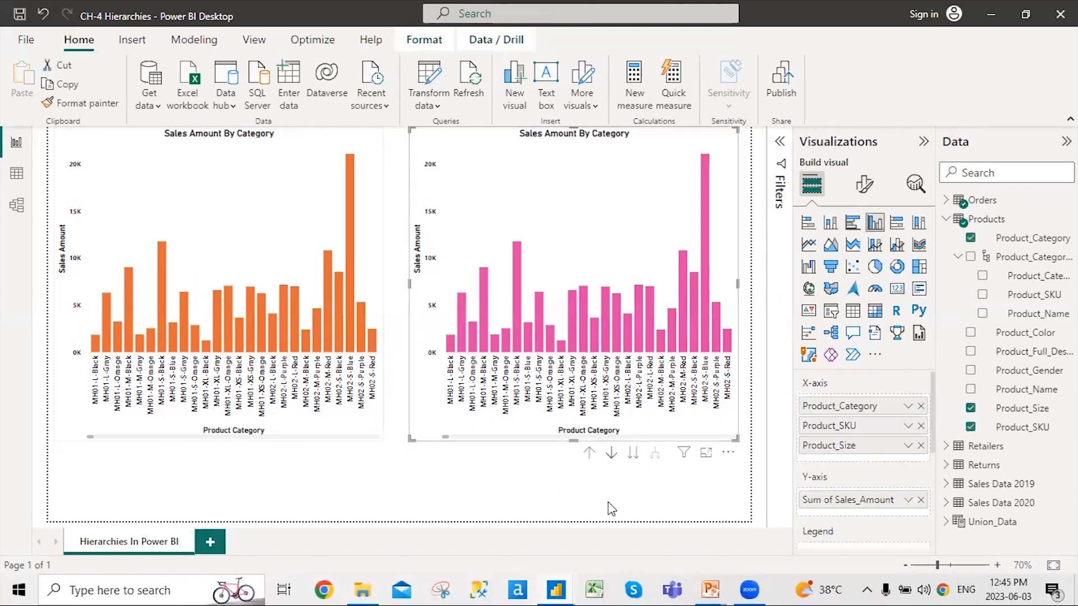
pyautogui.click(263, 201)
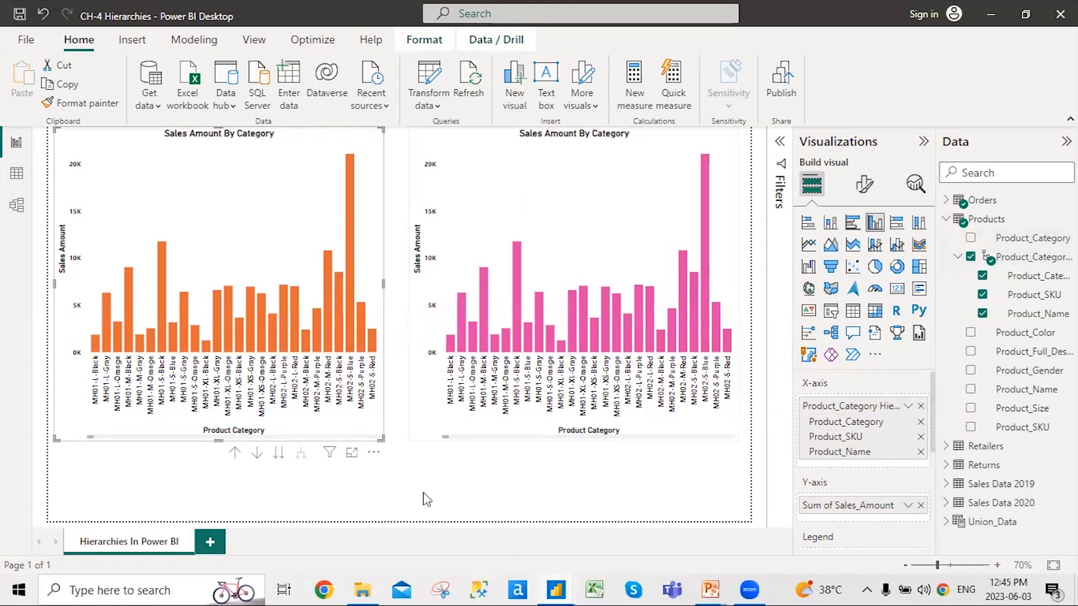
pyautogui.click(552, 173)
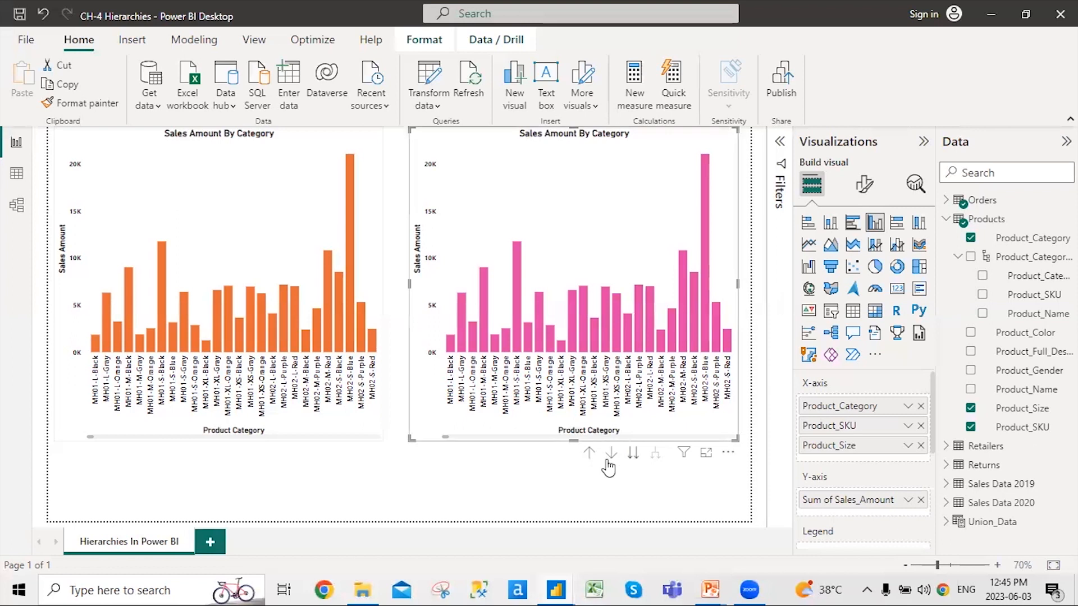
pyautogui.click(633, 455)
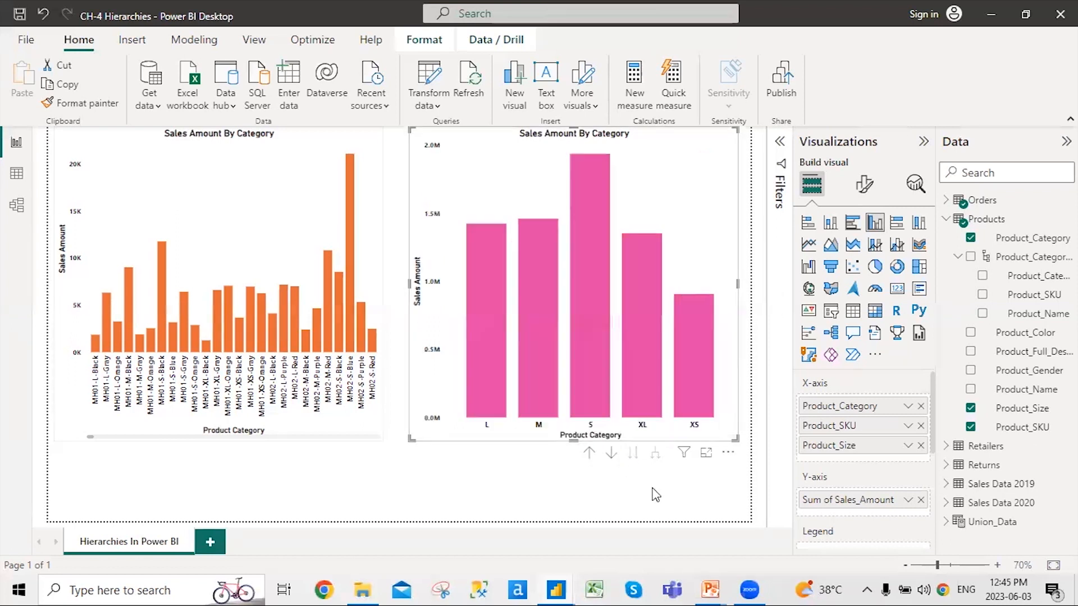
pyautogui.click(590, 454)
pyautogui.click(590, 453)
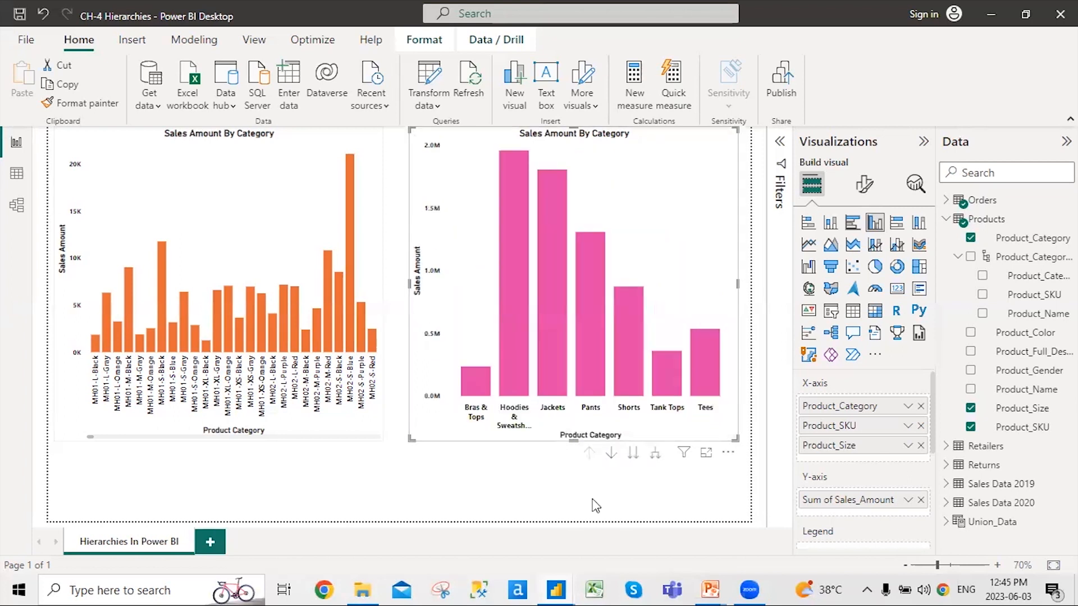
# Step: Expand the pink chart through the Product_SKU and Product_Size levels, and drill it back up to Product_Category
pyautogui.click(611, 454)
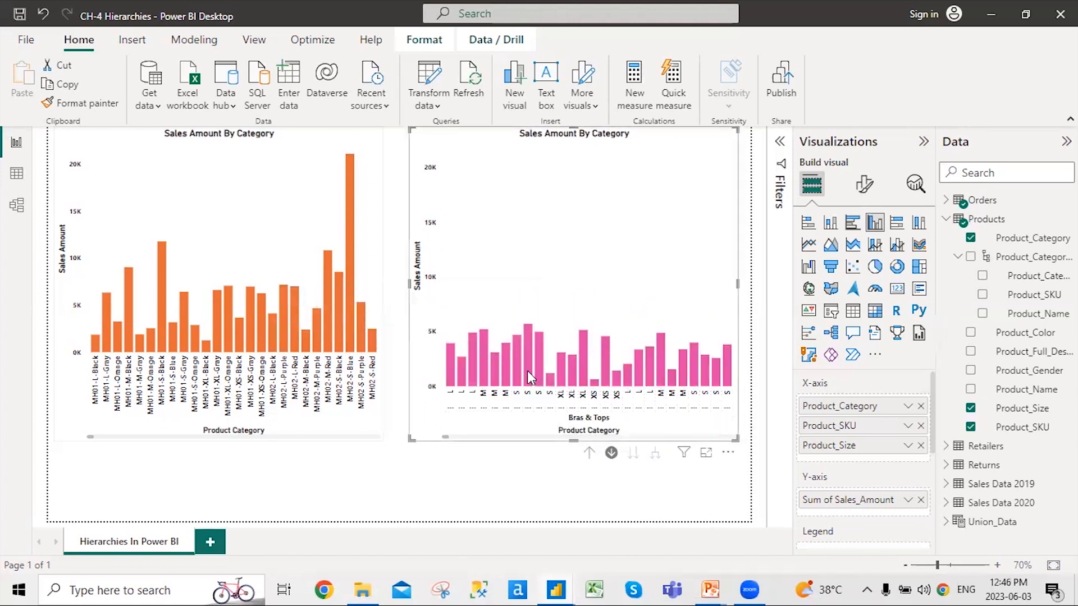
pyautogui.moveTo(529, 378)
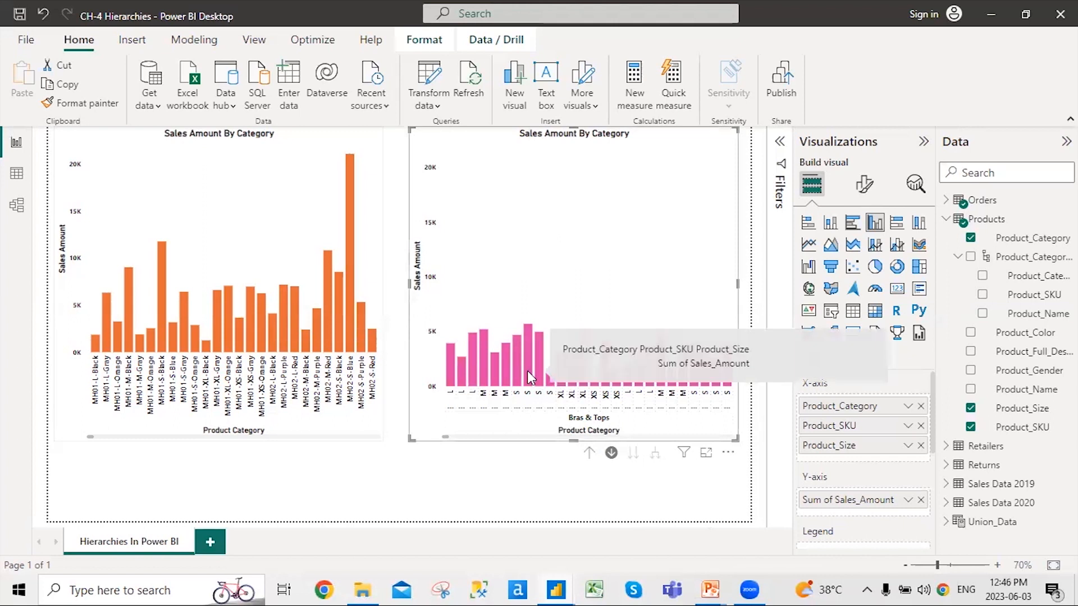
pyautogui.click(590, 454)
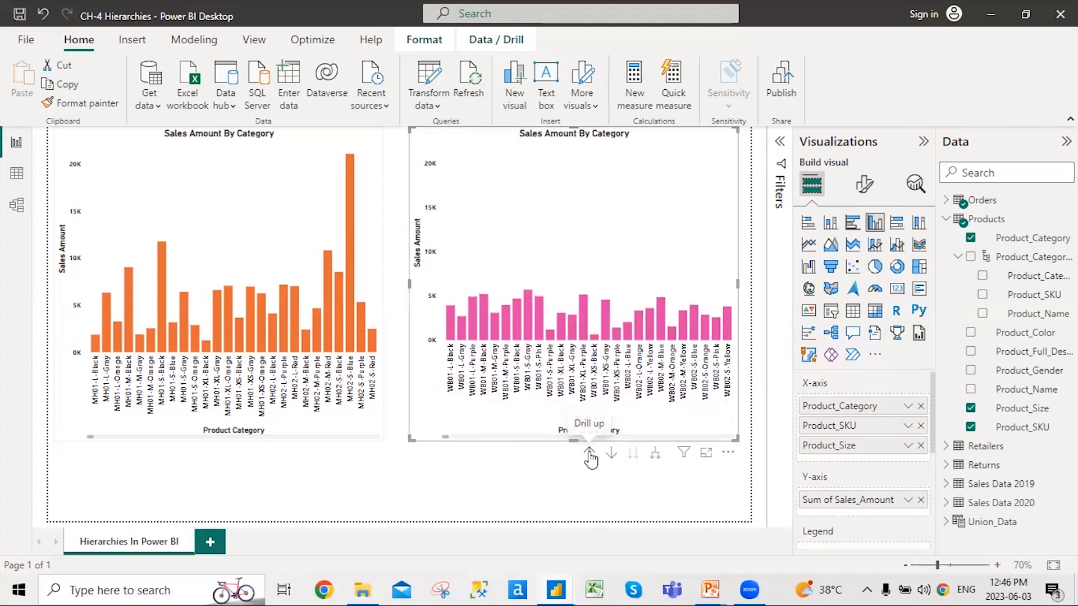
pyautogui.click(589, 453)
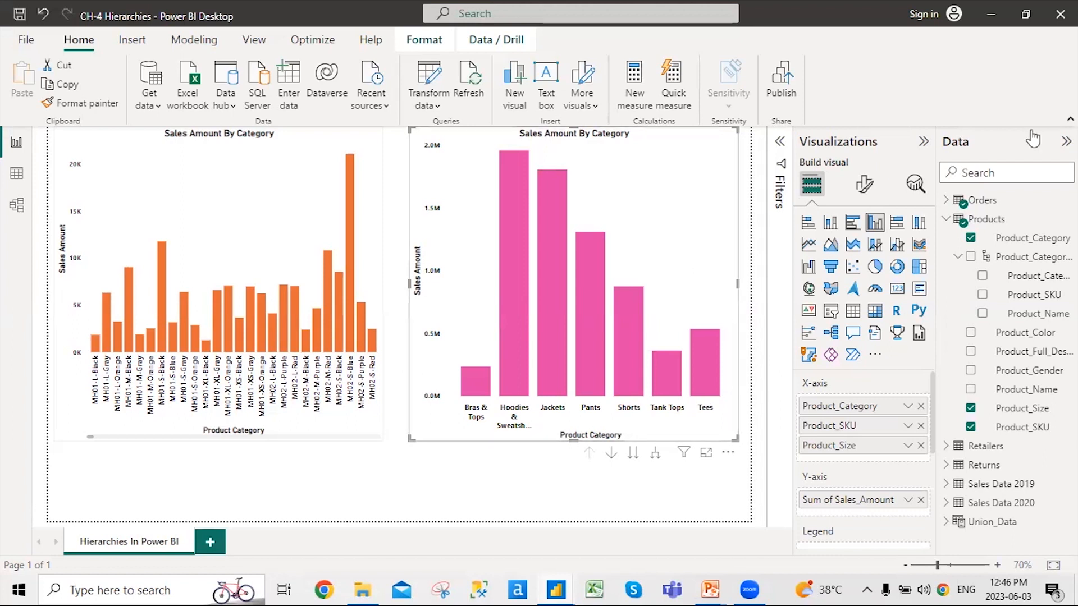
# Step: Switch to the running PowerPoint slide show to present the Except & Distinct slide
pyautogui.moveTo(709, 589)
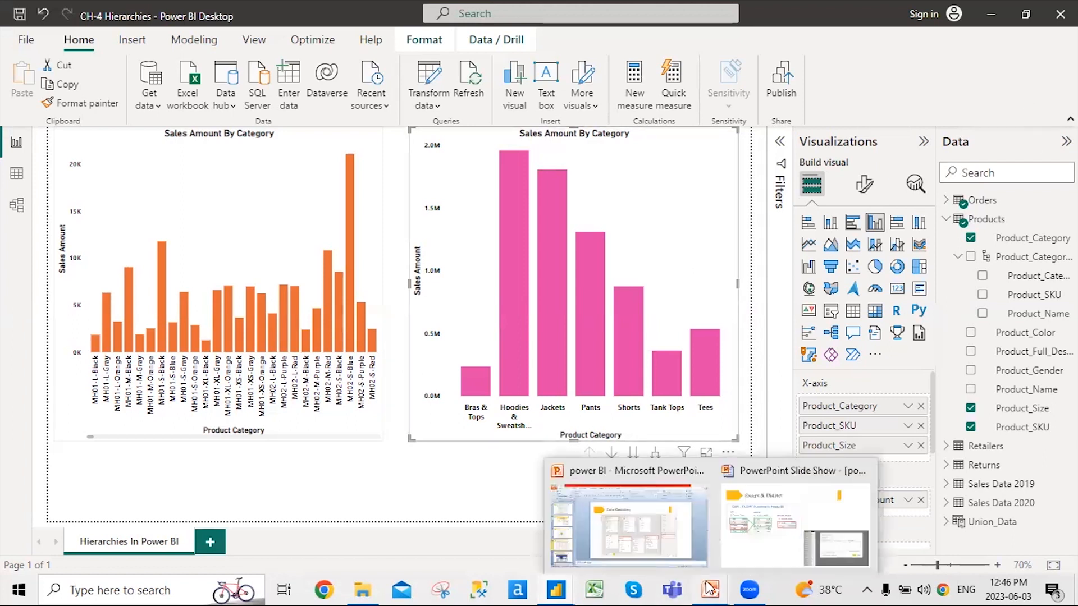
pyautogui.click(746, 553)
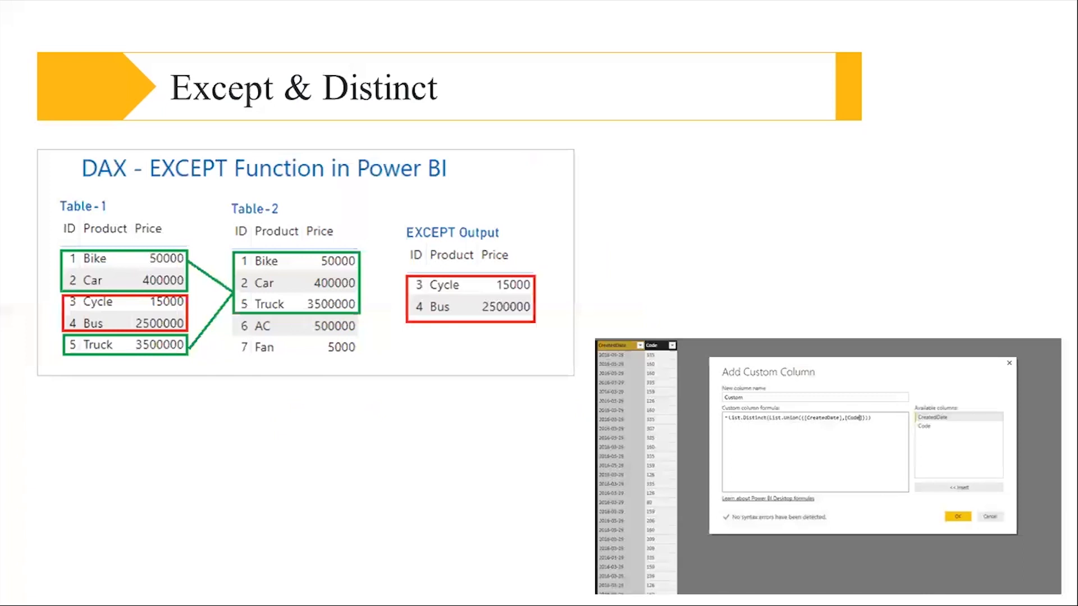
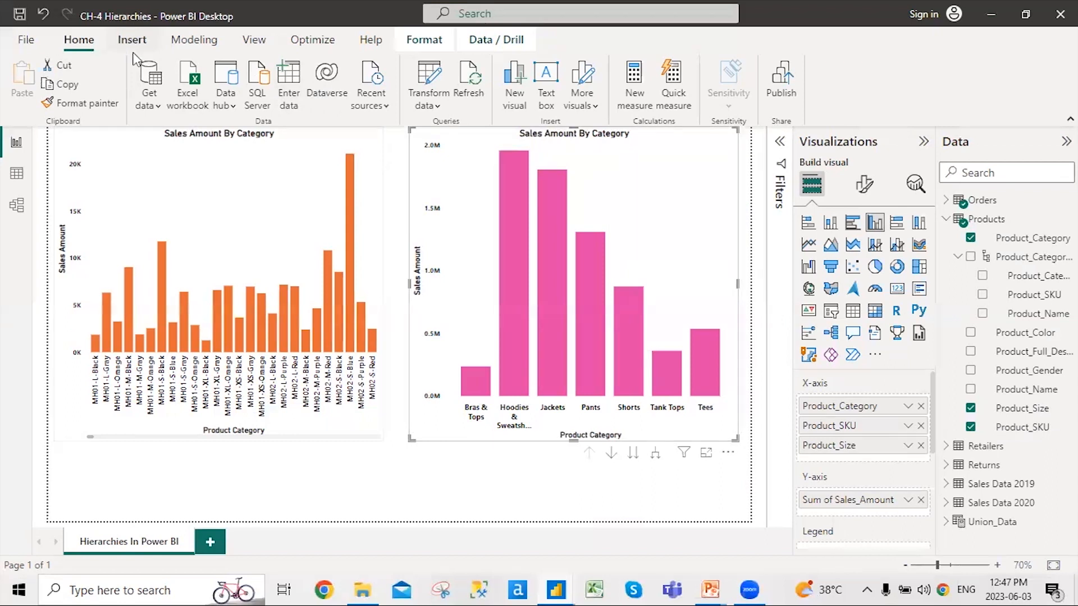
# Step: Start a new calculated table in the CH-4 Hierarchies data view and consult the Generate Series slide for its formula
pyautogui.click(15, 177)
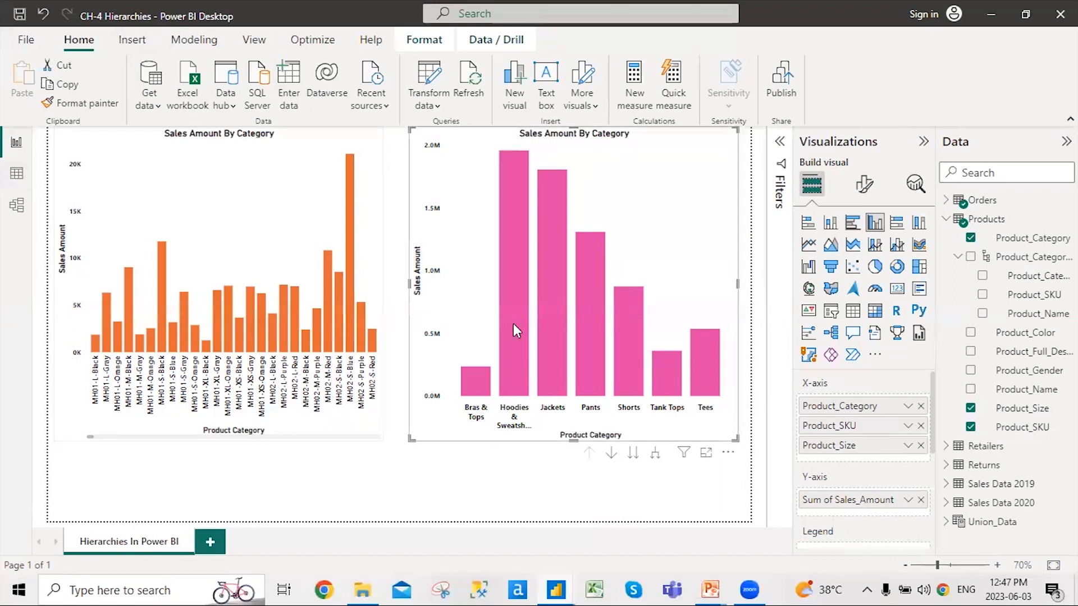
pyautogui.click(449, 96)
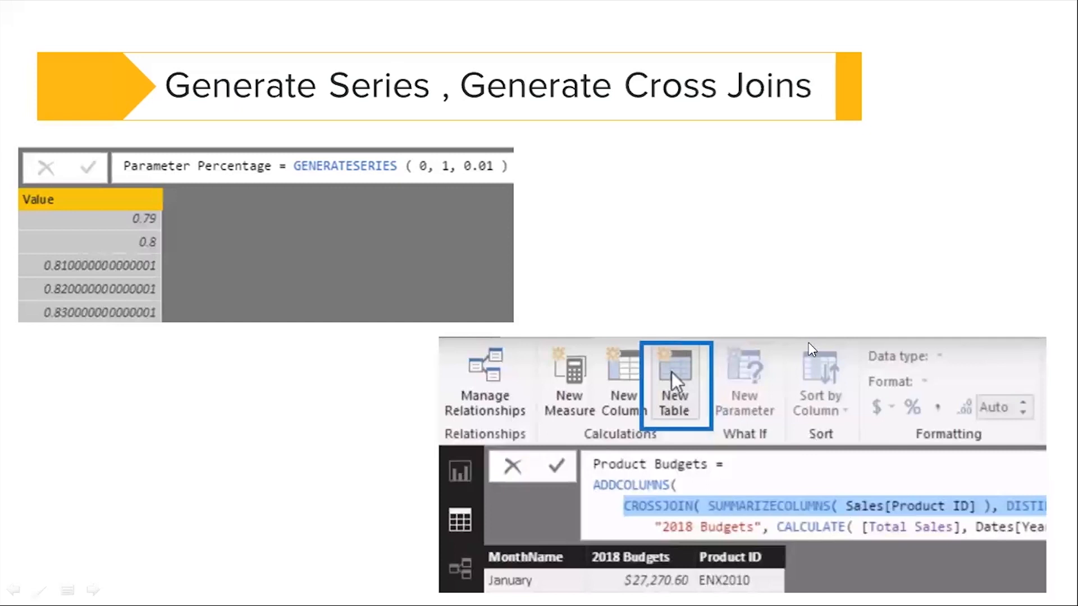
pyautogui.click(808, 343)
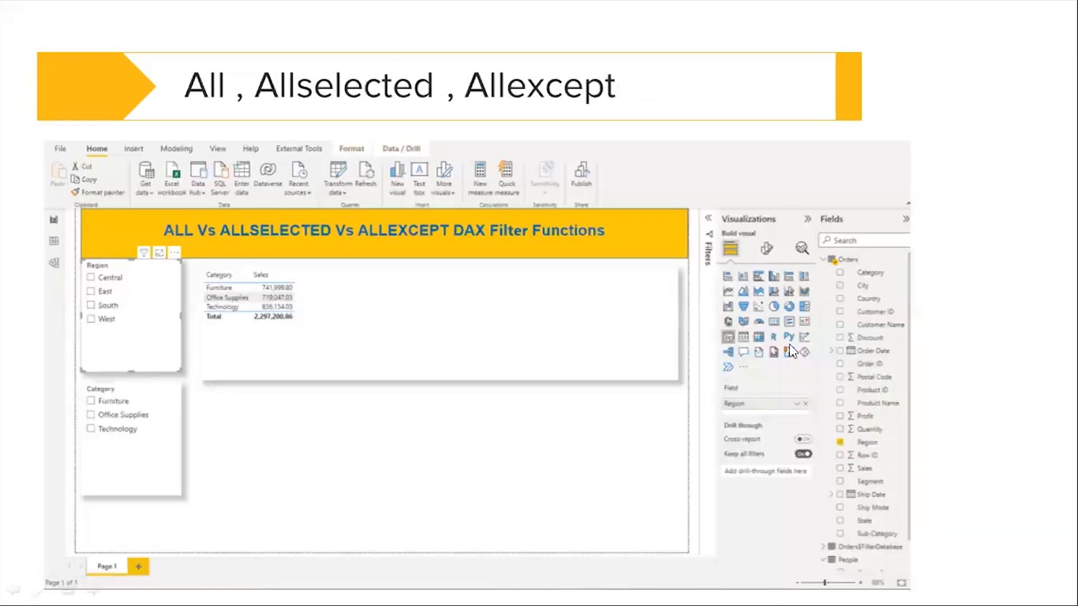
pyautogui.press('Left')
pyautogui.hotkey('alt', 'Tab')
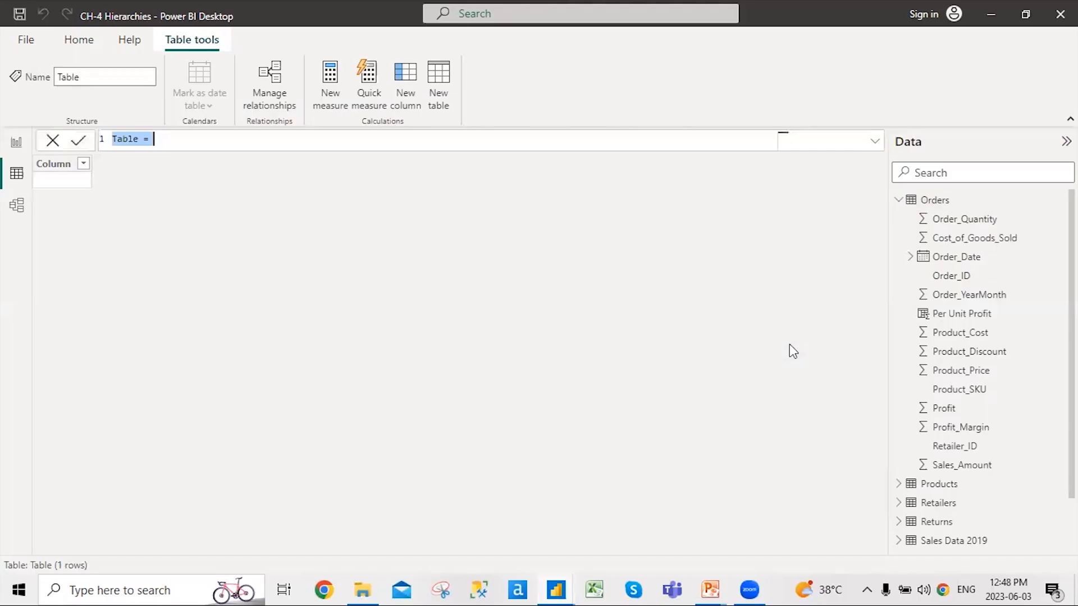
# Step: Name the new calculated table Parameter Percentage in its formula
pyautogui.write('Parameter P')
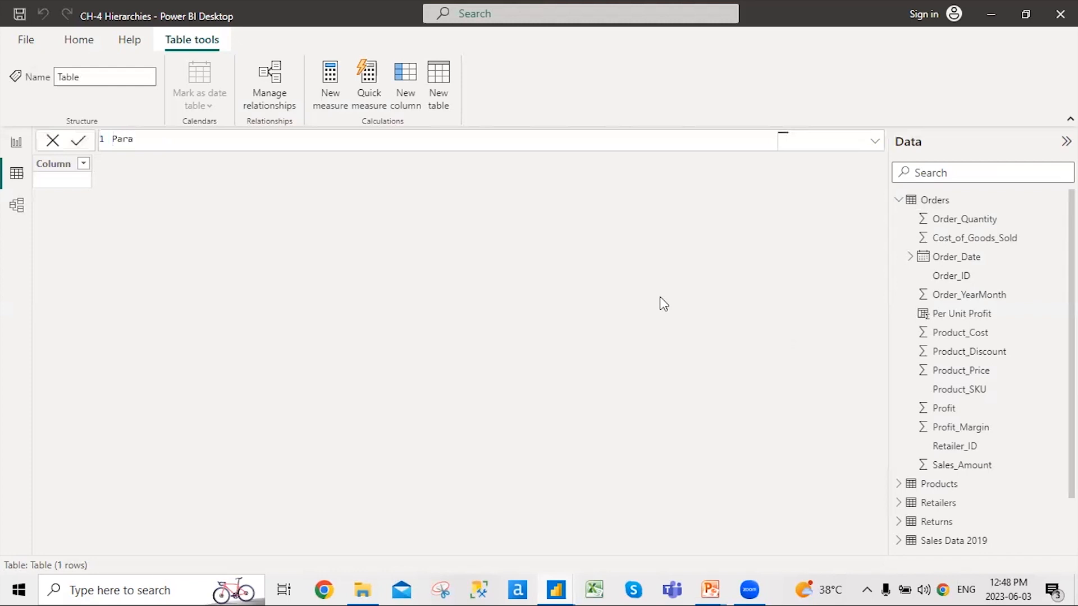
pyautogui.write('ercenrage')
pyautogui.press('BackSpace')
pyautogui.press('BackSpace')
pyautogui.press('BackSpace')
pyautogui.press('BackSpace')
pyautogui.write('tage-')
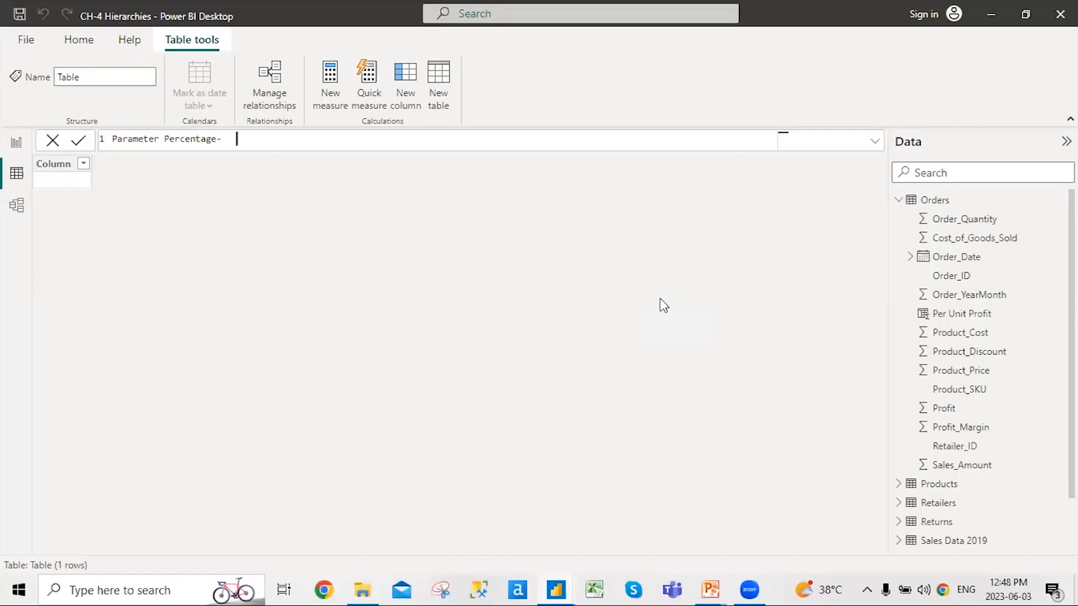
pyautogui.press('BackSpace')
pyautogui.press('BackSpace')
pyautogui.press('BackSpace')
pyautogui.press('BackSpace')
# Step: Define the Parameter Percentage table with the formula GENERATESERIES(0,10,1)
pyautogui.write('= GENERATE(')
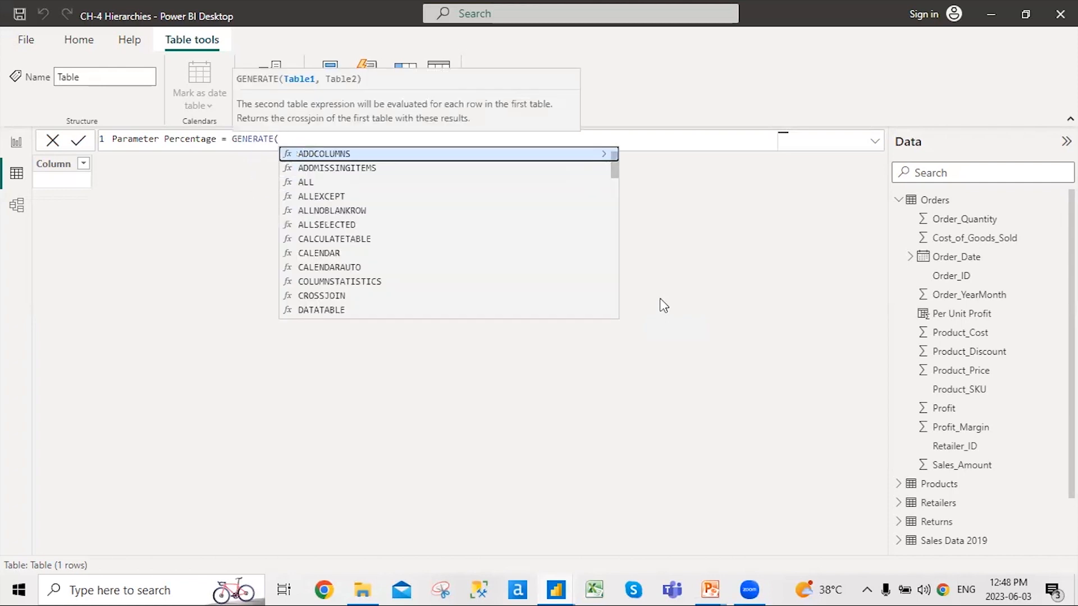
pyautogui.press('BackSpace')
pyautogui.press('BackSpace')
pyautogui.press('BackSpace')
pyautogui.press('BackSpace')
pyautogui.press('Down')
pyautogui.press('Down')
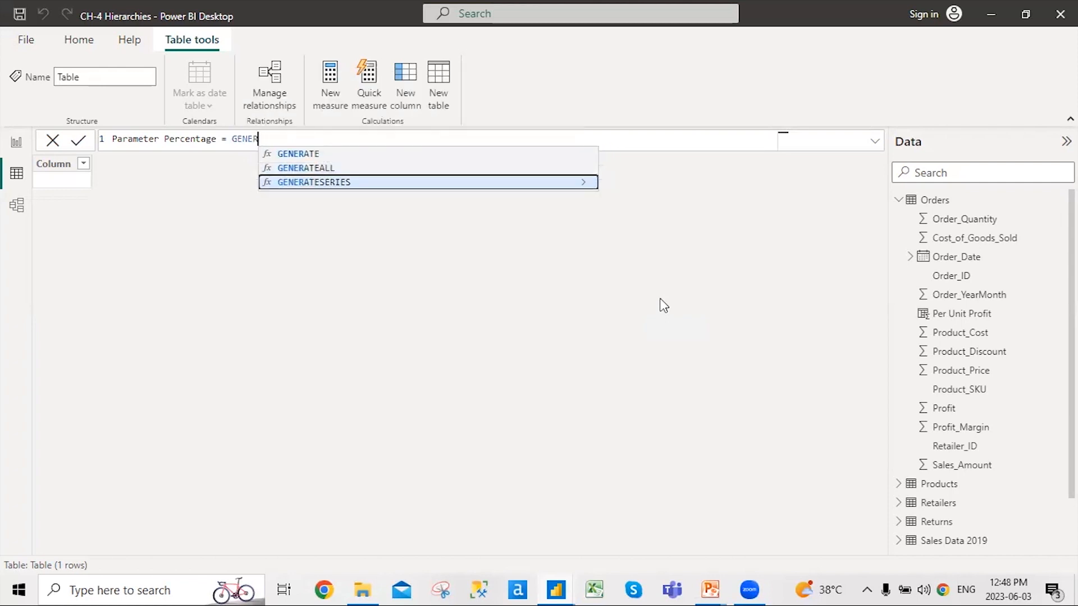
pyautogui.press('Tab')
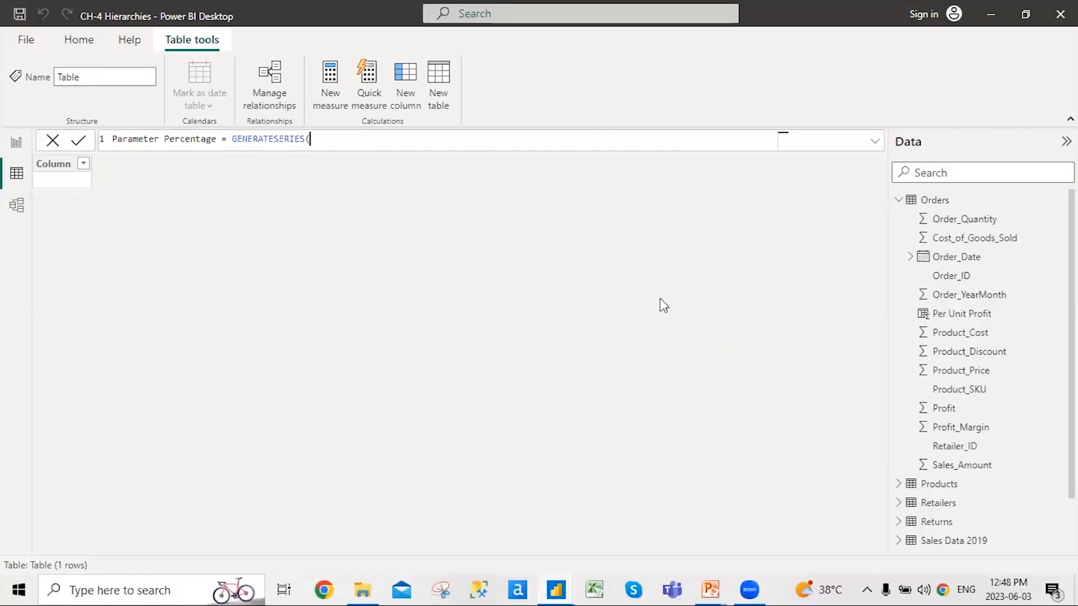
pyautogui.press('BackSpace')
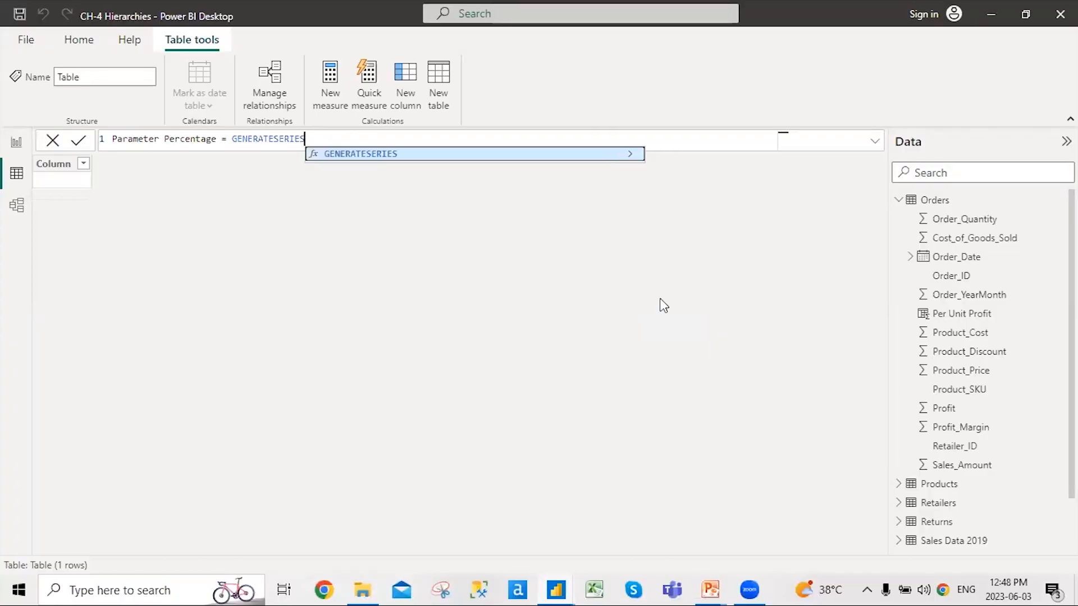
pyautogui.write('(')
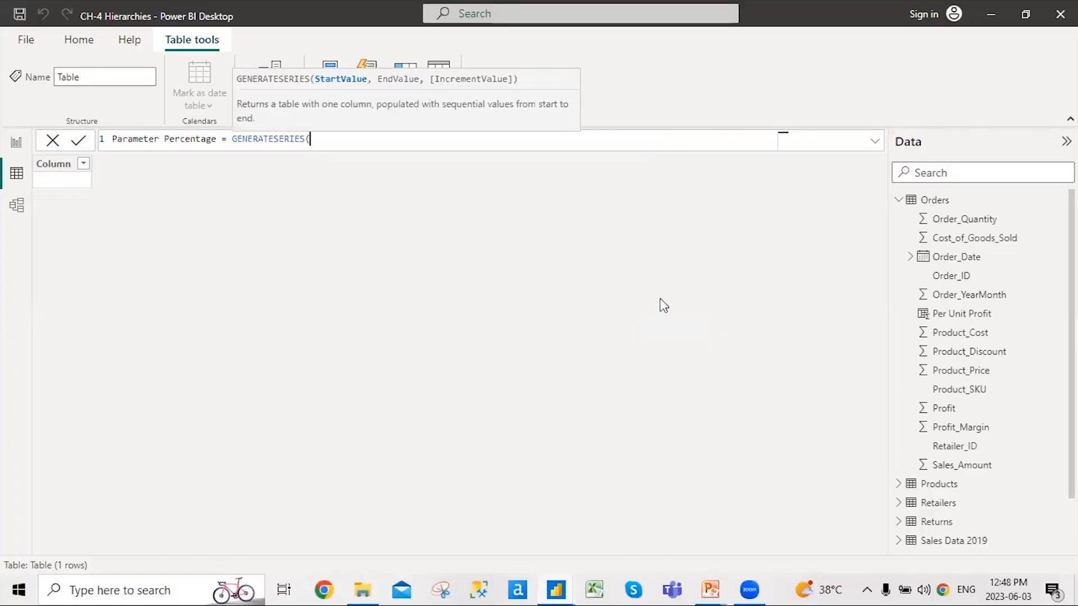
pyautogui.write('0,10,1)')
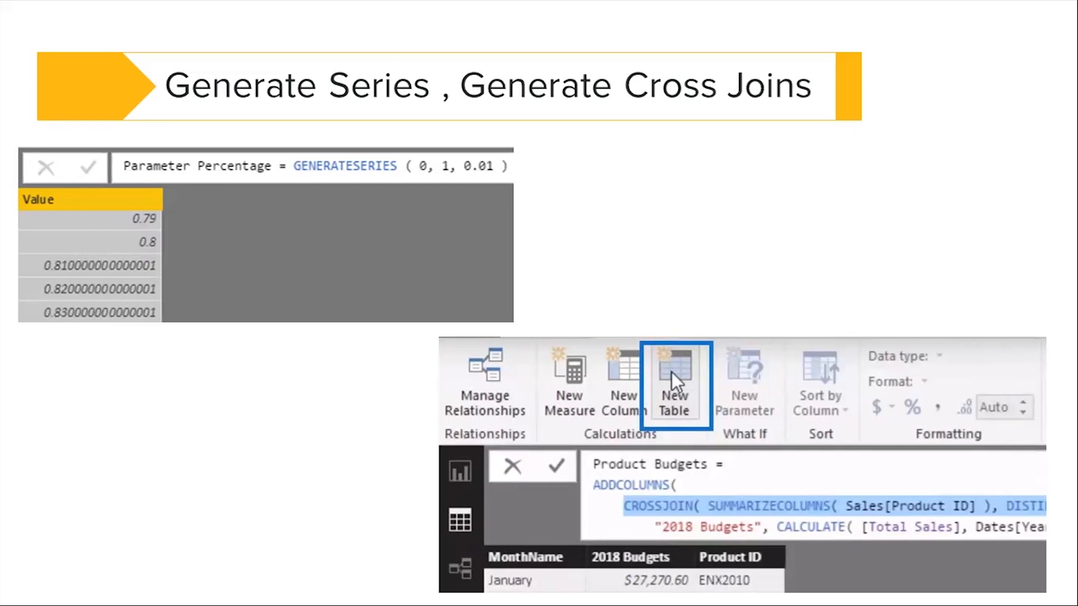
# Step: Advance the slide show to the Rankx and topn slide, switch to the CH-6 Data Relationships report, and add a new page
pyautogui.press('Right')
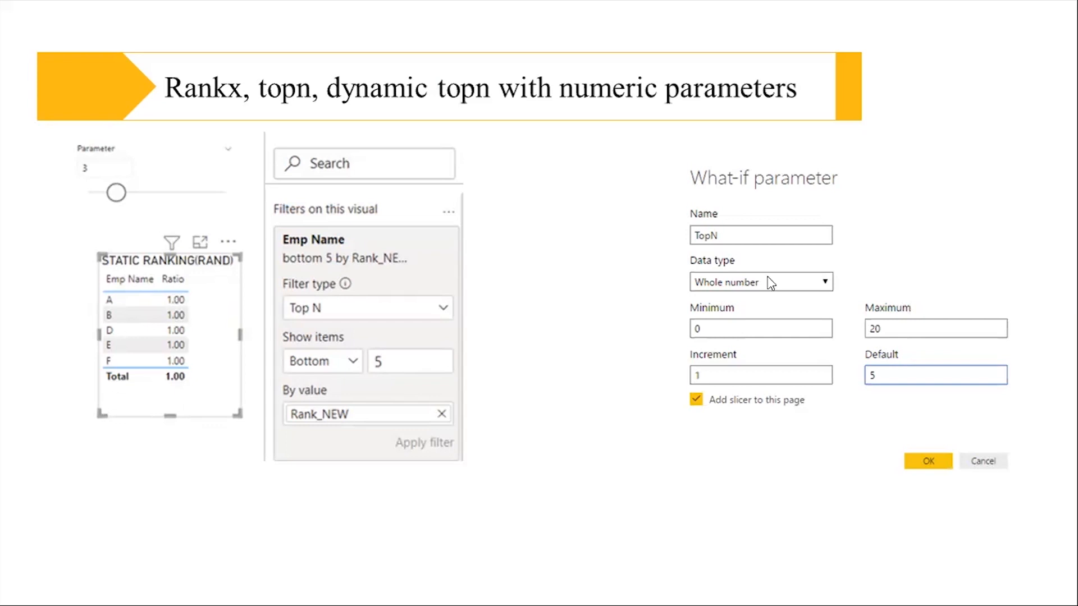
pyautogui.hotkey('alt', 'Tab')
pyautogui.hotkey('alt', 'Tab')
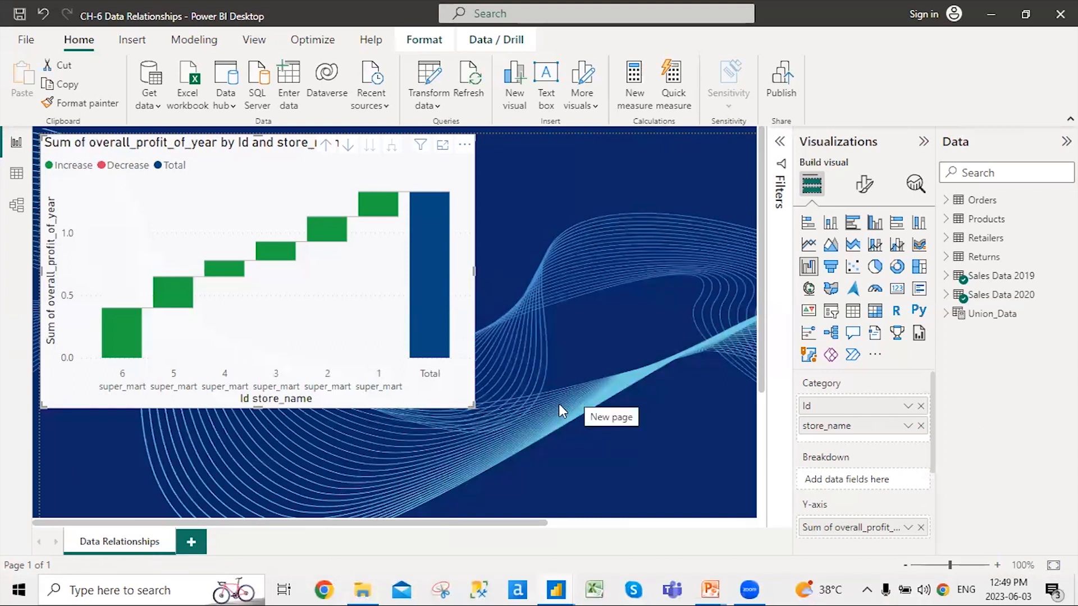
pyautogui.click(191, 542)
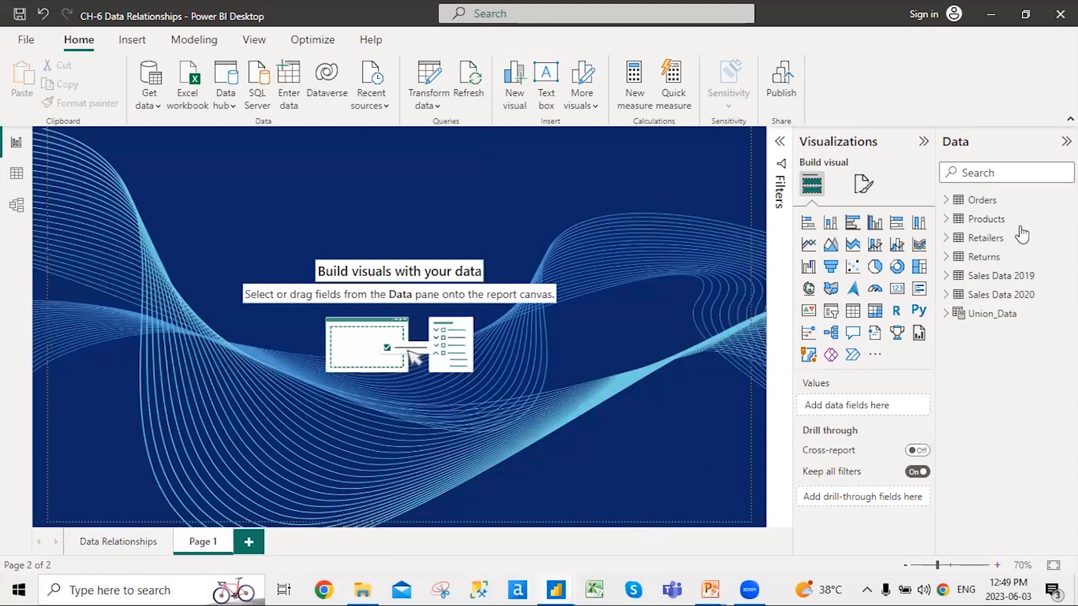
# Step: Build a table visual on Page 1 from Product_Category in Products and Product_Price in Orders
pyautogui.click(952, 218)
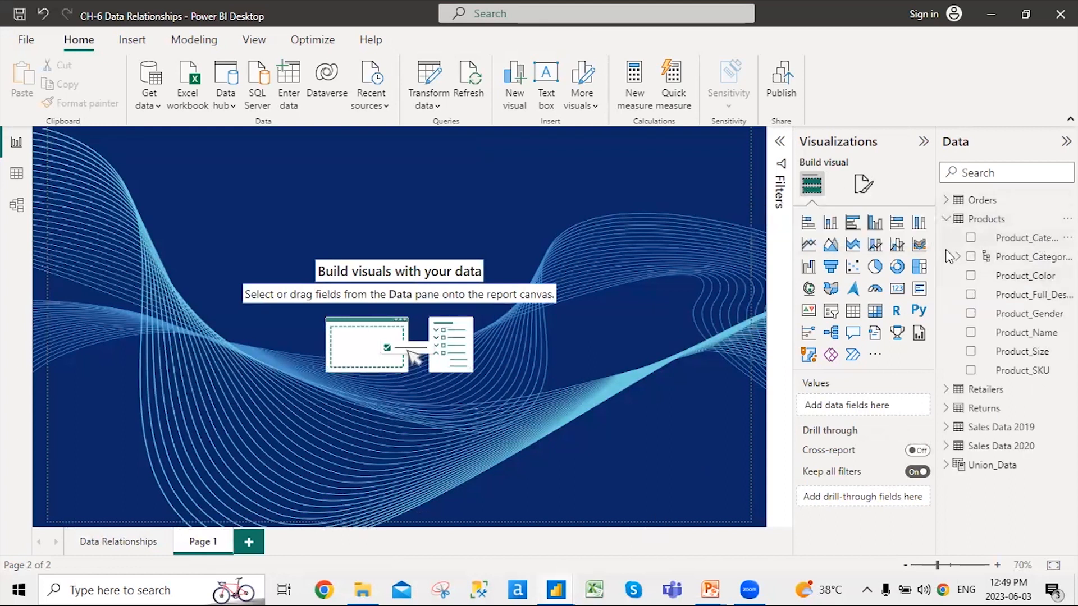
pyautogui.click(970, 238)
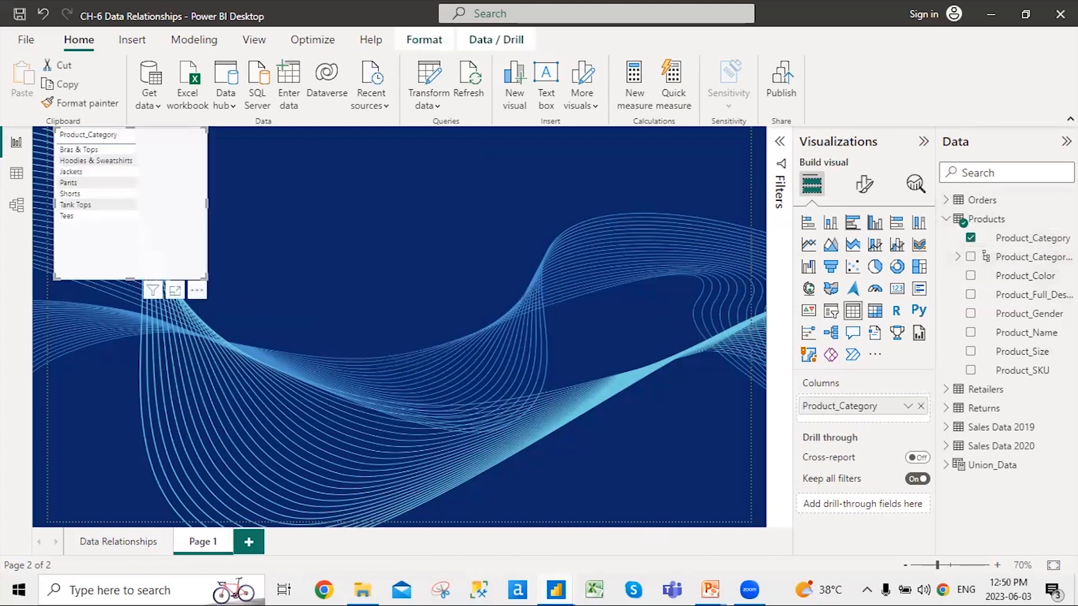
pyautogui.click(947, 200)
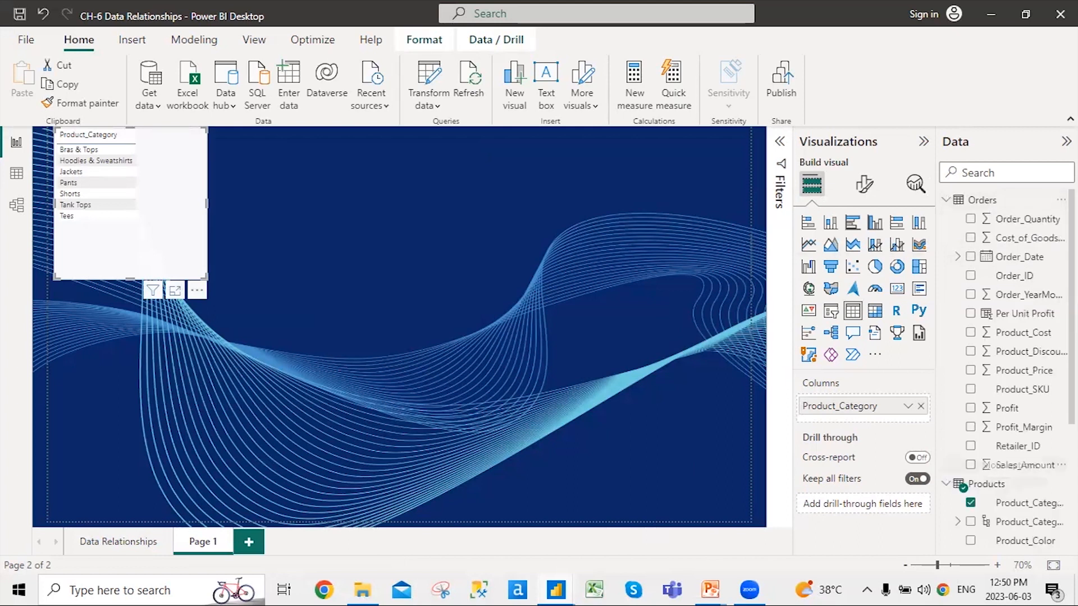
pyautogui.click(1033, 373)
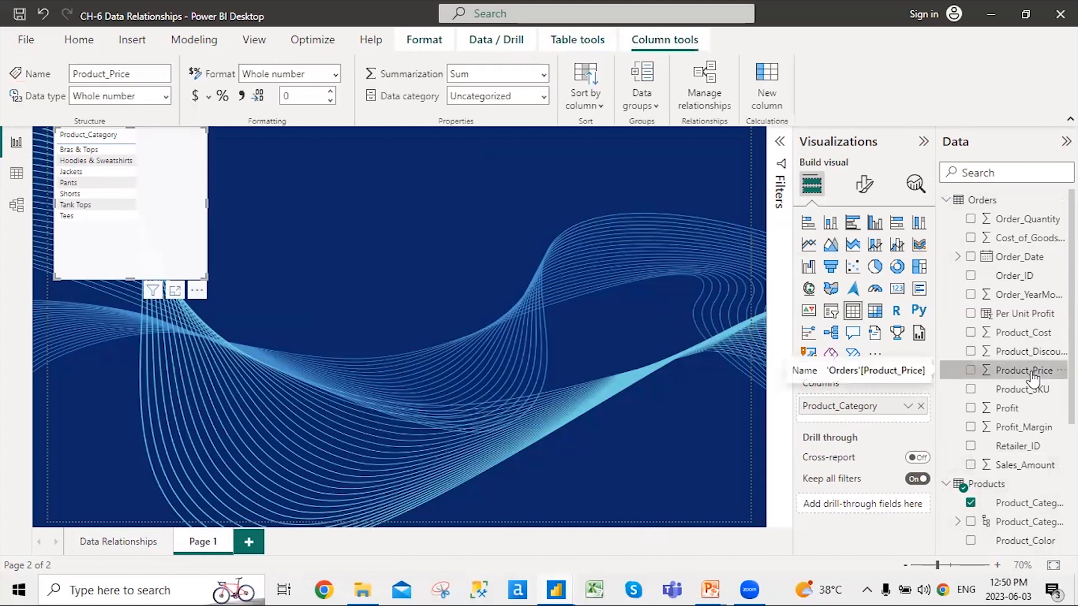
pyautogui.click(970, 371)
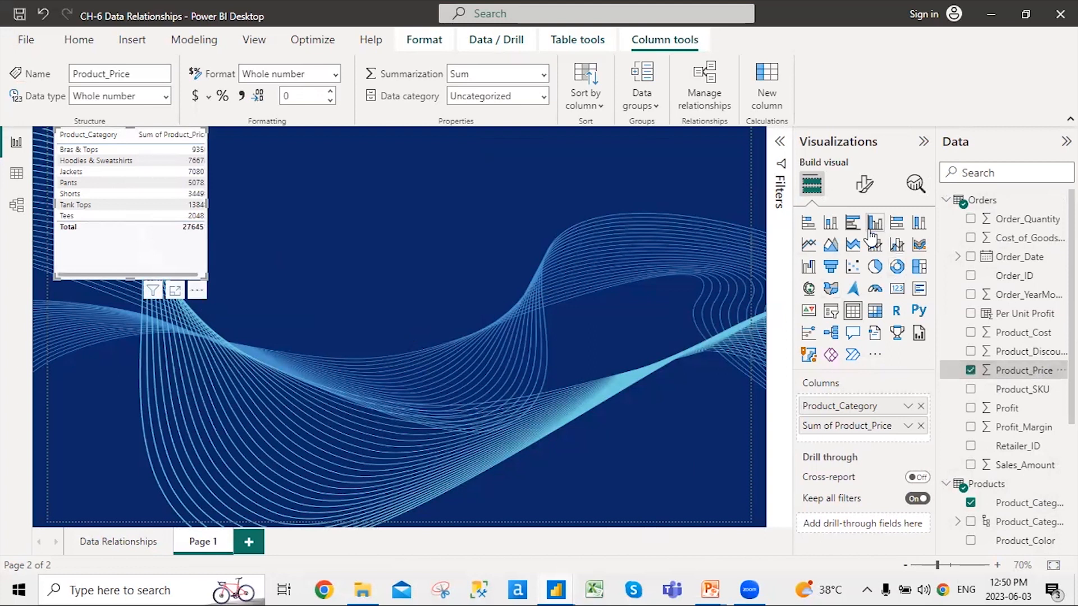
# Step: Convert the Product_Price by Product_Category table to a line chart and enlarge it in width and height
pyautogui.click(809, 244)
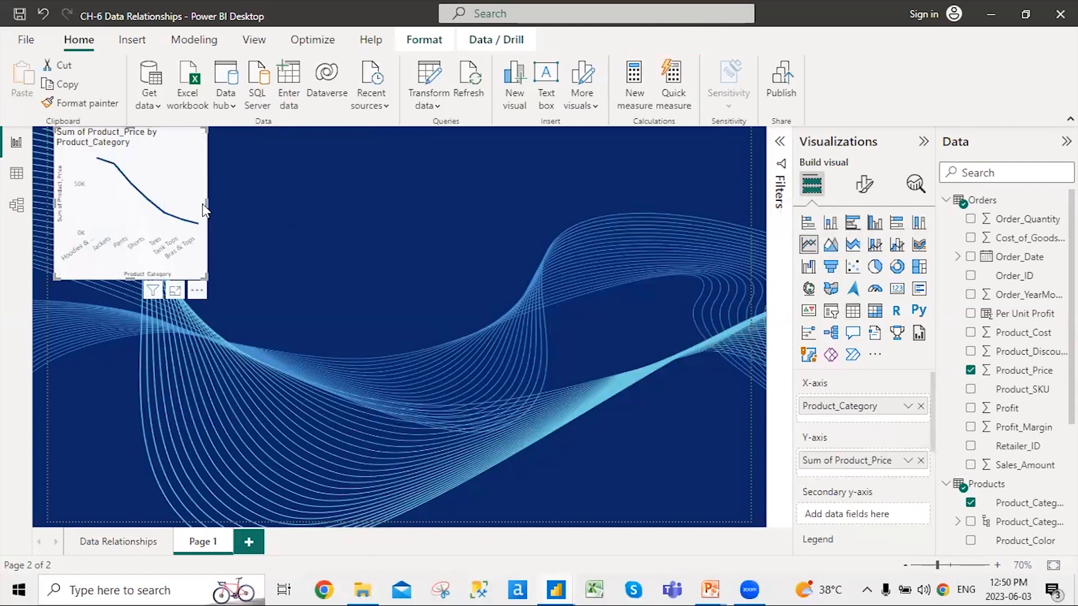
pyautogui.moveTo(205, 202); pyautogui.dragTo(453, 206)
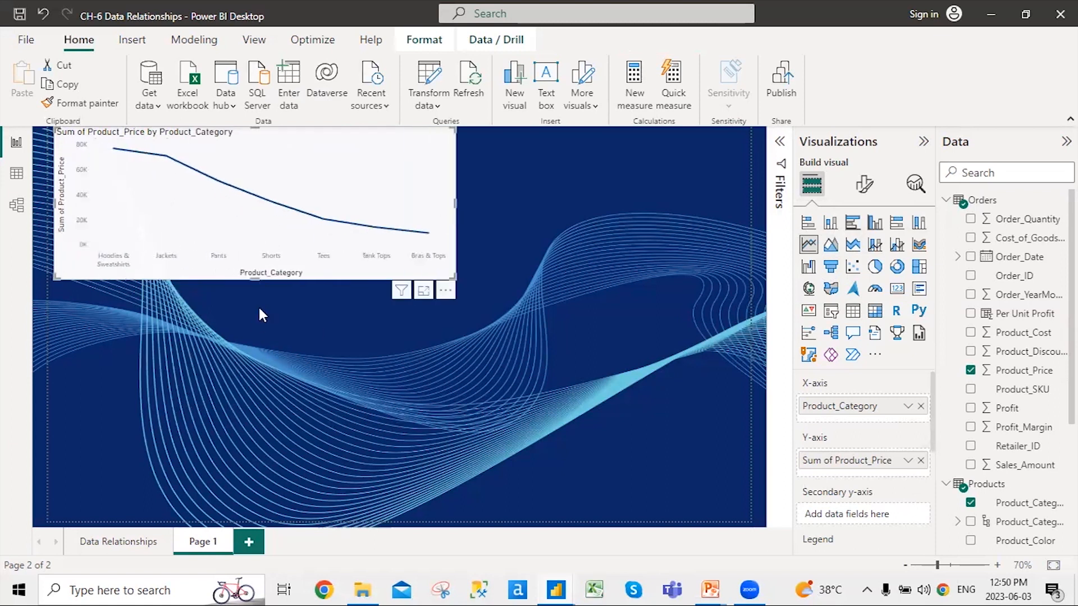
pyautogui.moveTo(254, 280); pyautogui.dragTo(232, 419)
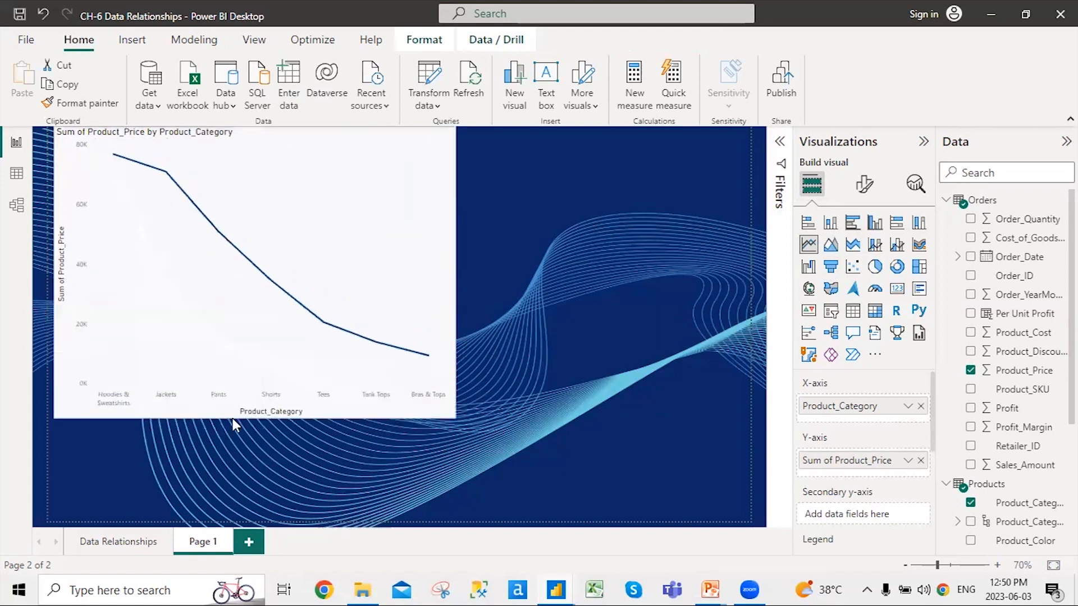
# Step: Sort the line chart's axis by Product_Category instead of by Sum of Product_Price
pyautogui.click(445, 429)
pyautogui.moveTo(496, 531)
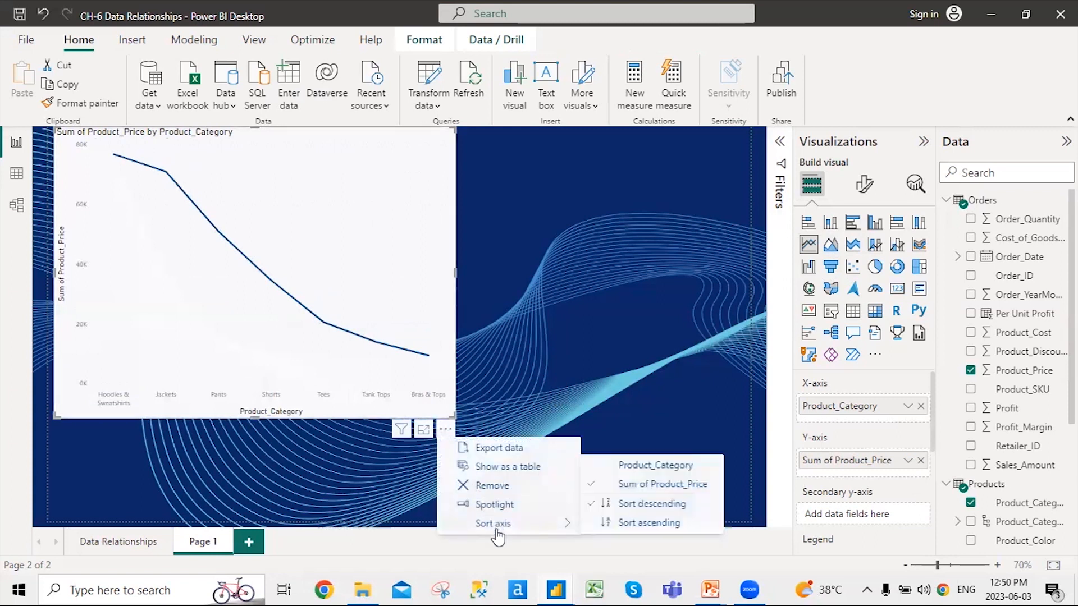
pyautogui.click(666, 467)
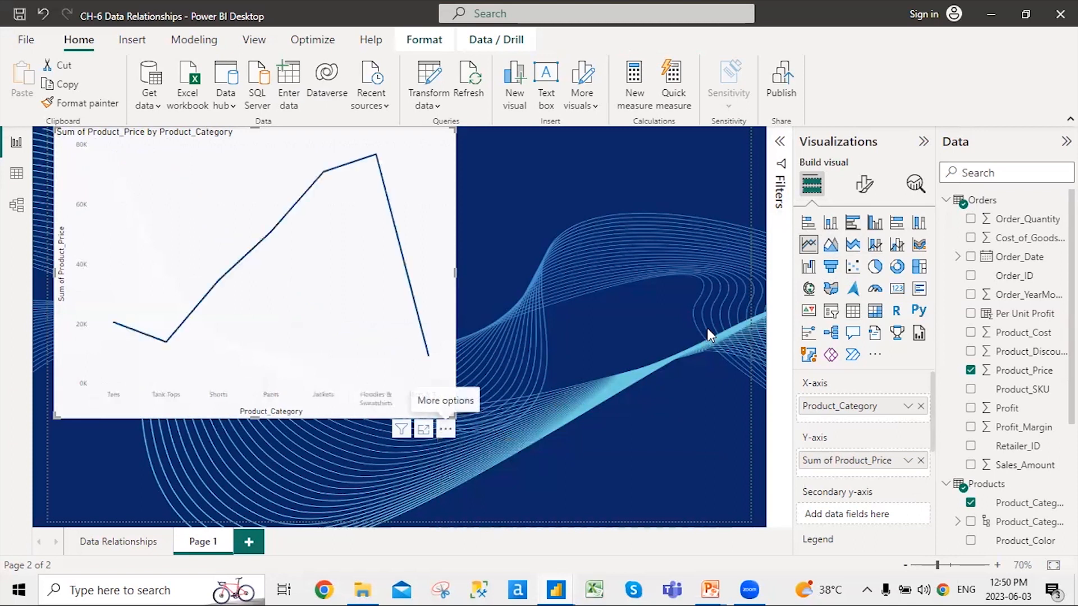
pyautogui.click(598, 255)
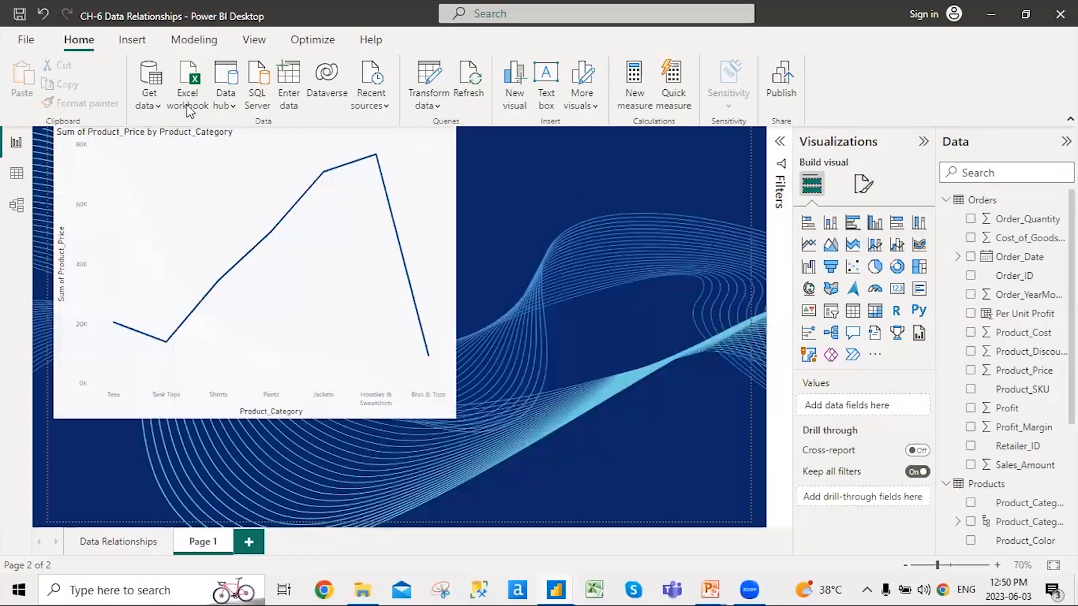
# Step: Create a Fields parameter named Parameter containing Product_Category from the Products table, with its slicer added to the page
pyautogui.click(194, 39)
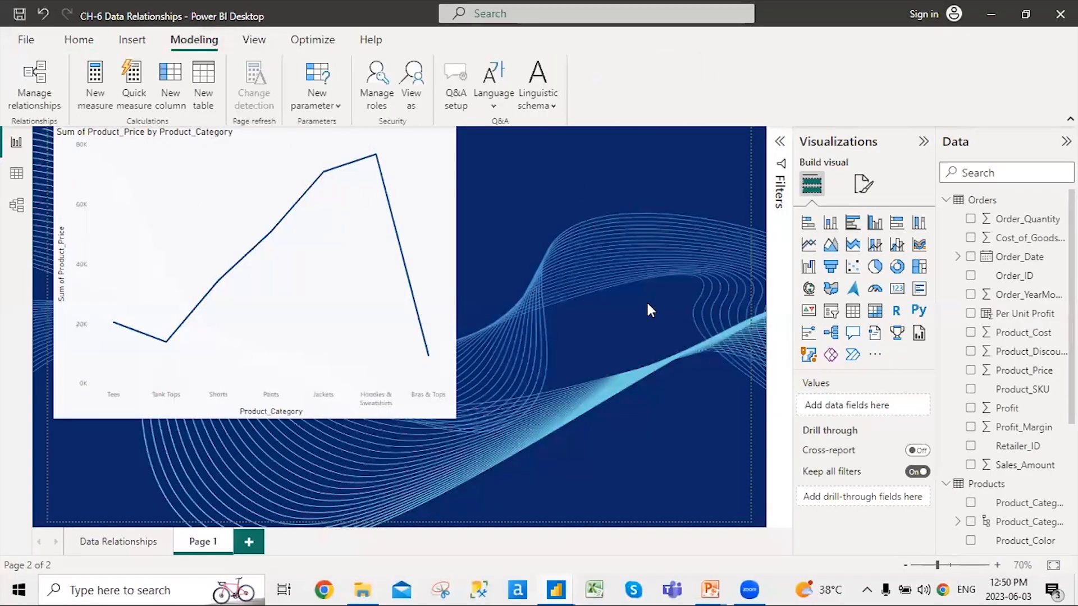
pyautogui.click(317, 87)
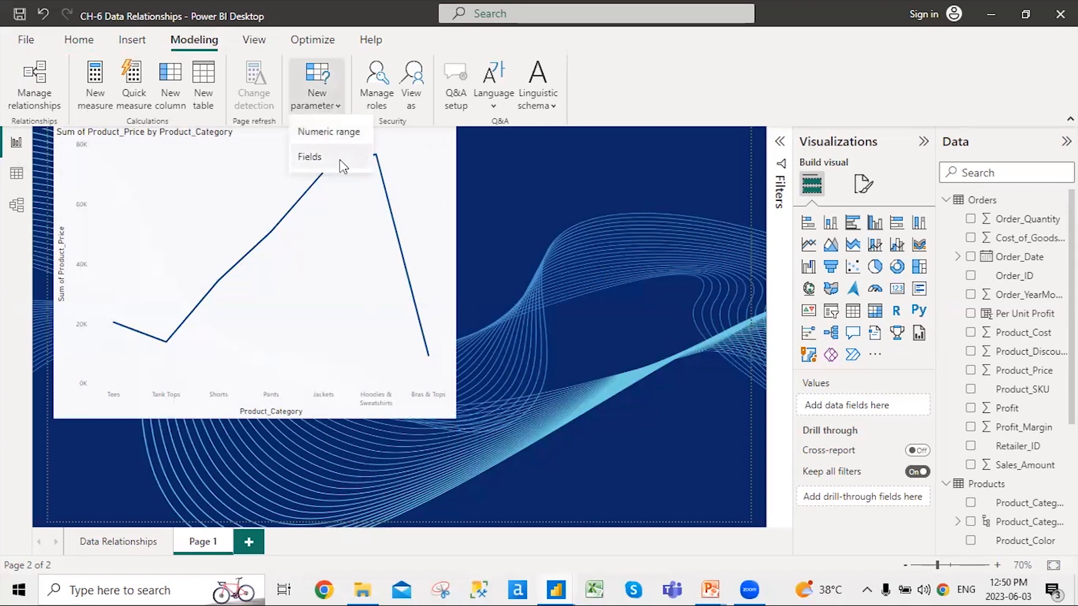
pyautogui.click(528, 227)
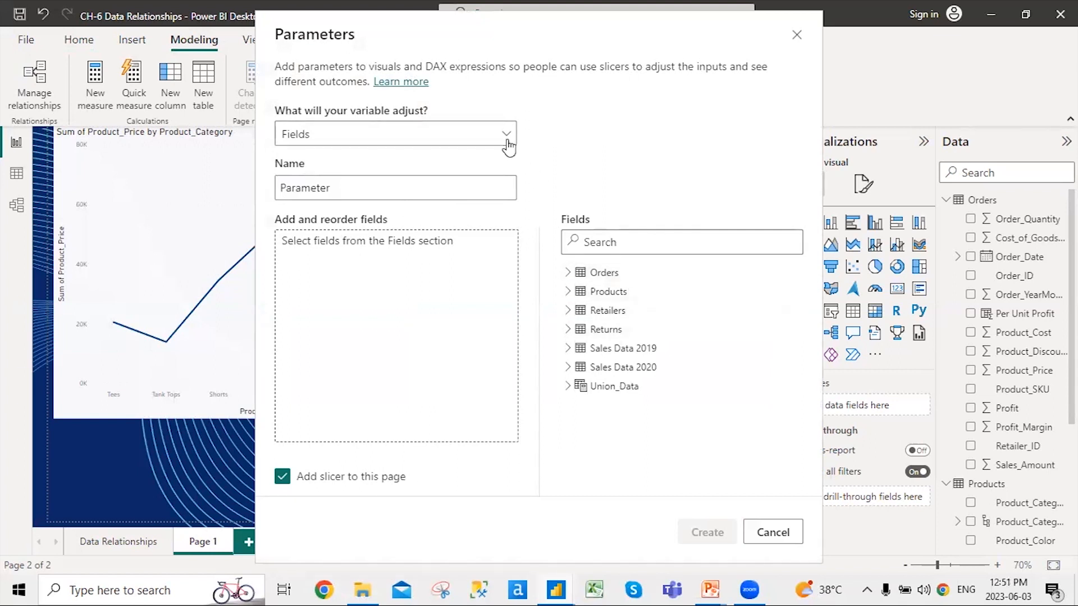
pyautogui.click(509, 142)
pyautogui.click(508, 142)
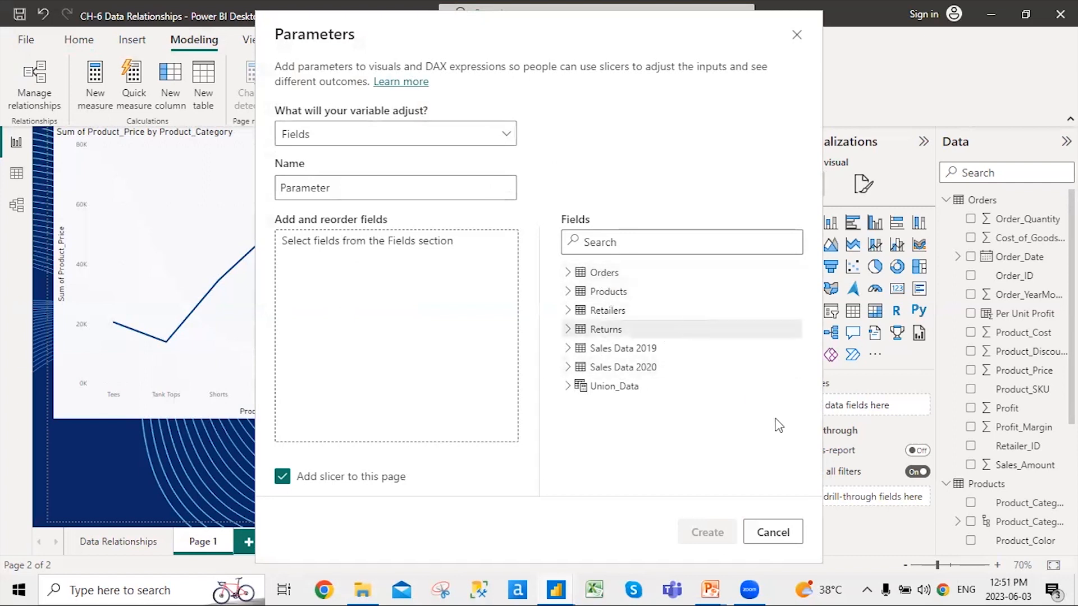
pyautogui.click(567, 291)
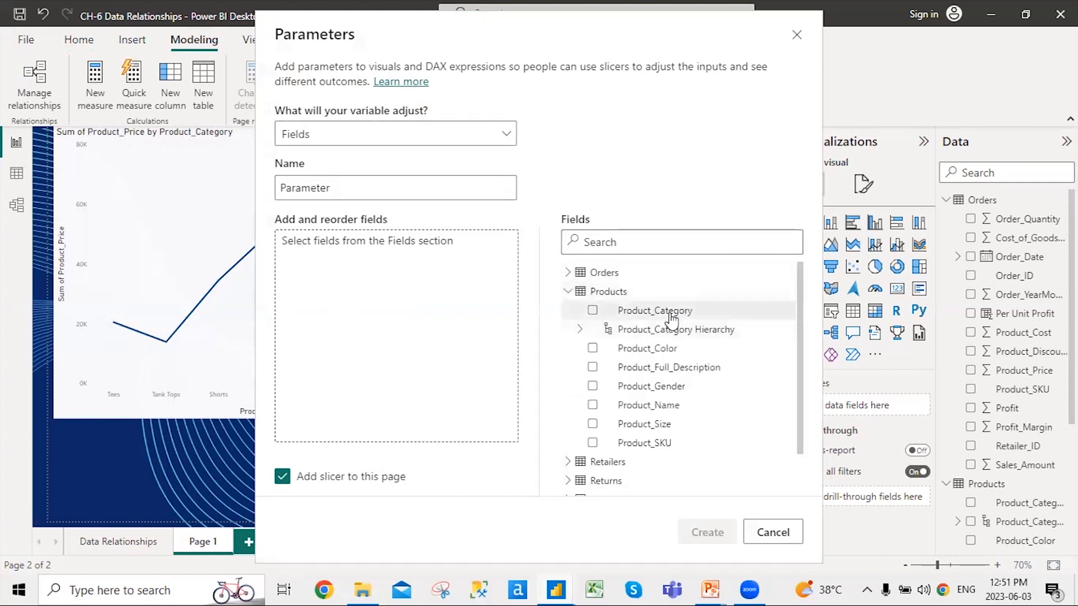
pyautogui.click(592, 312)
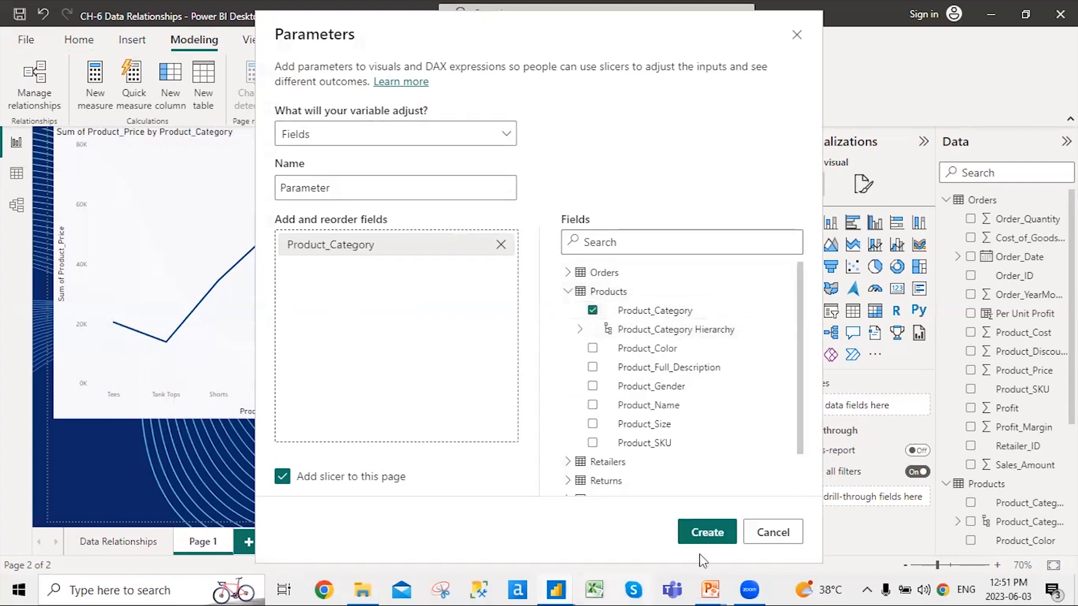
pyautogui.click(699, 536)
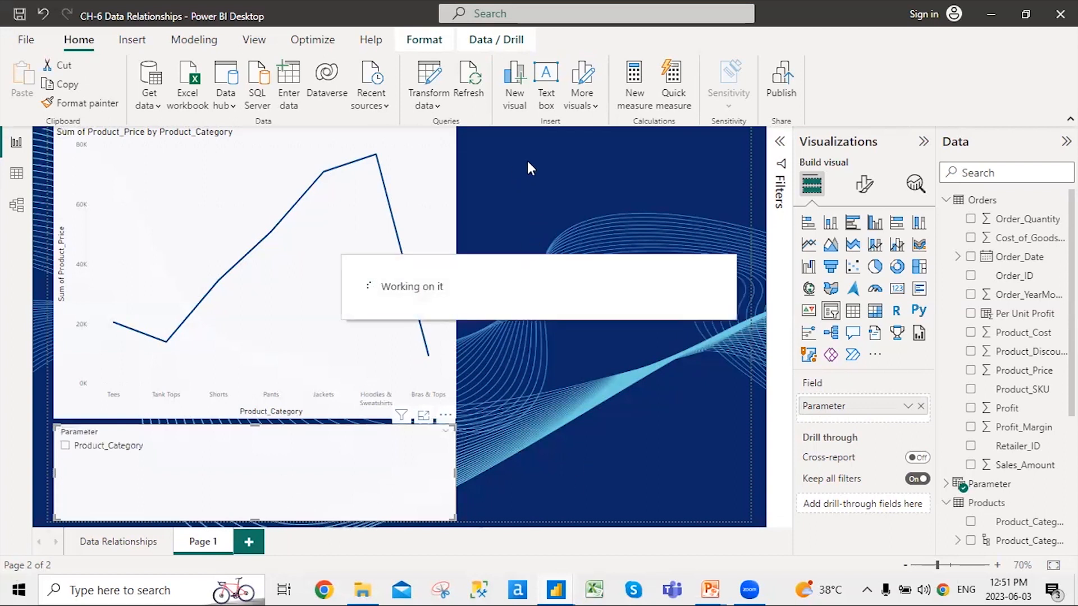
# Step: Move the Parameter slicer onto the empty canvas area beside the line chart and shrink it to a small compact box
pyautogui.moveTo(256, 452); pyautogui.dragTo(700, 187)
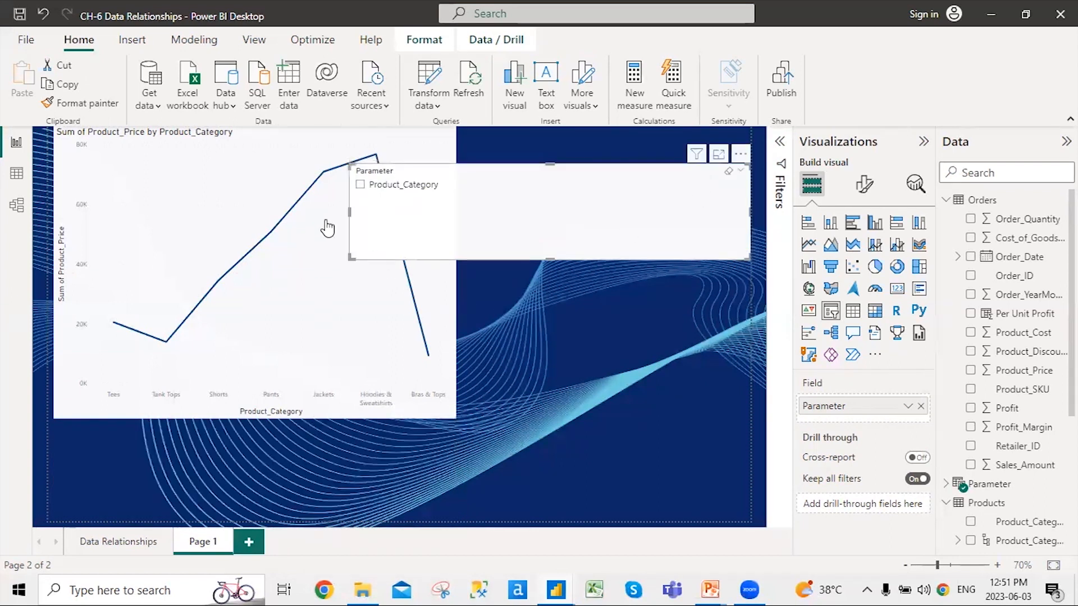
pyautogui.moveTo(350, 215); pyautogui.dragTo(543, 218)
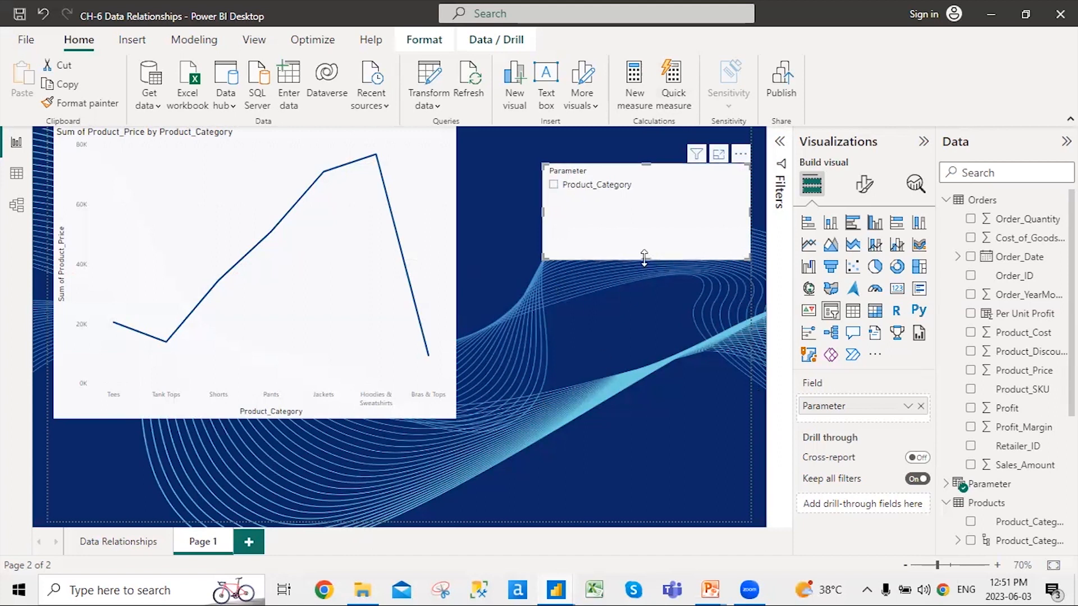
pyautogui.moveTo(644, 260); pyautogui.dragTo(643, 324)
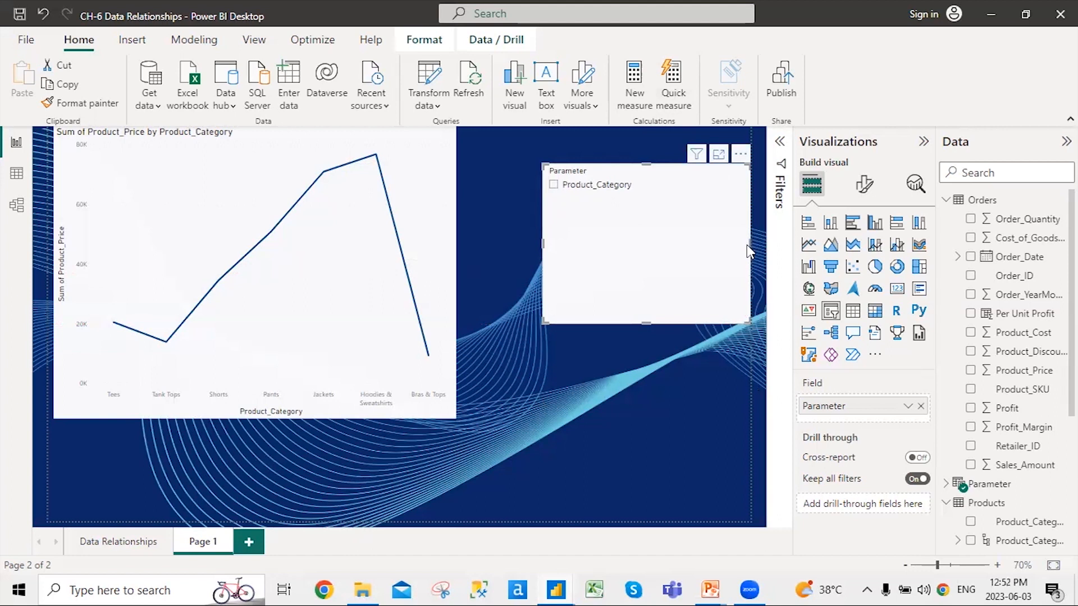
pyautogui.moveTo(748, 244); pyautogui.dragTo(649, 251)
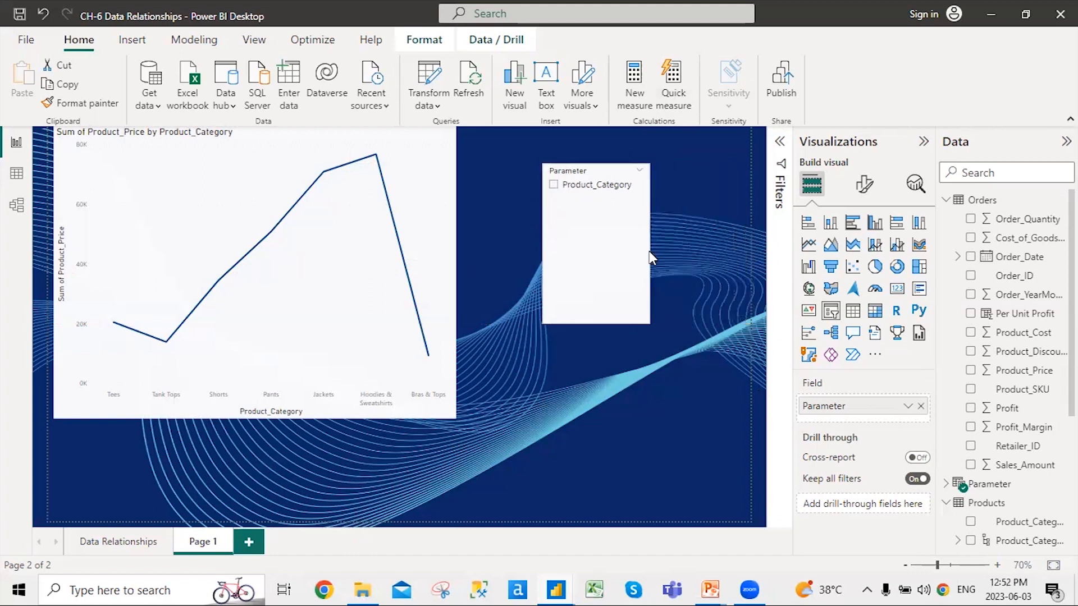
pyautogui.moveTo(590, 324); pyautogui.dragTo(592, 315)
pyautogui.moveTo(599, 267); pyautogui.dragTo(604, 232)
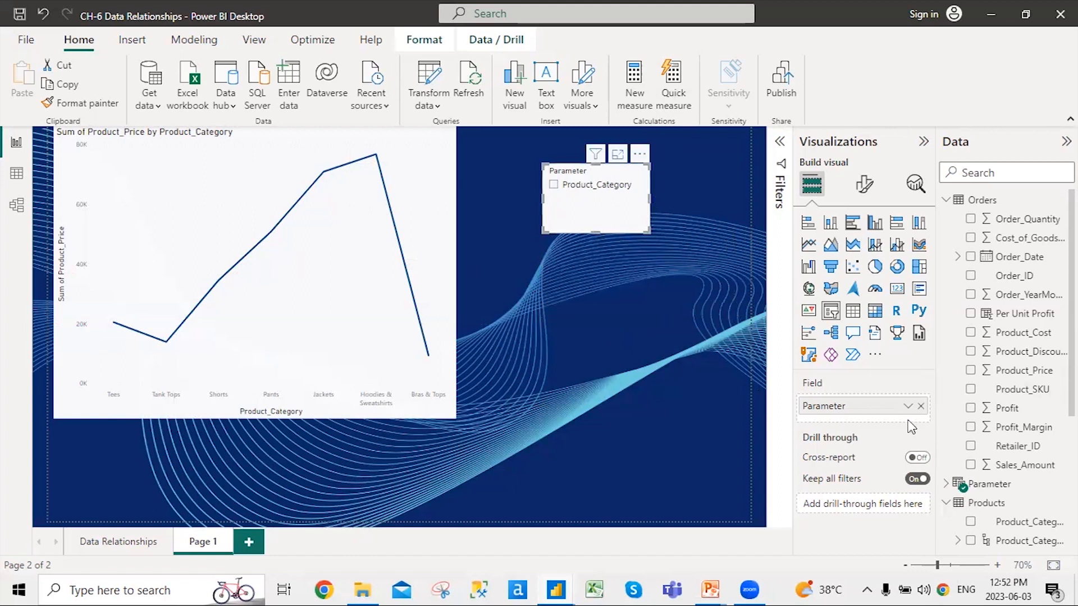
# Step: Remove Product_Category from the line chart's X-axis and add it back from the Products table
pyautogui.click(373, 331)
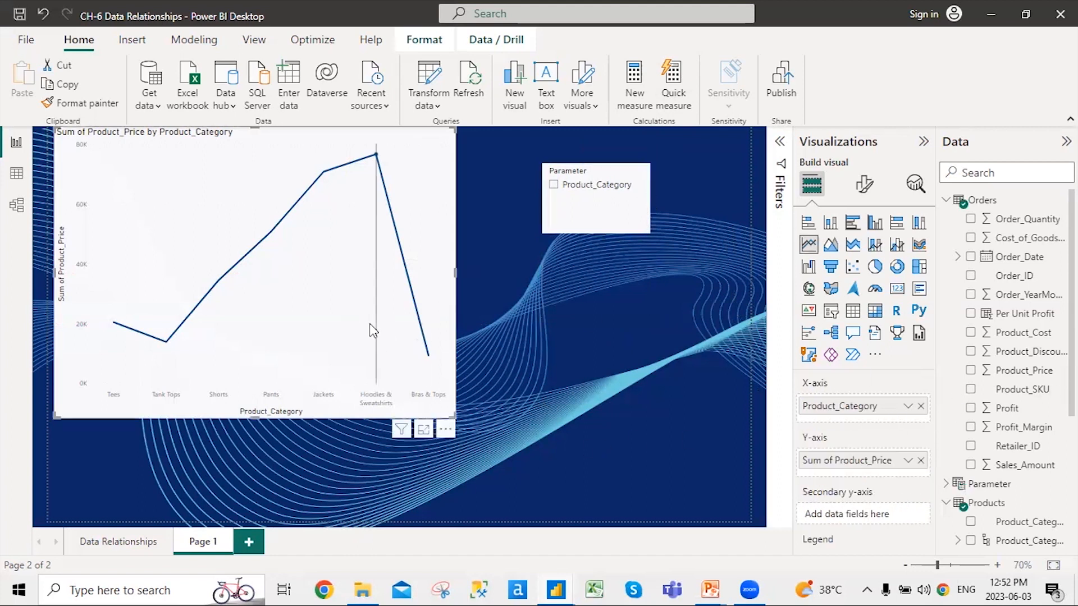
pyautogui.click(920, 405)
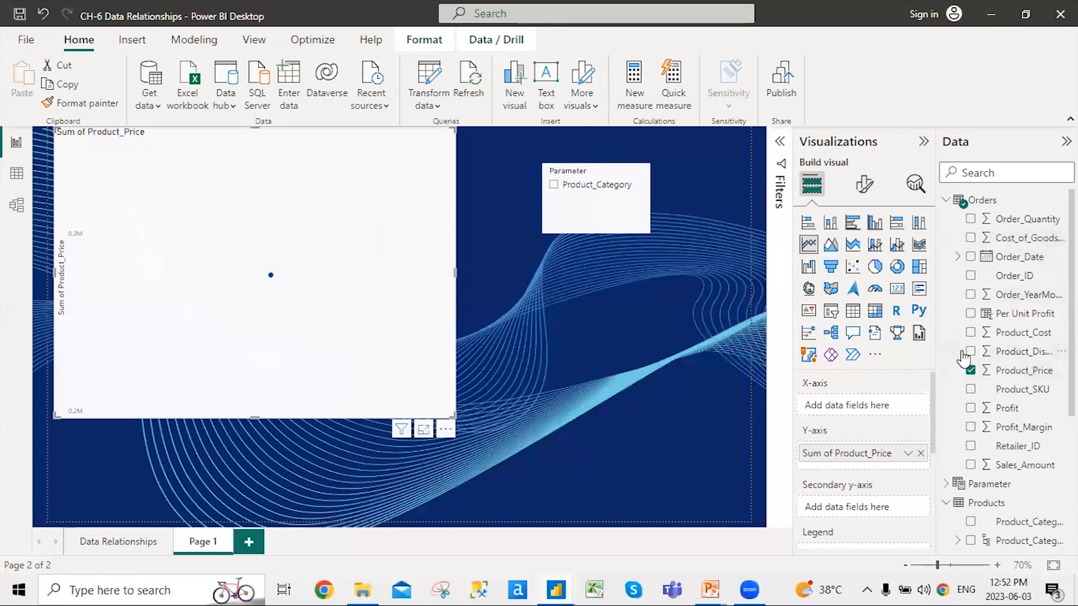
pyautogui.click(944, 504)
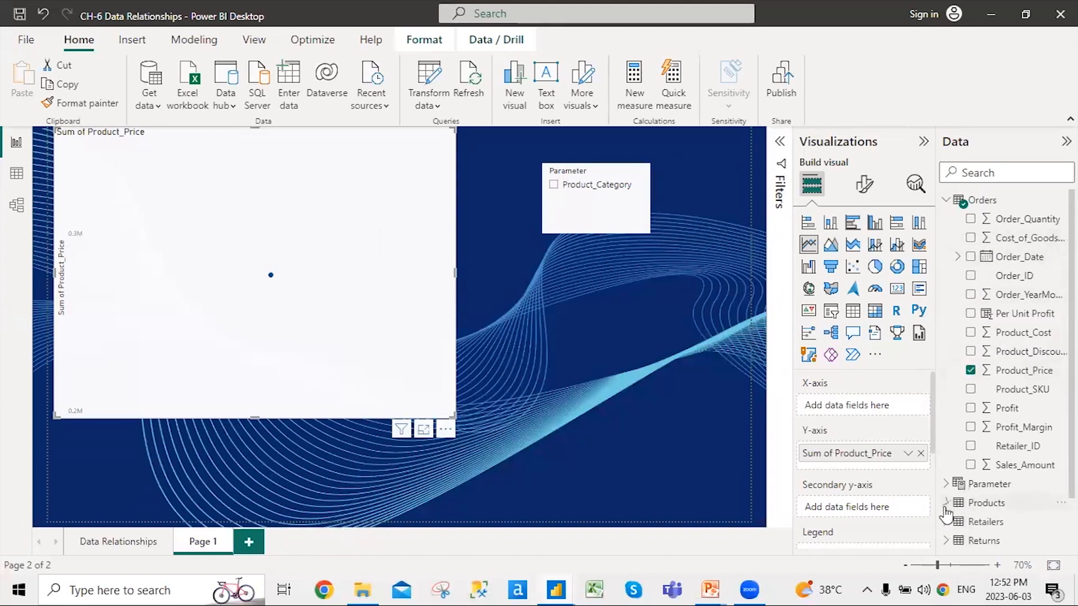
pyautogui.click(946, 503)
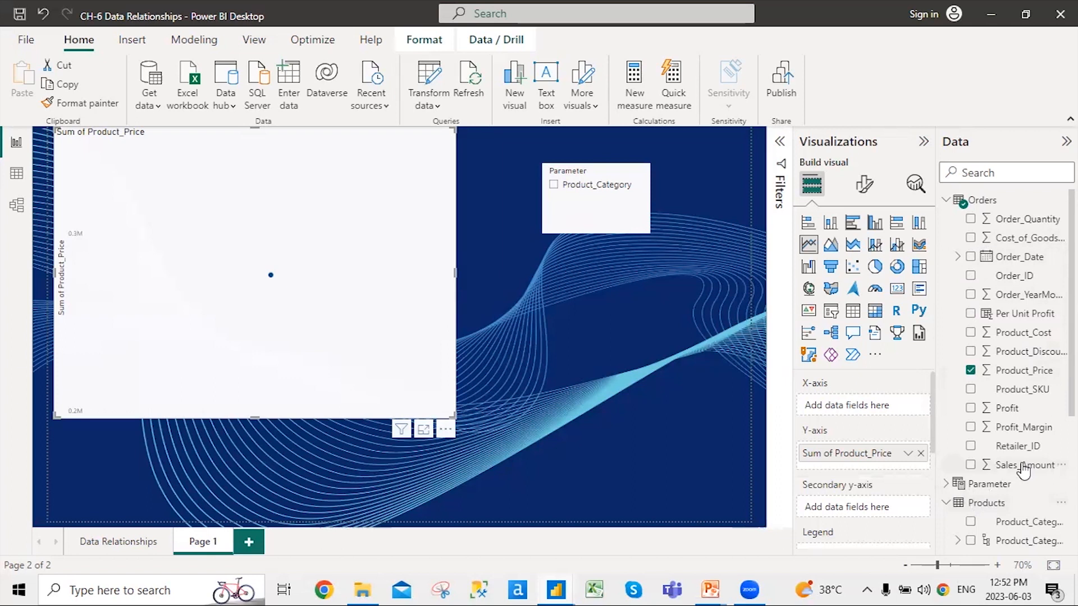
pyautogui.scroll(-3, 1022, 471)
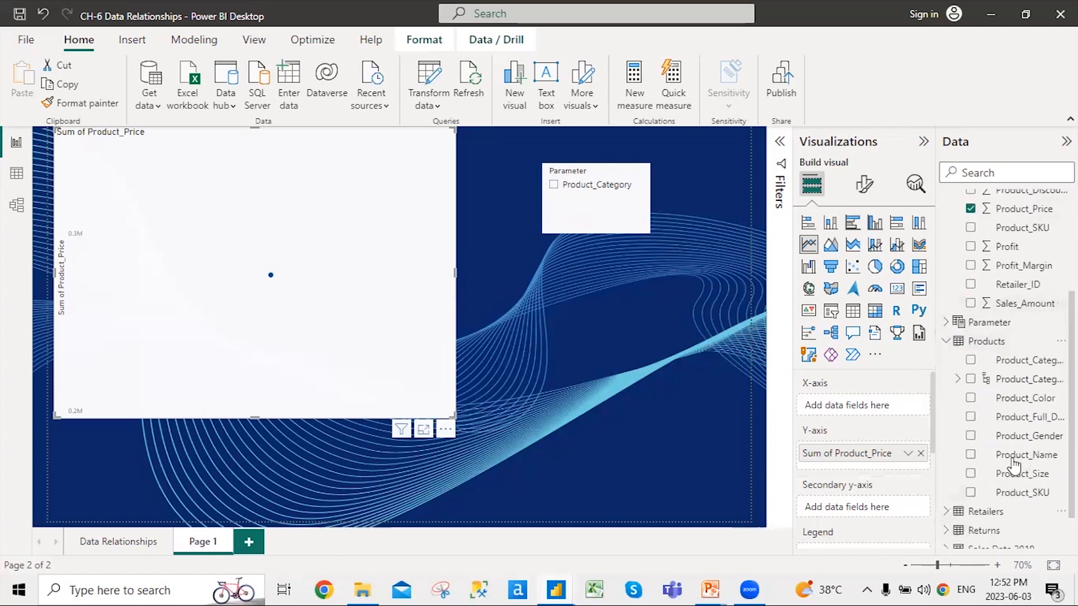
pyautogui.click(968, 362)
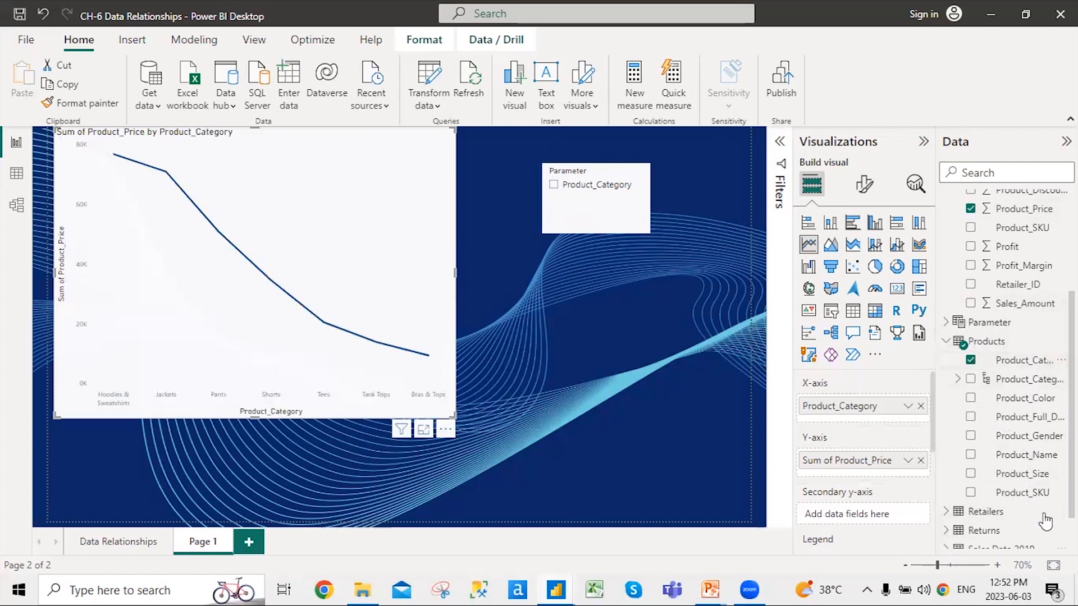
# Step: Try Product_SKU in the chart, replace it with Product_Name, and convert the visual to a clustered column chart
pyautogui.click(970, 493)
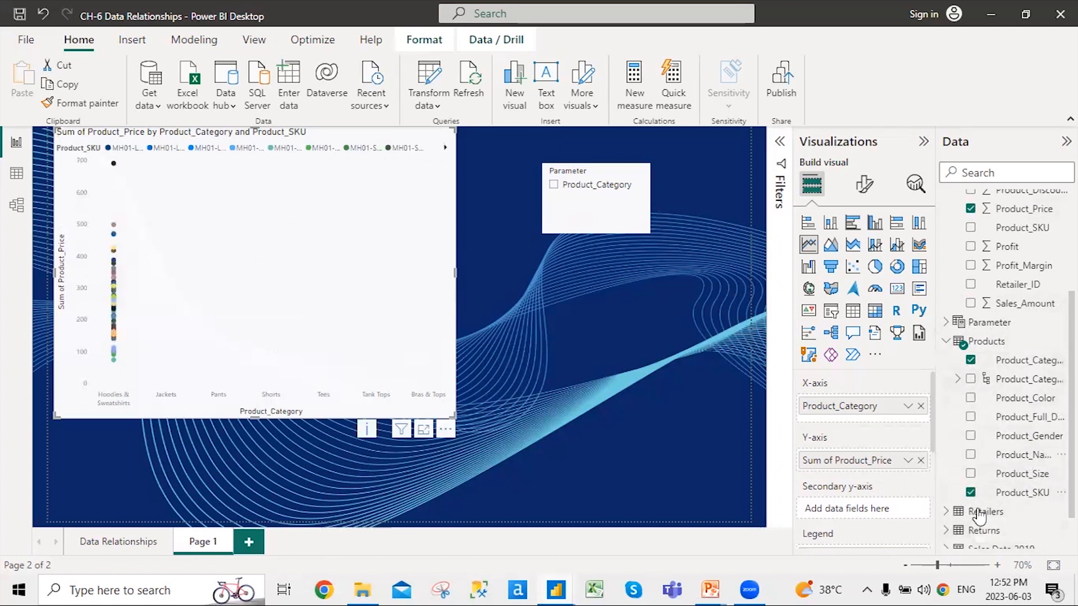
pyautogui.click(971, 493)
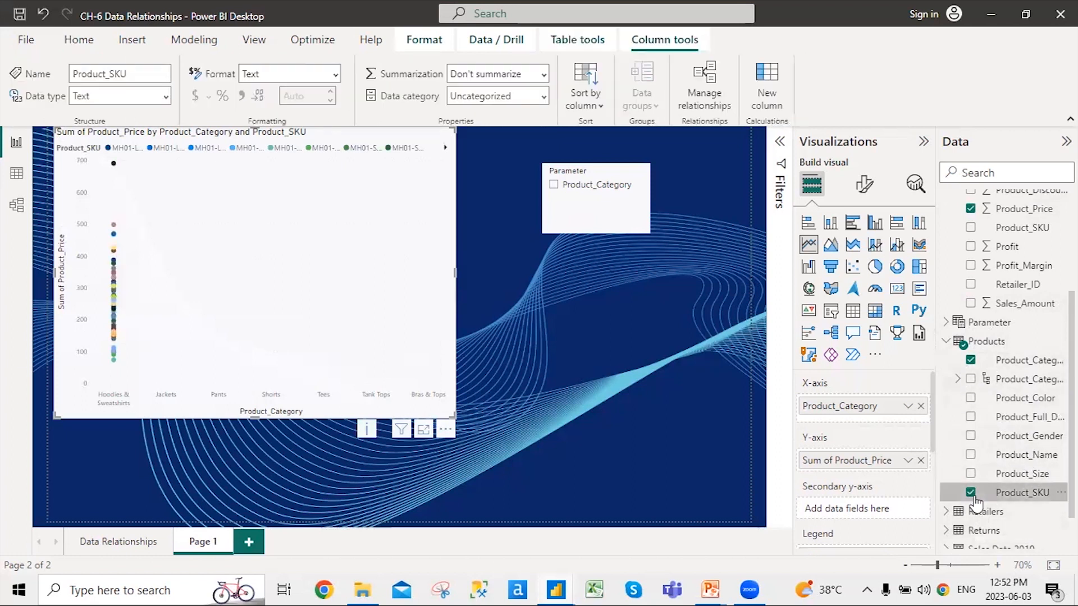
pyautogui.click(970, 454)
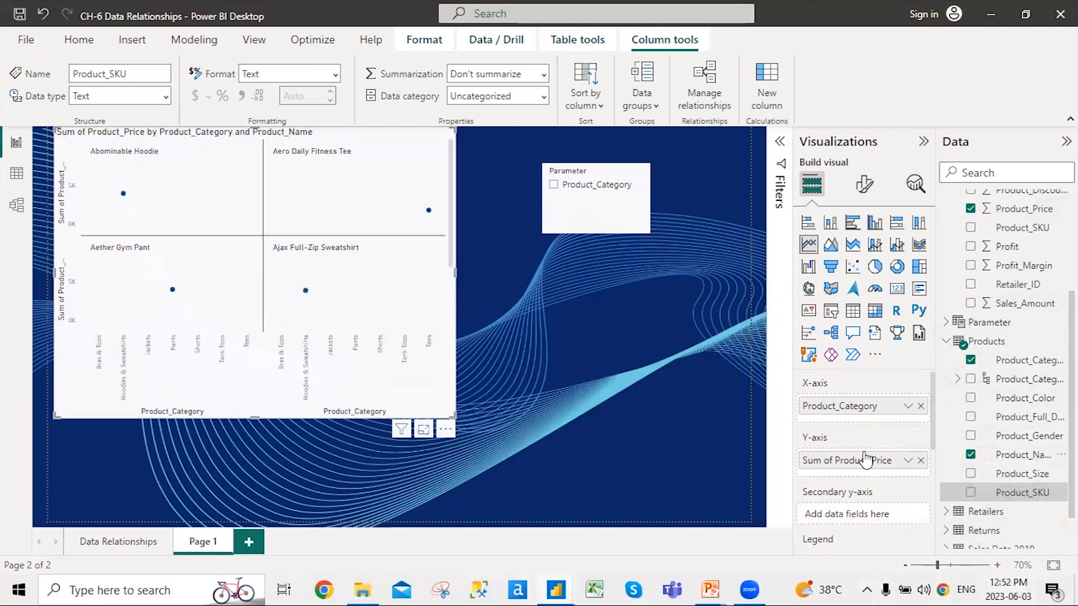
pyautogui.click(874, 225)
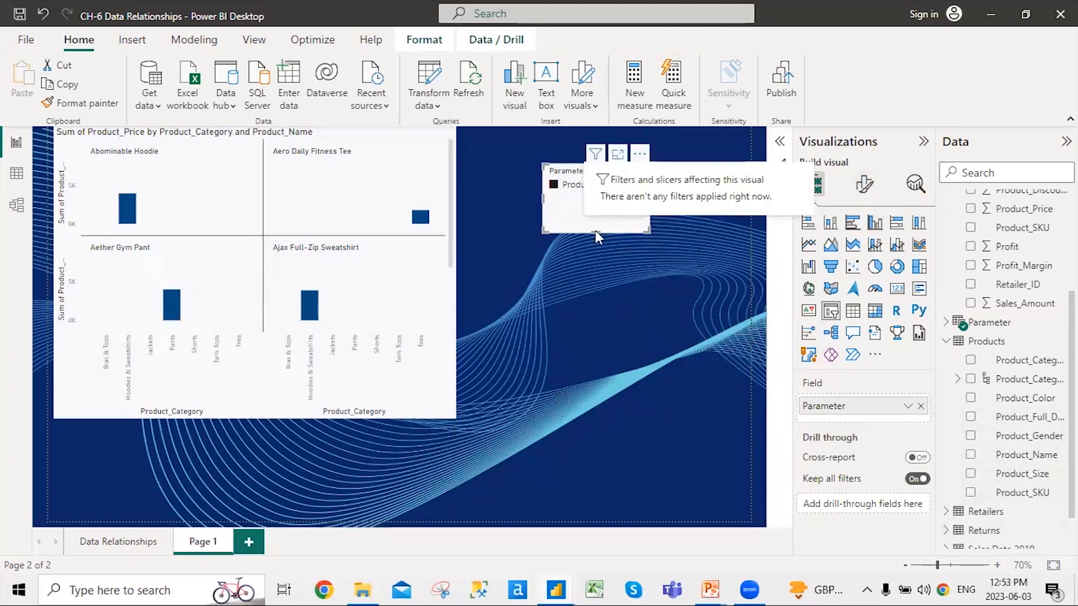
# Step: Clear the Product_Category selection in the Parameter slicer and open the options of its Parameter field
pyautogui.click(387, 208)
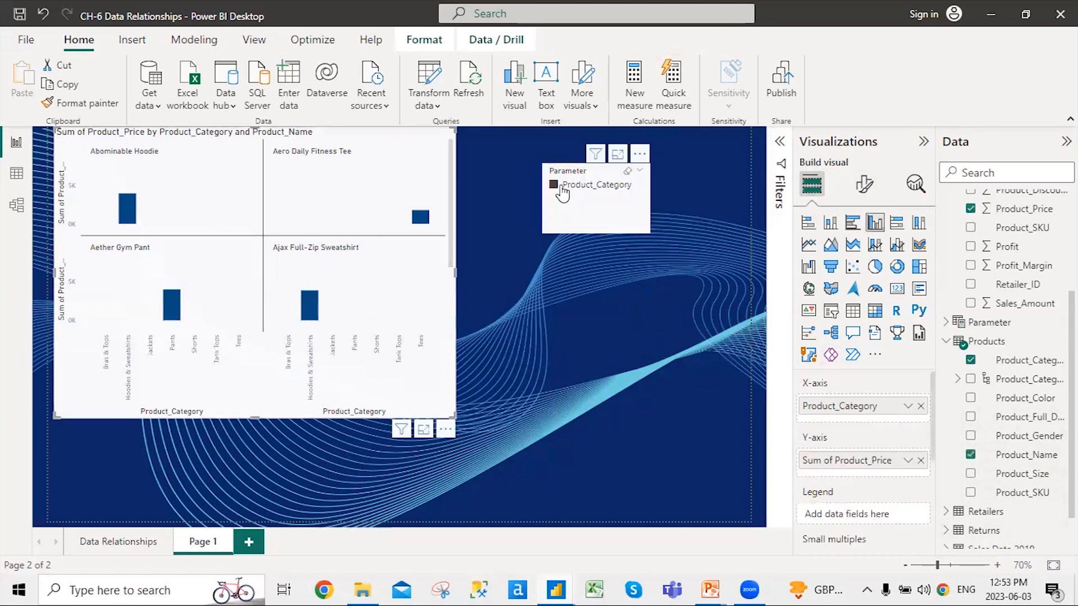
pyautogui.click(548, 441)
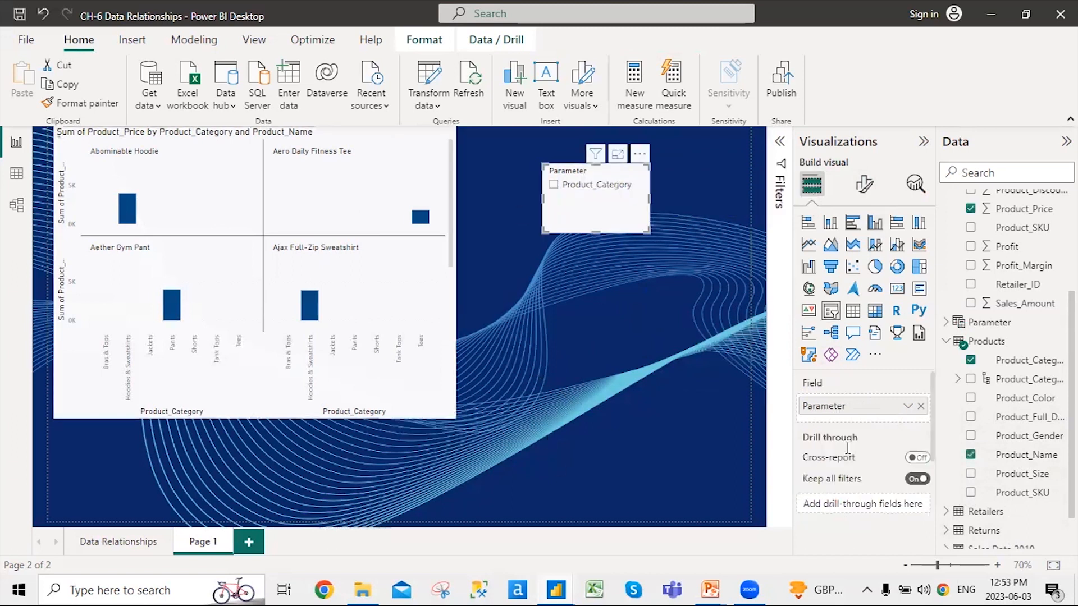
pyautogui.click(911, 408)
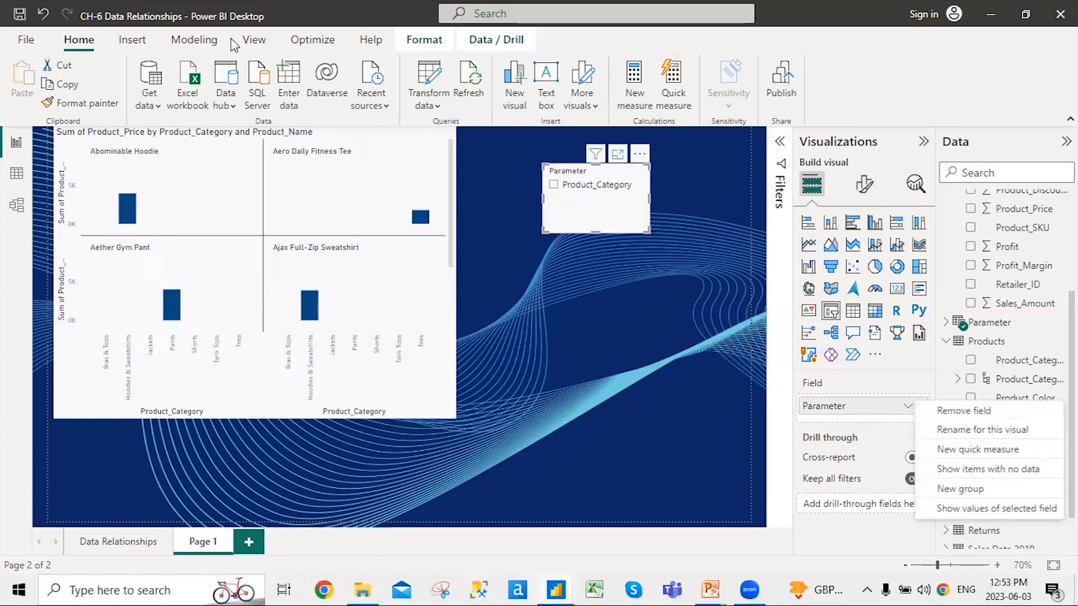
pyautogui.click(151, 43)
pyautogui.click(488, 277)
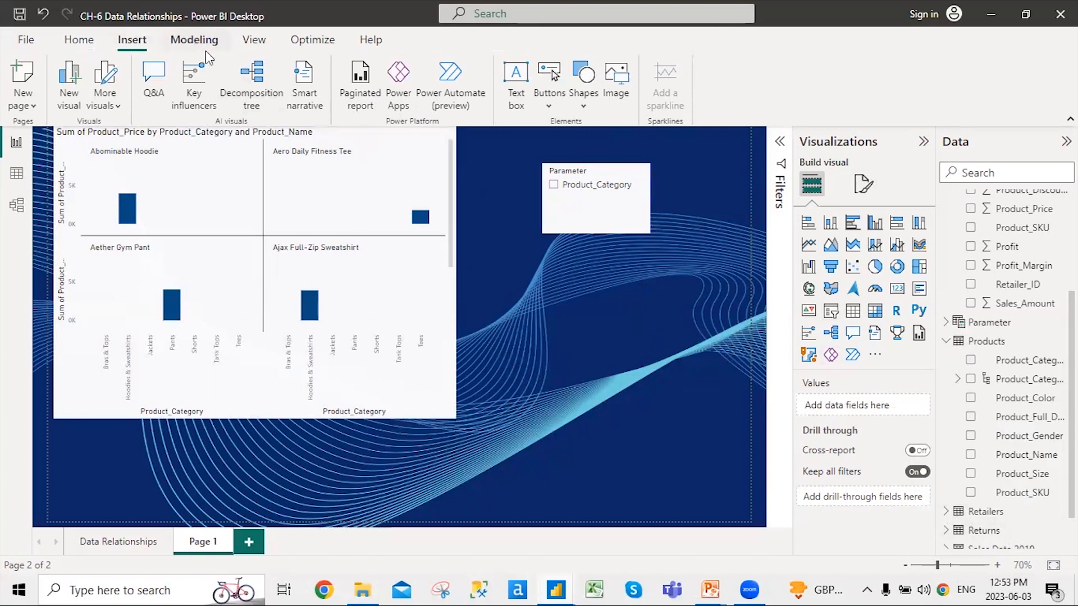
pyautogui.click(260, 47)
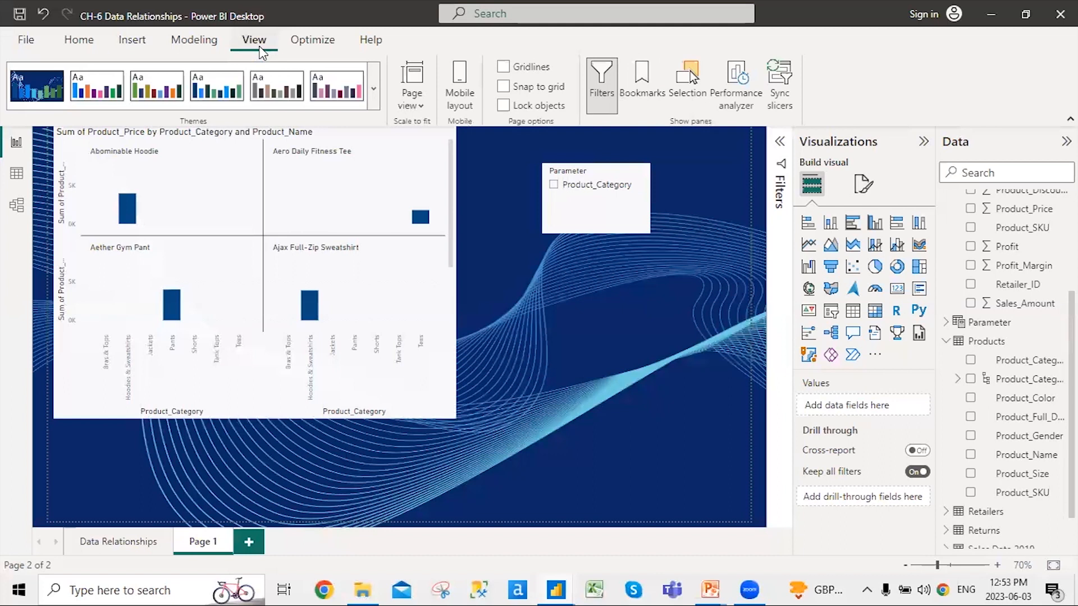
pyautogui.click(121, 41)
pyautogui.click(85, 41)
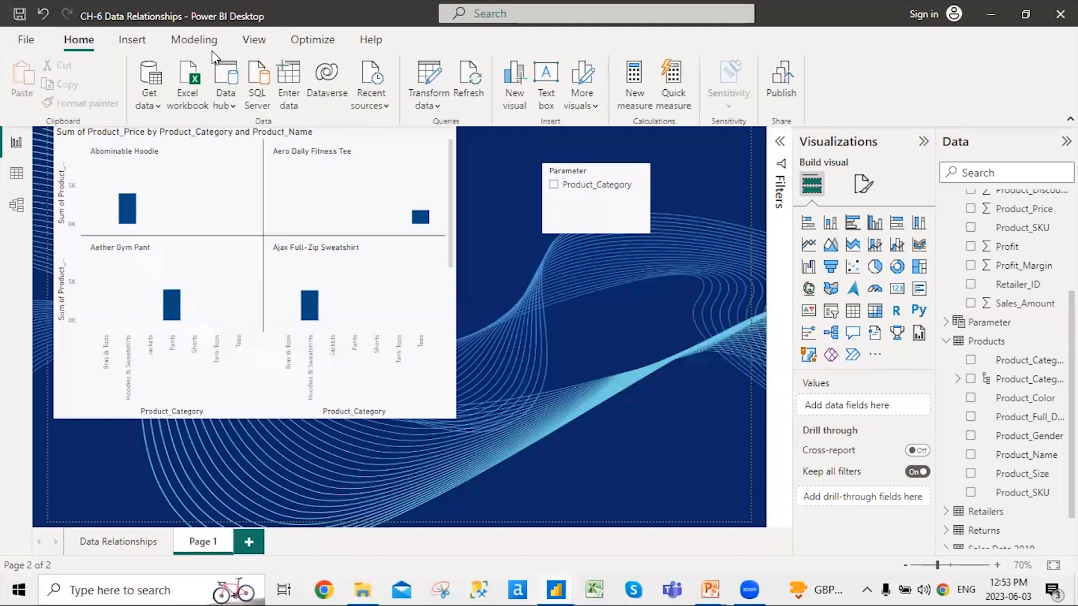
# Step: Start a new Numeric range parameter and check its variable and data type choices, keeping Whole number
pyautogui.click(194, 38)
pyautogui.click(329, 101)
pyautogui.click(480, 258)
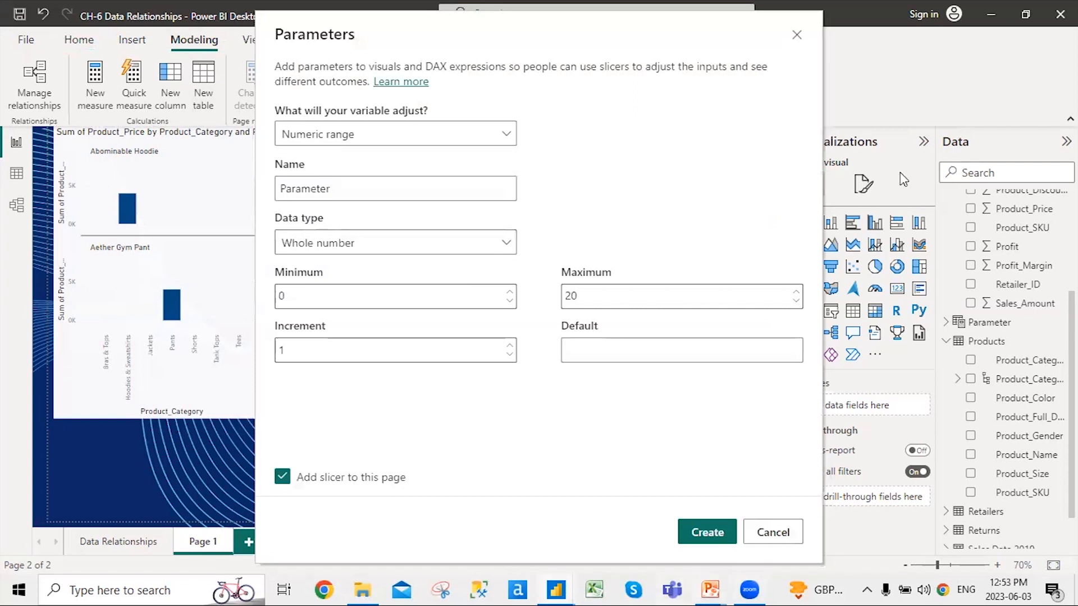
pyautogui.click(511, 143)
pyautogui.click(511, 143)
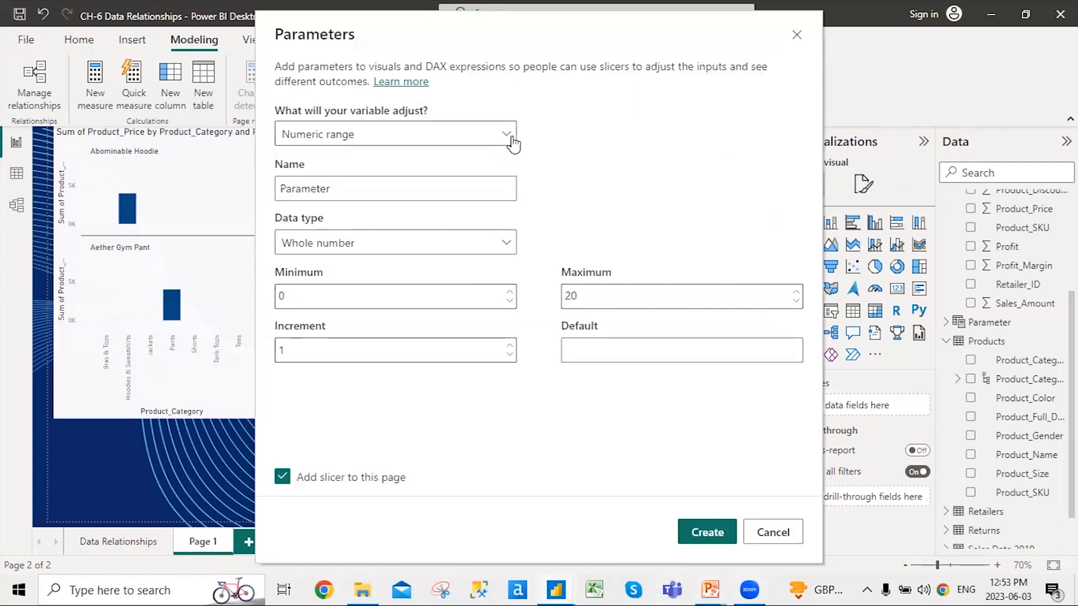
pyautogui.click(507, 244)
pyautogui.click(507, 243)
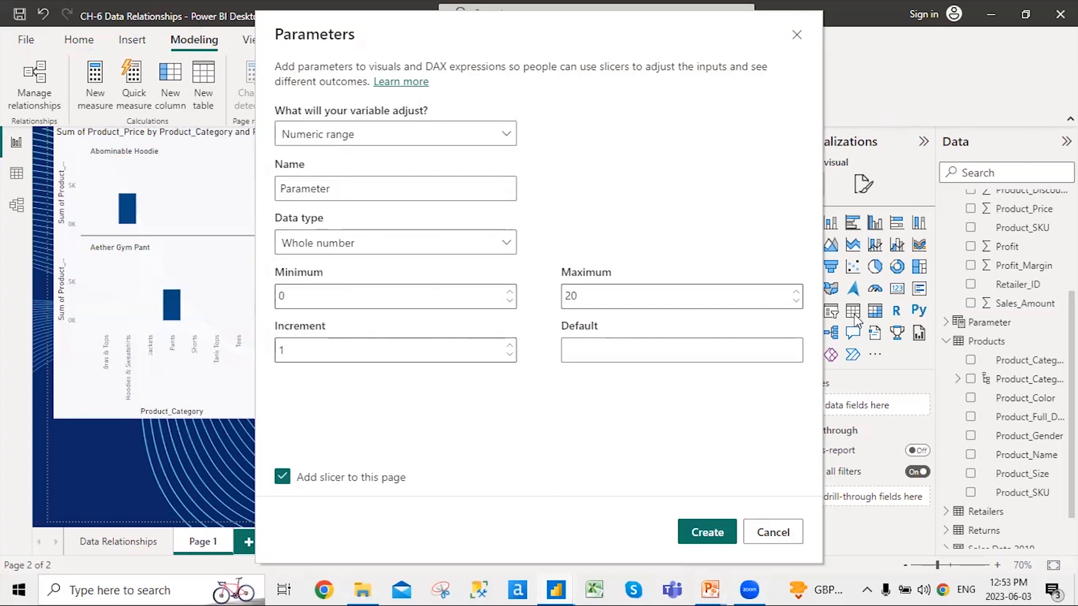
# Step: Create the numeric range parameter with minimum 0, maximum 20 and increment 5, adding its slicer to the page
pyautogui.click(796, 301)
pyautogui.click(796, 291)
pyautogui.click(509, 345)
pyautogui.click(736, 351)
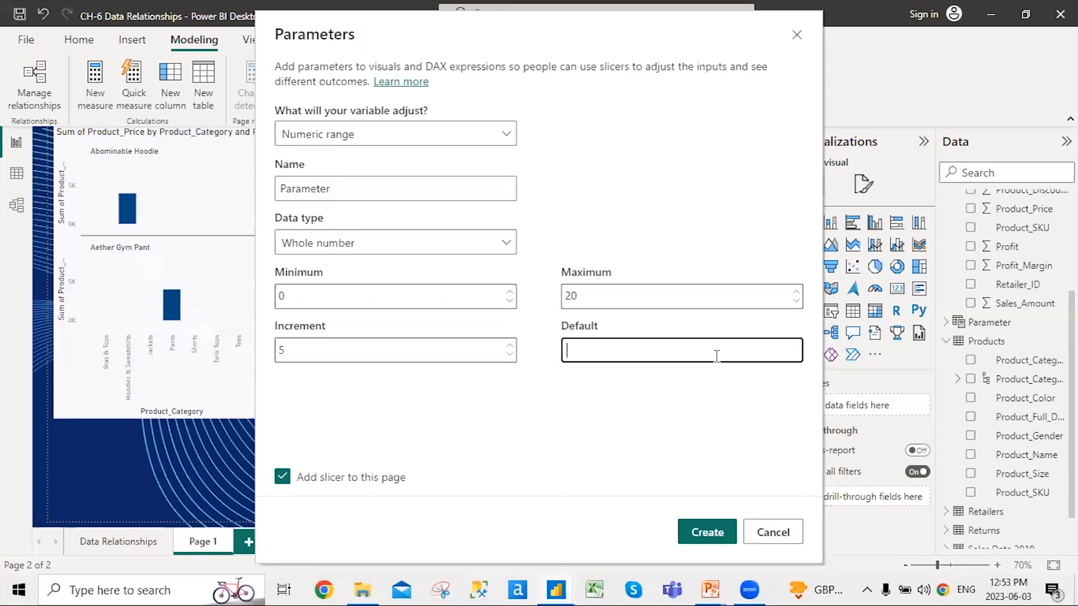
pyautogui.click(715, 540)
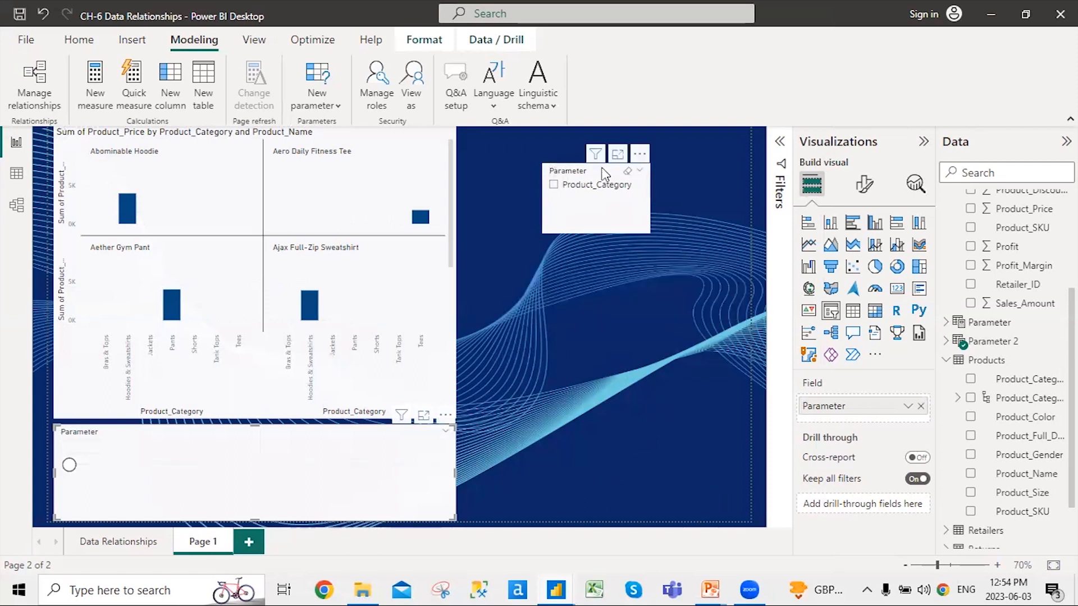
# Step: Delete the Product_Category parameter slicer, then narrow the new numeric Parameter slicer and move it beside the column chart
pyautogui.click(635, 174)
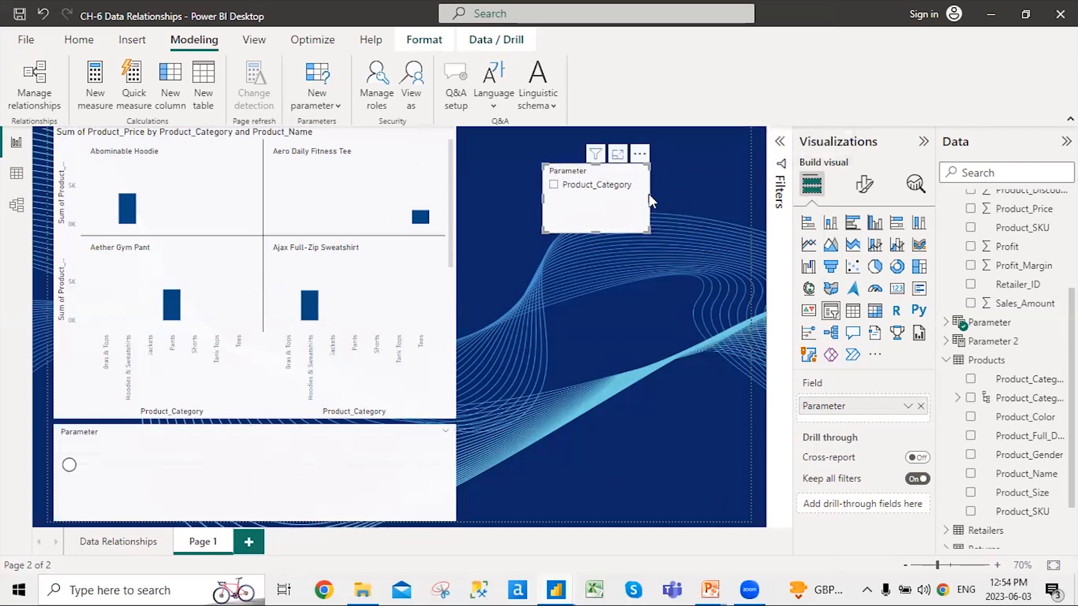
pyautogui.press('Delete')
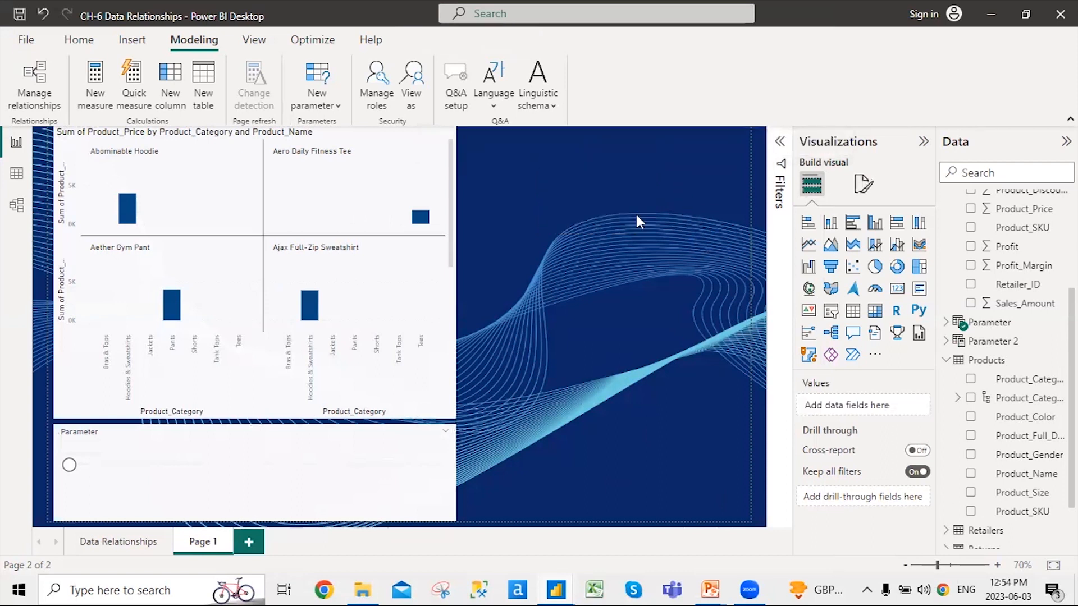
pyautogui.click(59, 493)
pyautogui.moveTo(55, 472); pyautogui.dragTo(250, 476)
pyautogui.moveTo(340, 450); pyautogui.dragTo(619, 173)
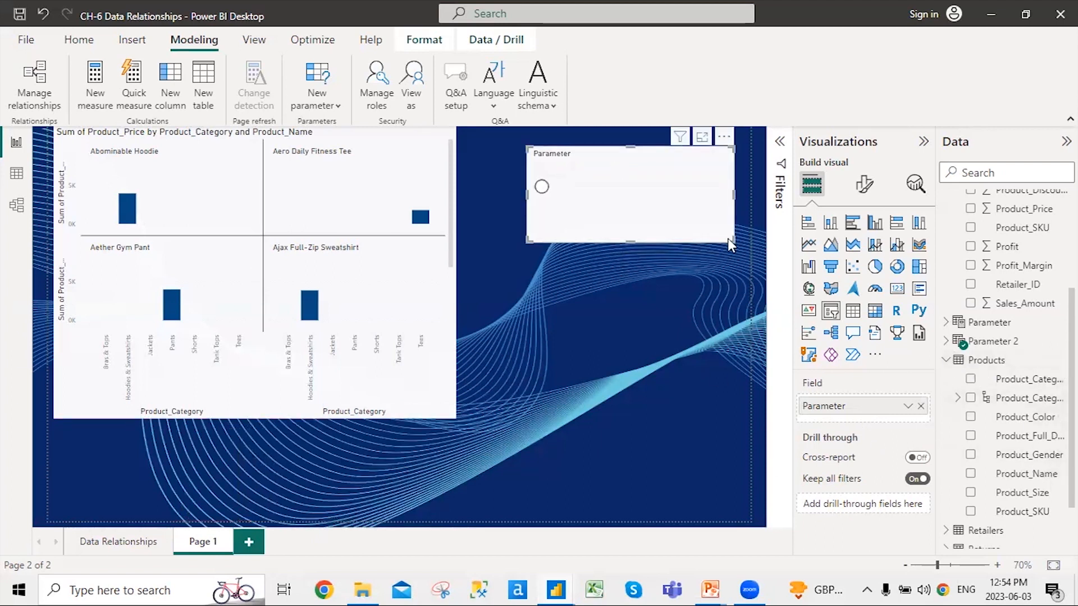
# Step: Replace the slicer's Parameter field with Product_Price from the Orders table and make the slicer taller
pyautogui.scroll(3, 1060, 340)
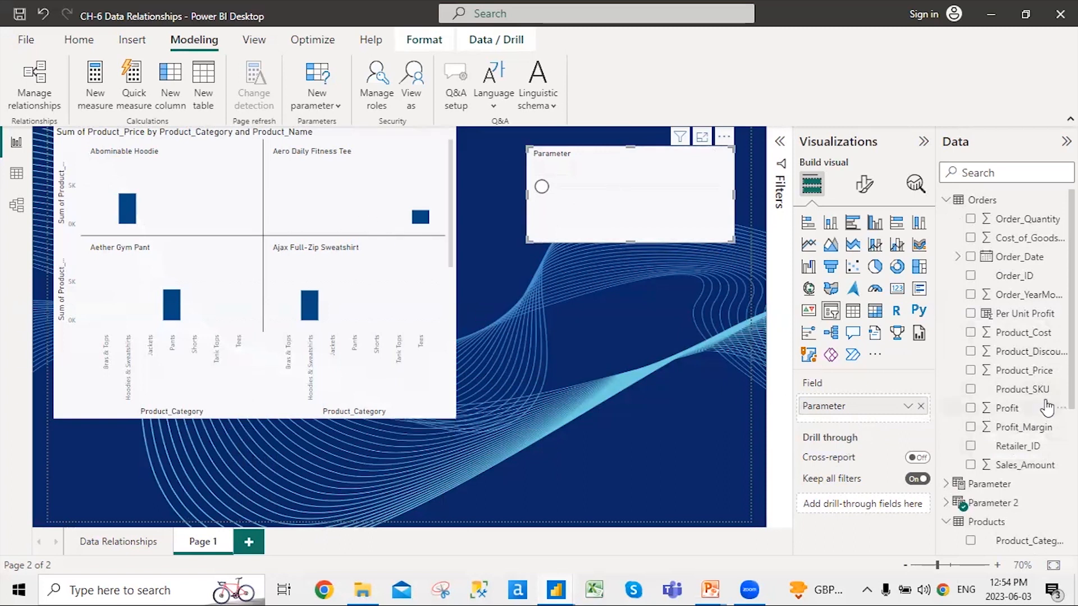
pyautogui.moveTo(1026, 370); pyautogui.dragTo(874, 422)
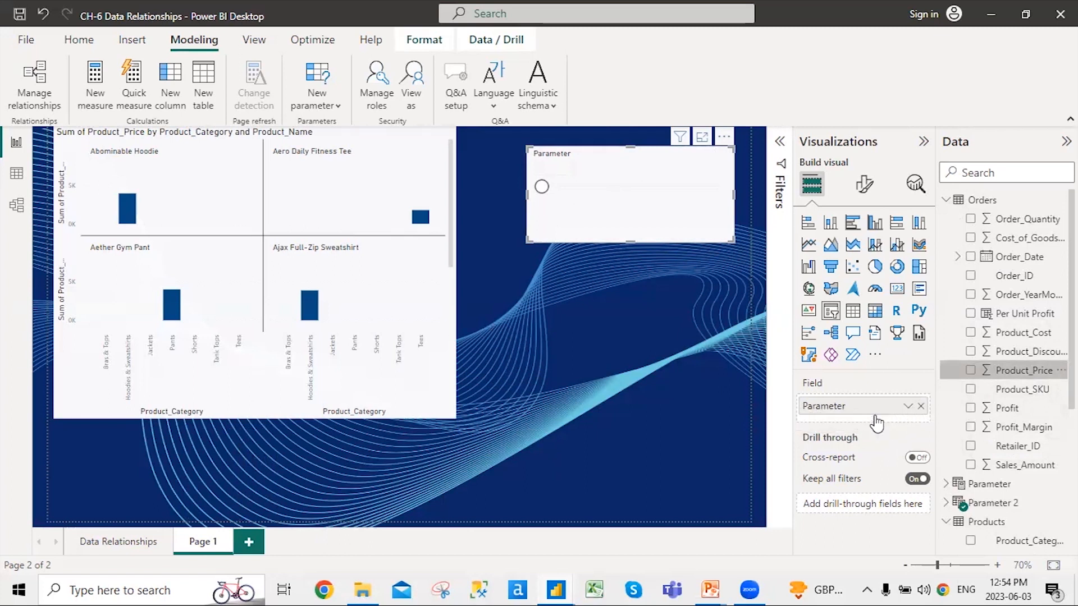
pyautogui.click(920, 406)
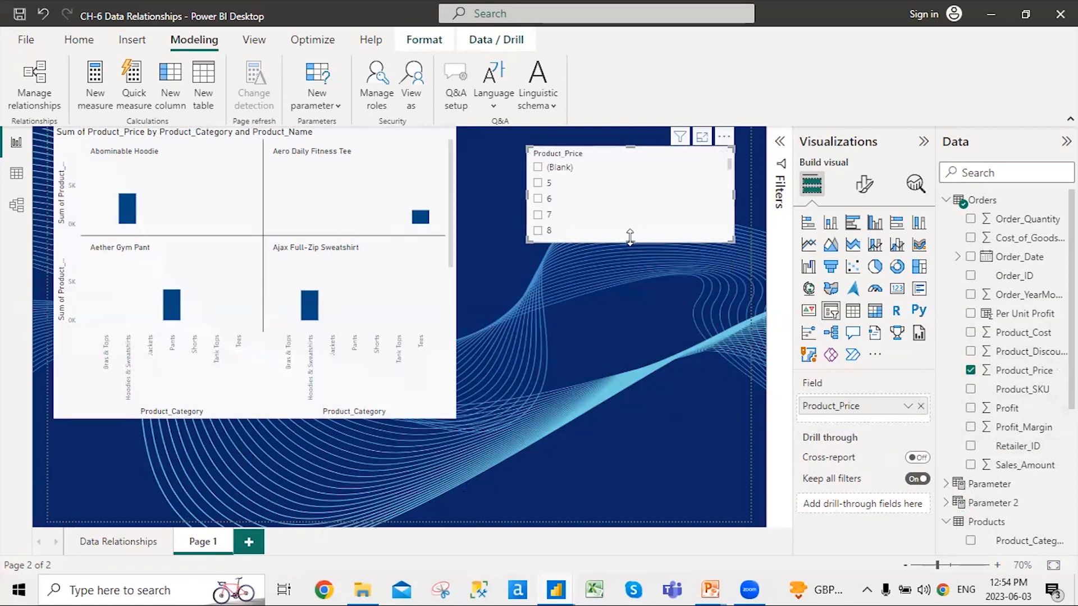
pyautogui.moveTo(629, 242); pyautogui.dragTo(601, 388)
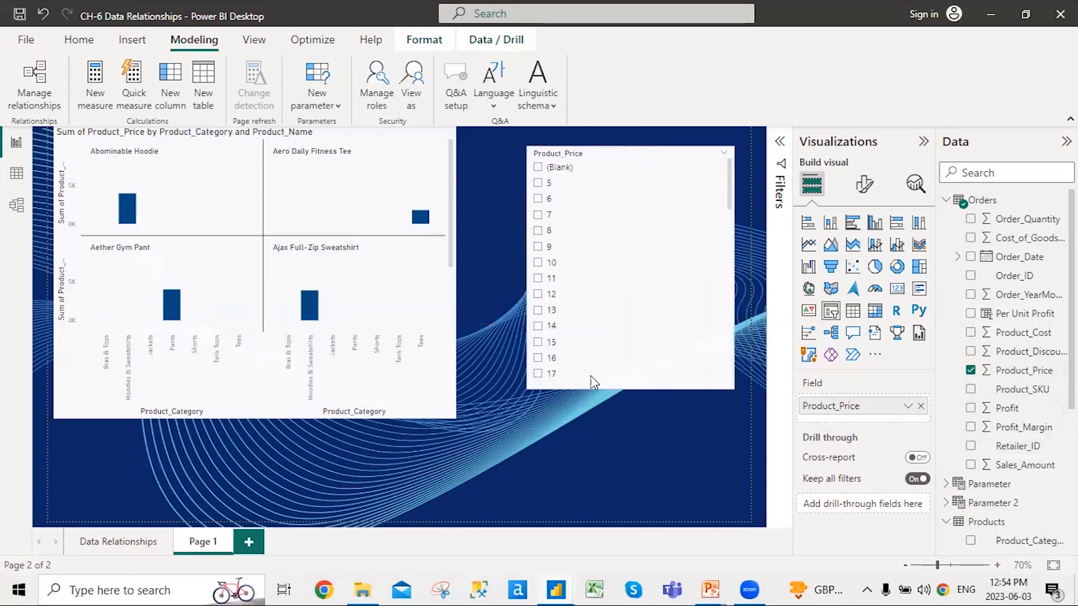
# Step: Try filtering the chart by Product_Price 11 and by (Blank), clearing each selection
pyautogui.click(537, 278)
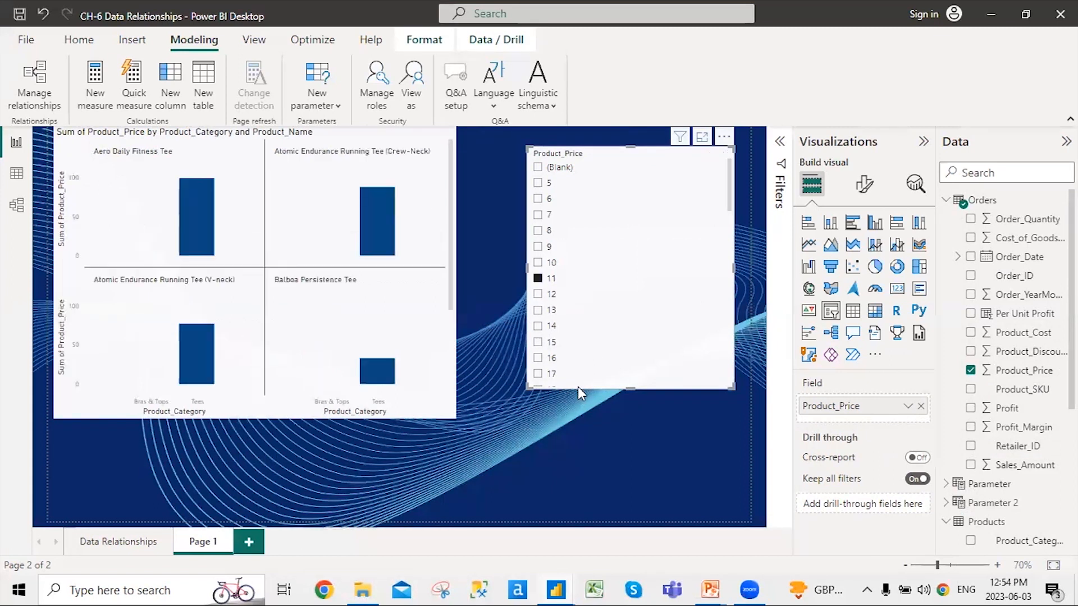
pyautogui.click(538, 279)
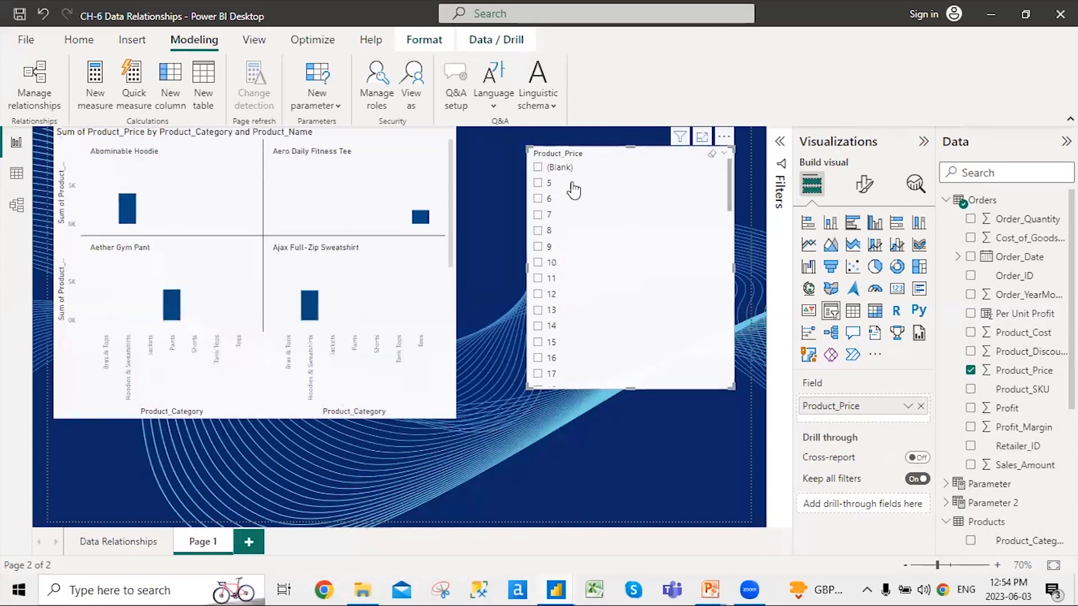
pyautogui.click(538, 168)
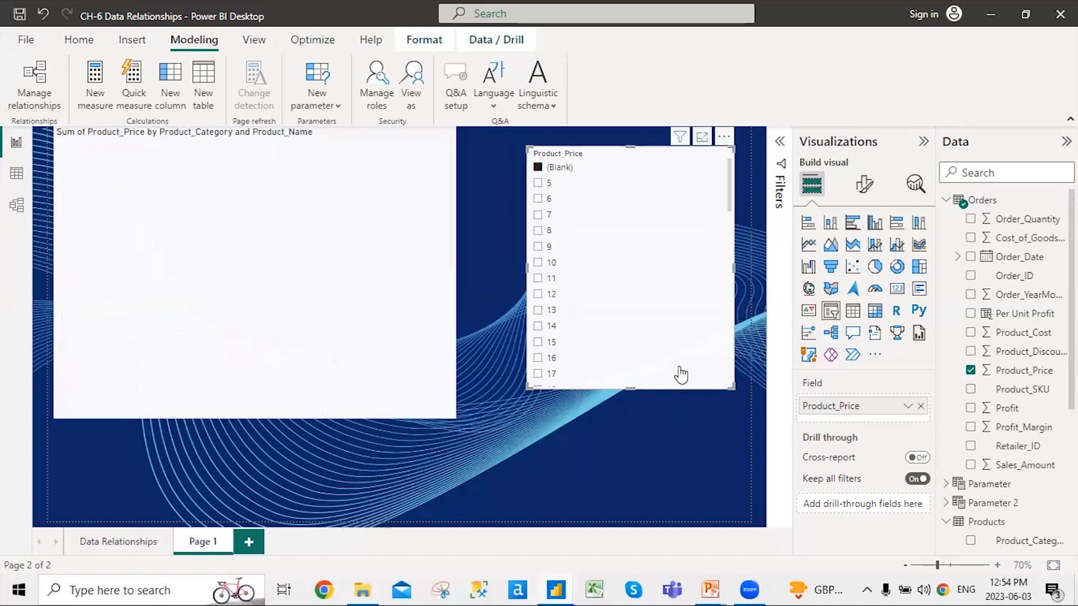
pyautogui.click(538, 167)
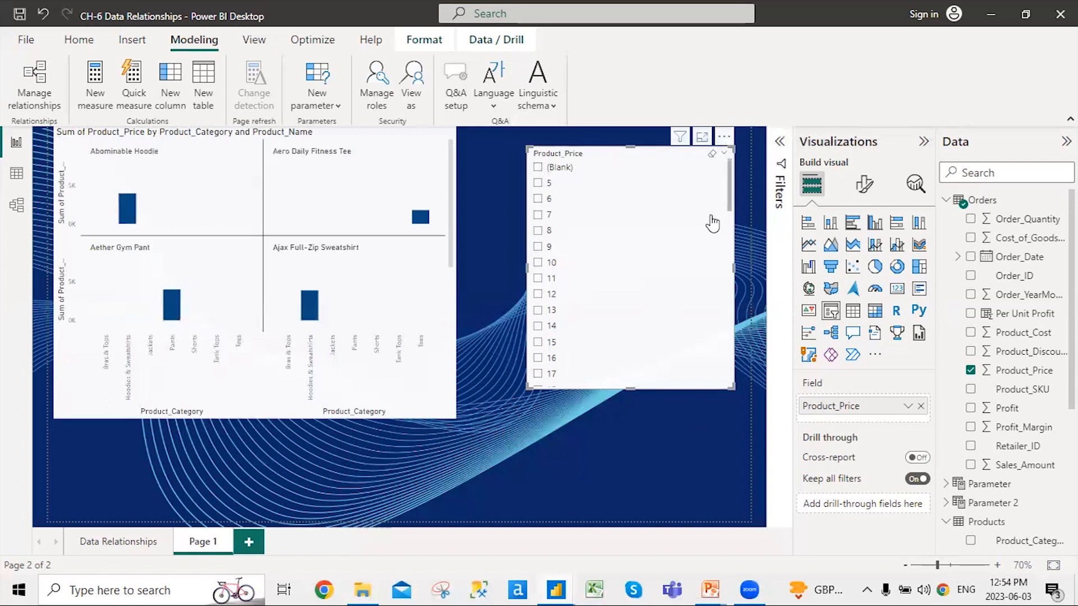
# Step: Try the Dropdown style for the Product_Price slicer, then set its style to Between
pyautogui.click(859, 190)
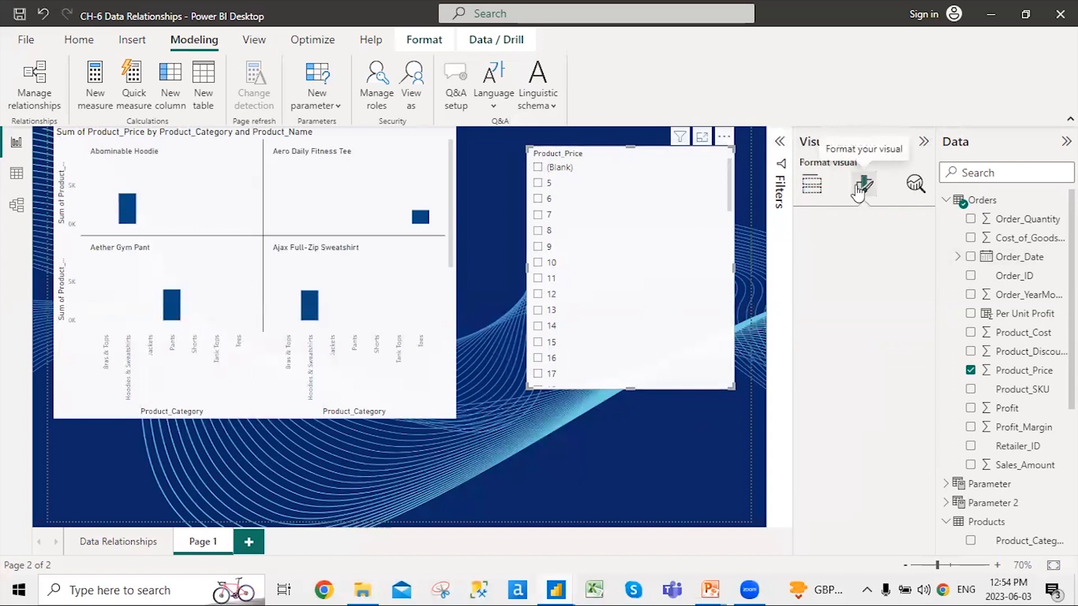
pyautogui.click(851, 297)
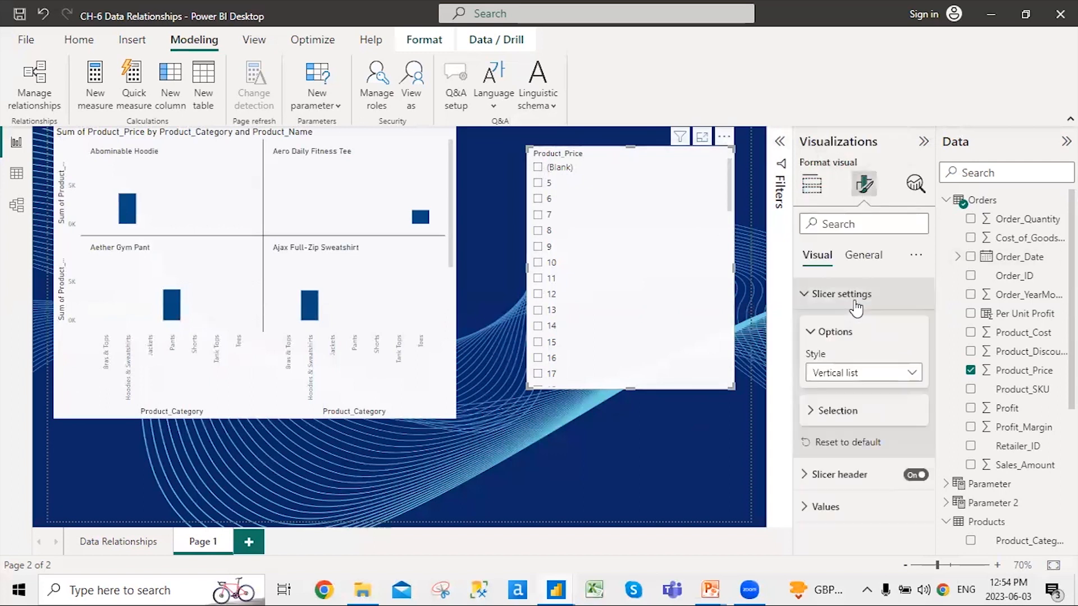
pyautogui.click(906, 375)
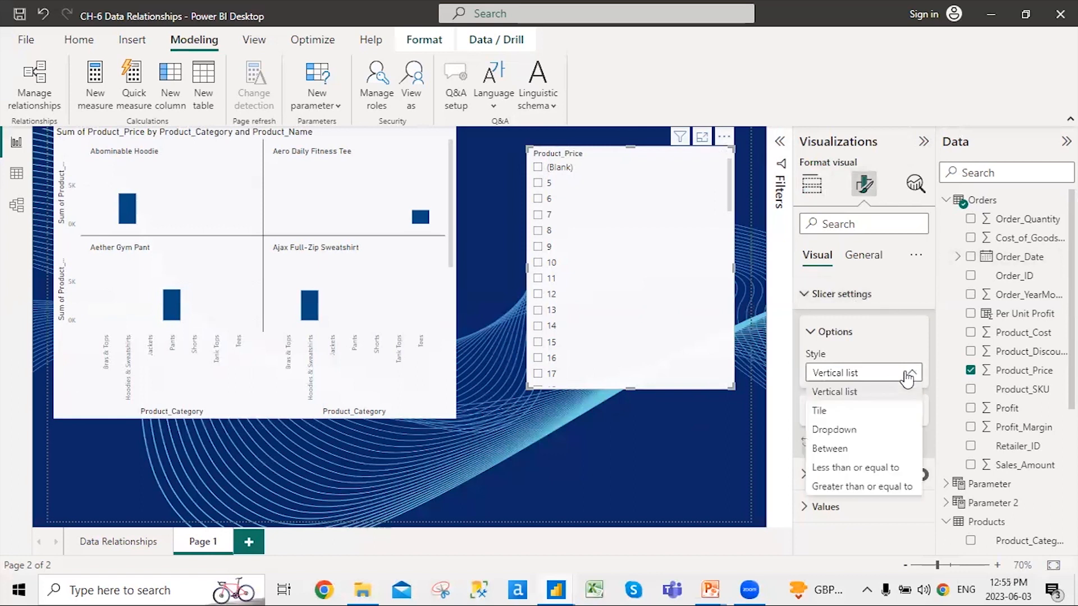
pyautogui.click(891, 431)
pyautogui.click(910, 373)
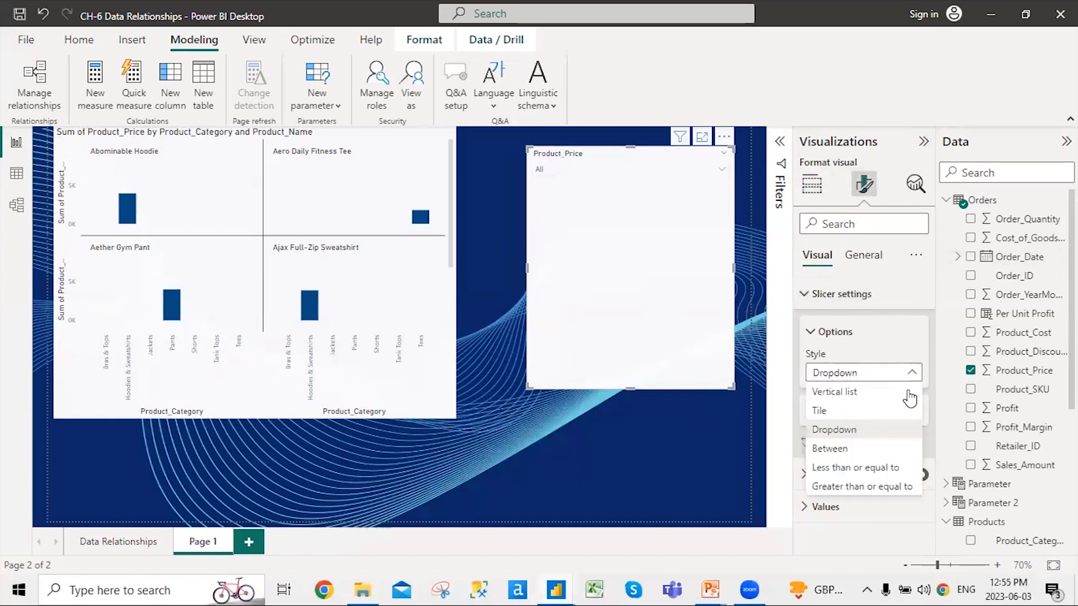
pyautogui.click(892, 449)
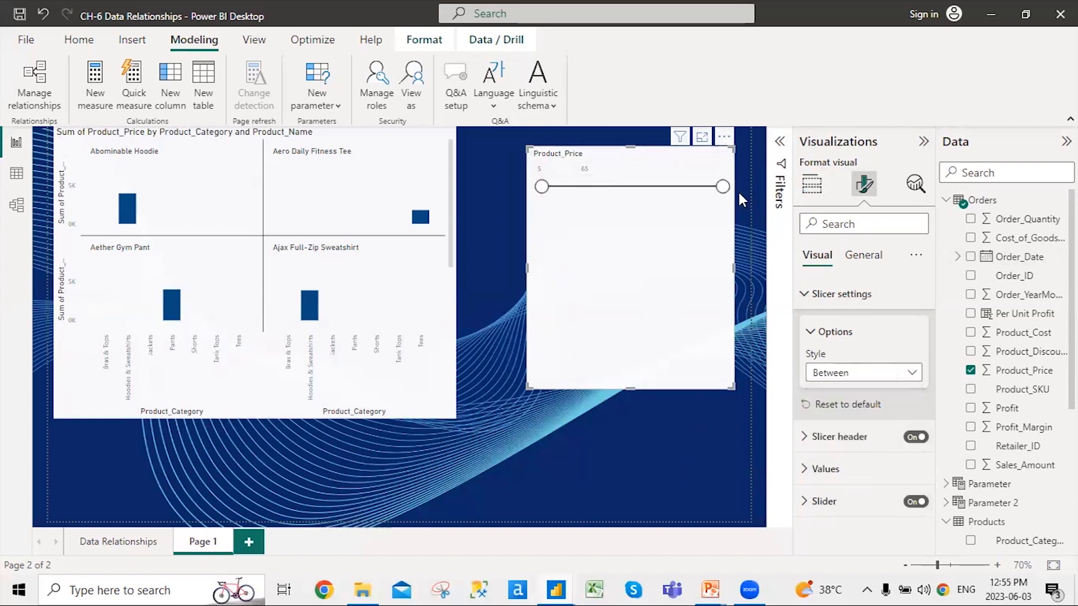
# Step: Set the Product_Price slicer range from 13 to 40 and deselect the slicer
pyautogui.moveTo(722, 187); pyautogui.dragTo(647, 186)
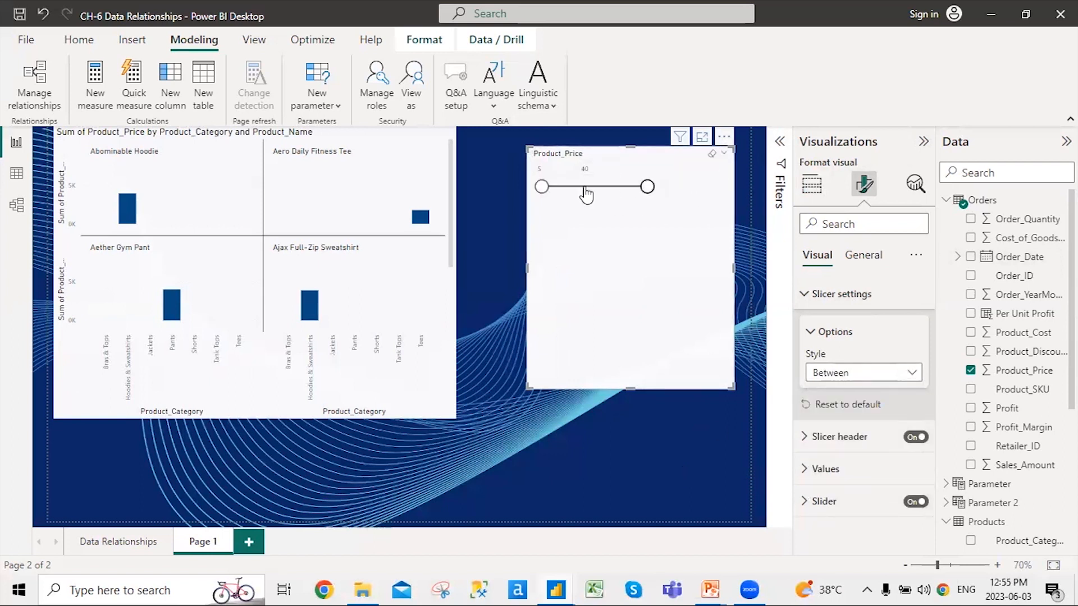
pyautogui.moveTo(542, 187); pyautogui.dragTo(566, 187)
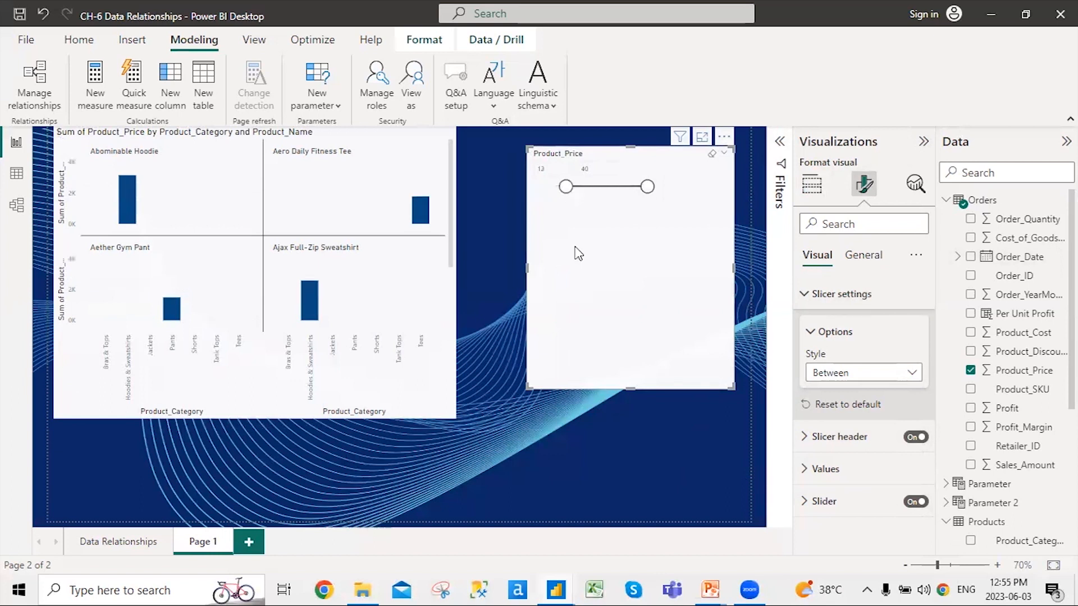
pyautogui.click(632, 390)
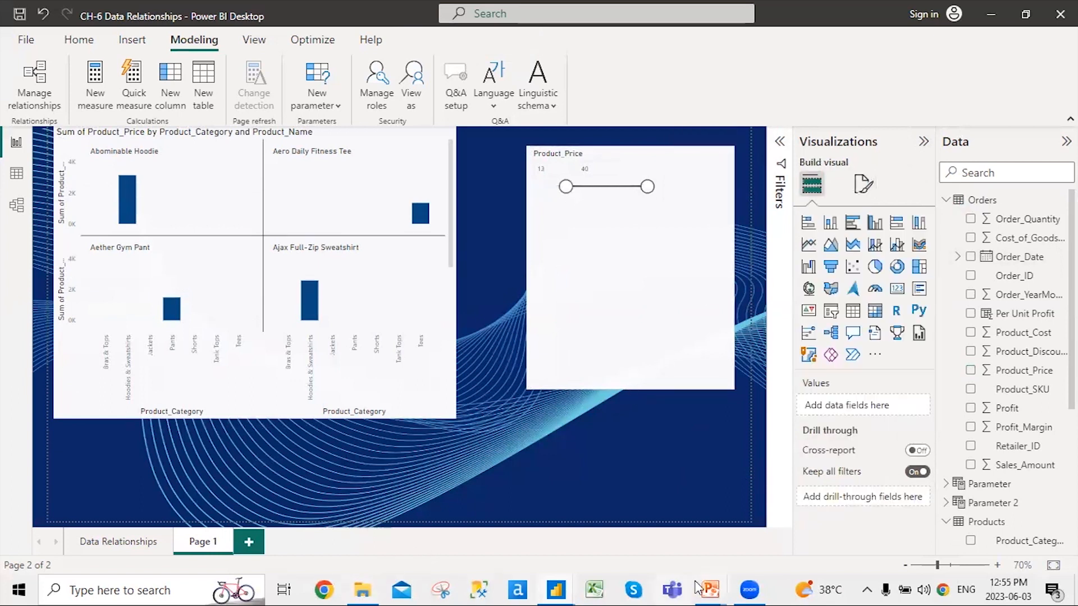
# Step: View the PowerPoint slide on Rankx, topn and dynamic topn with numeric parameters, then return to Power BI
pyautogui.moveTo(709, 588)
pyautogui.click(802, 550)
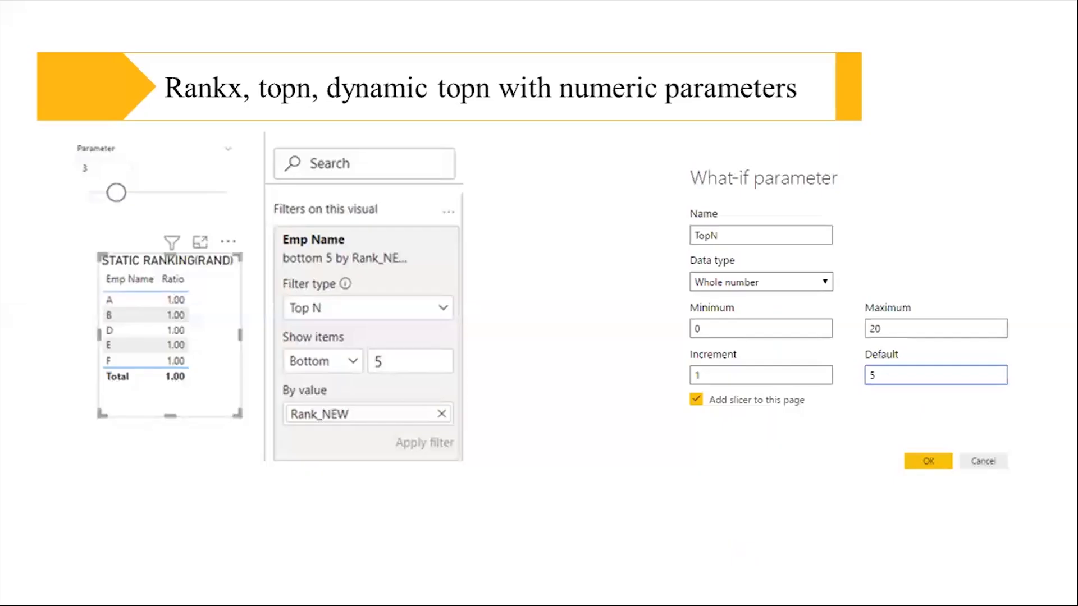
pyautogui.hotkey('alt', 'Tab')
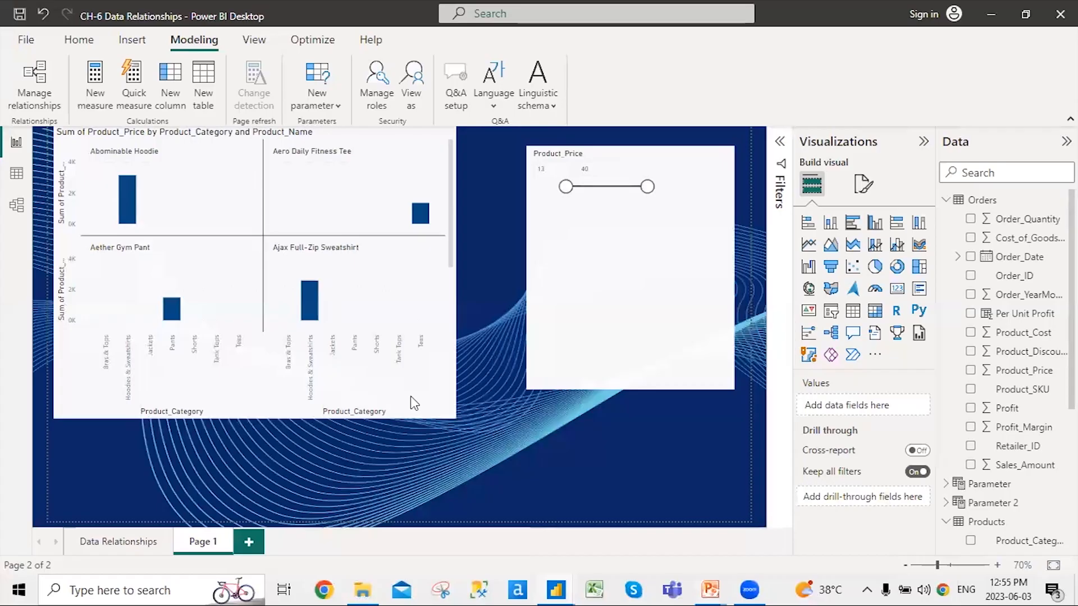
# Step: Show the report filters and add Product_Category from the Products table as a filter on this page
pyautogui.click(783, 142)
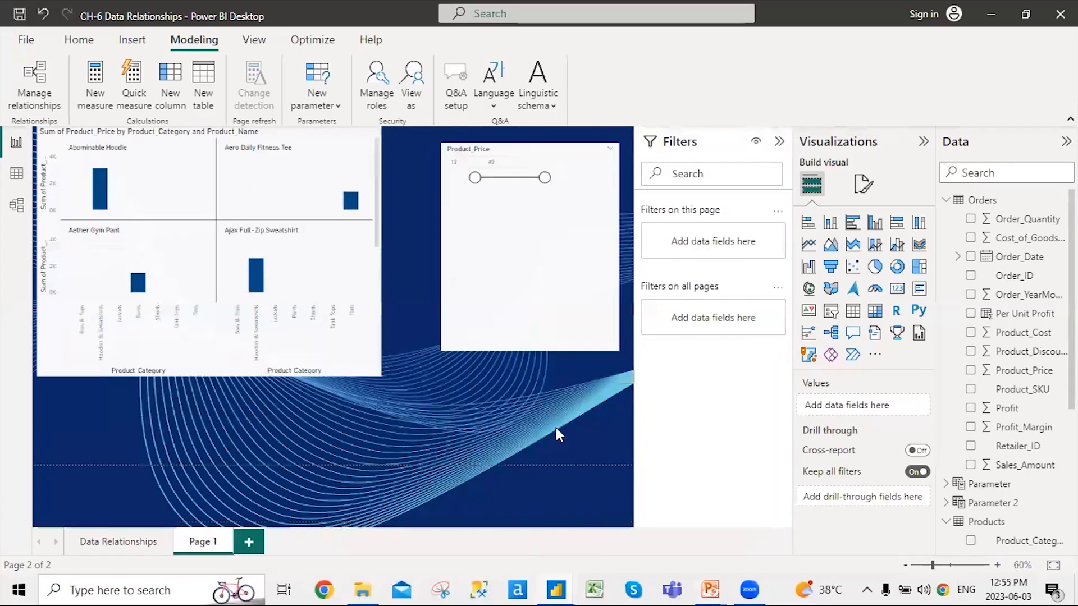
pyautogui.click(777, 288)
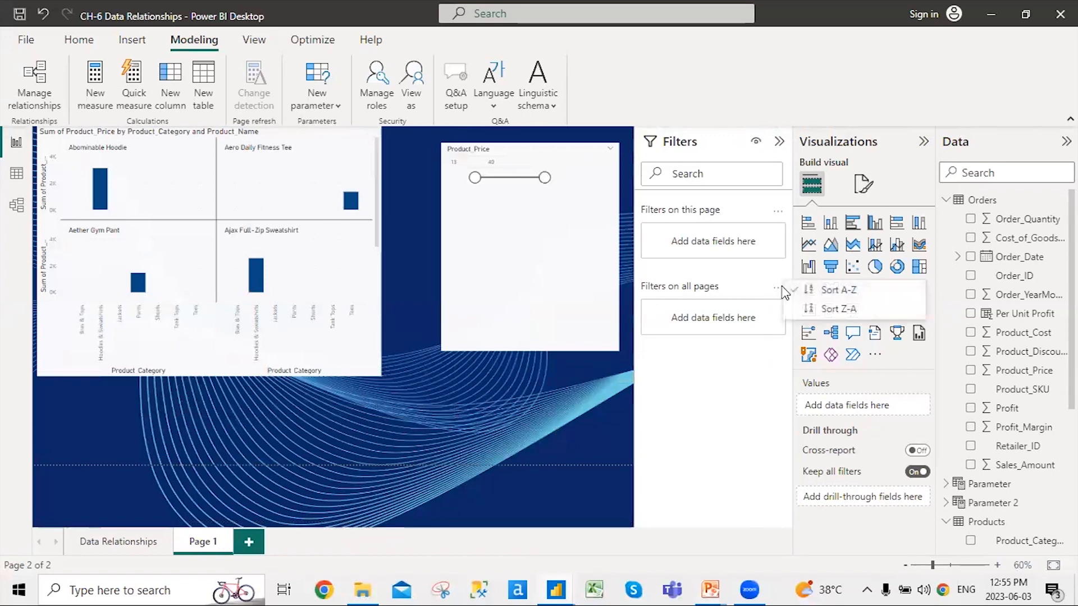
pyautogui.click(724, 326)
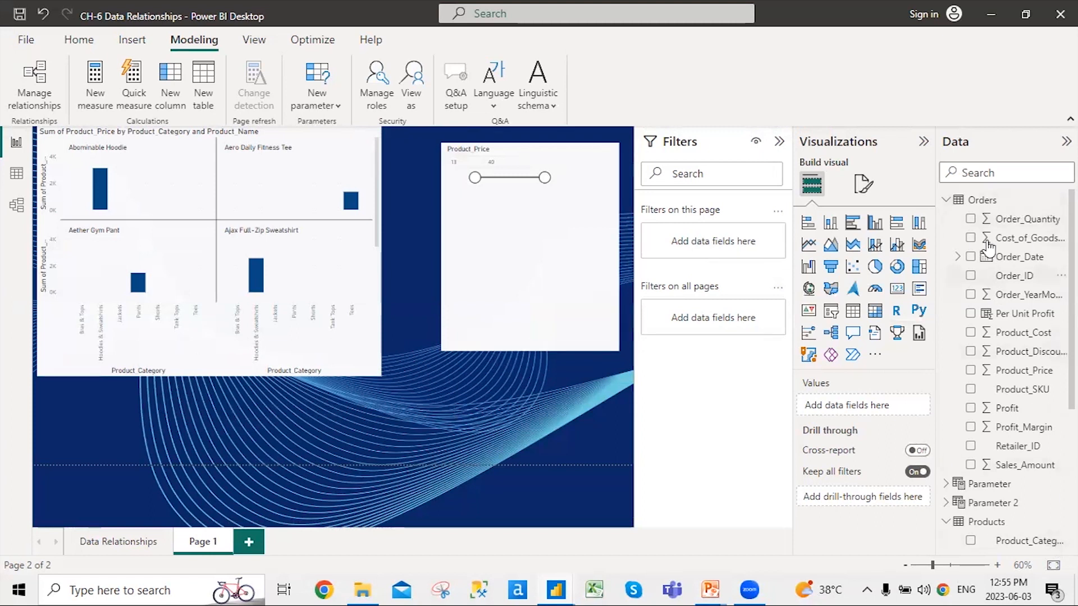
pyautogui.click(948, 199)
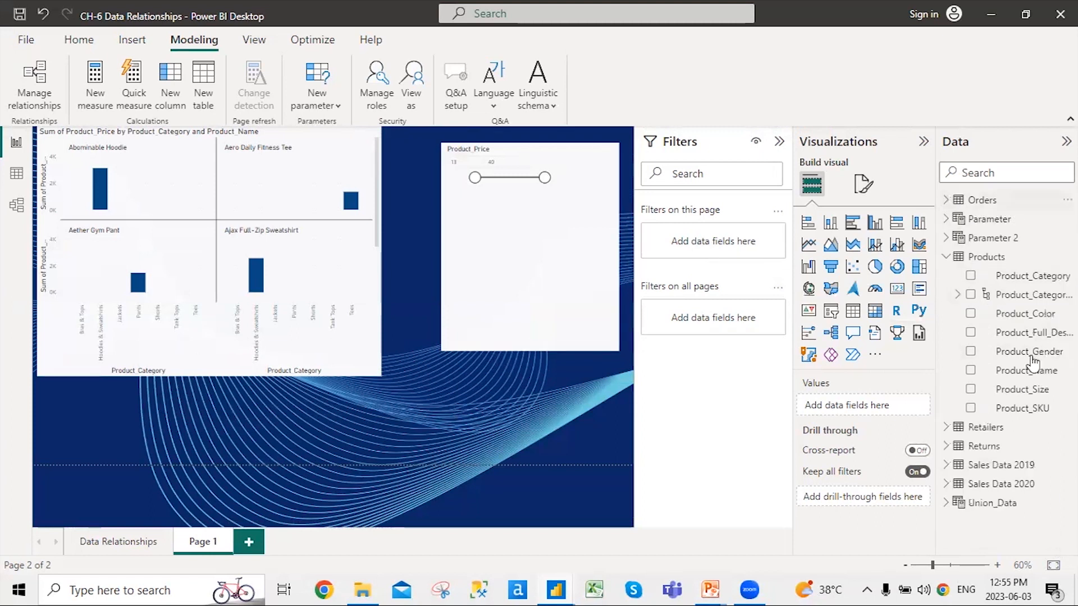
pyautogui.moveTo(1045, 275); pyautogui.dragTo(749, 242)
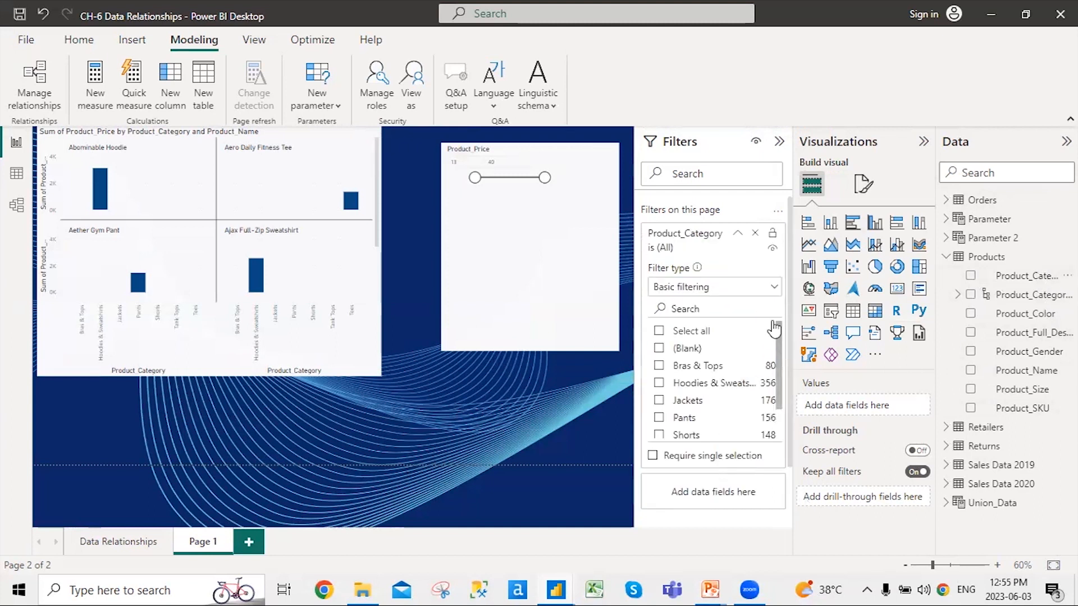
# Step: Try Advanced filtering on the Product_Category page filter, return it to Basic filtering, and review the category values
pyautogui.click(774, 288)
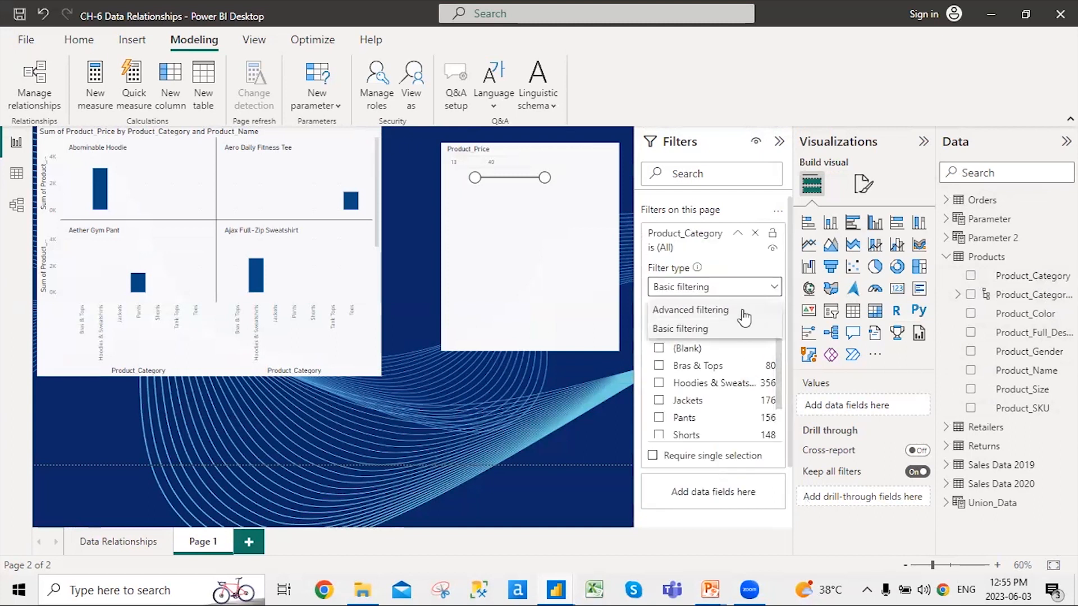
pyautogui.click(752, 310)
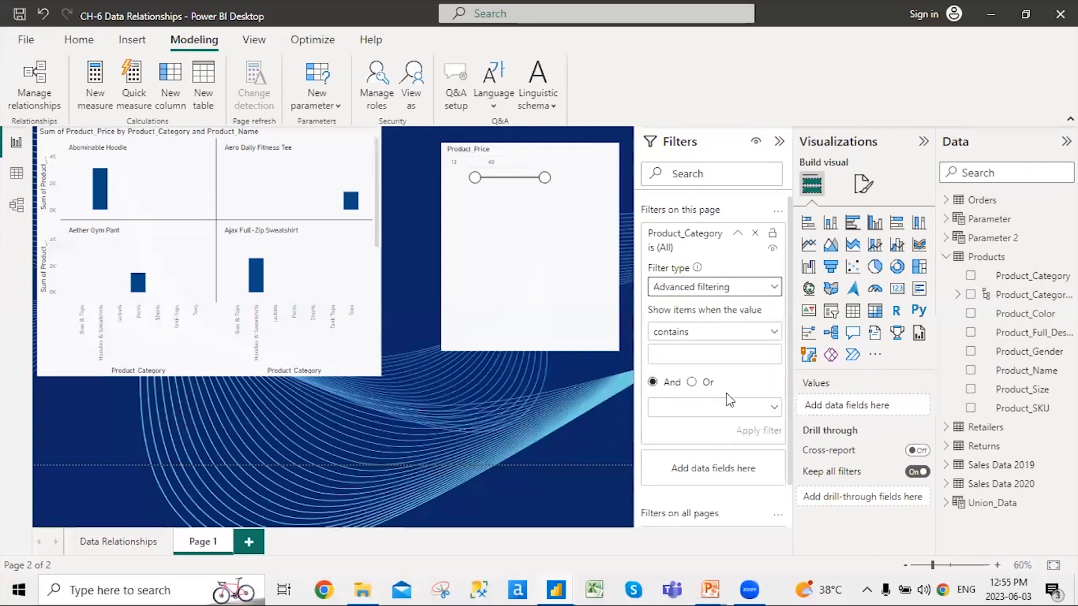
pyautogui.click(776, 287)
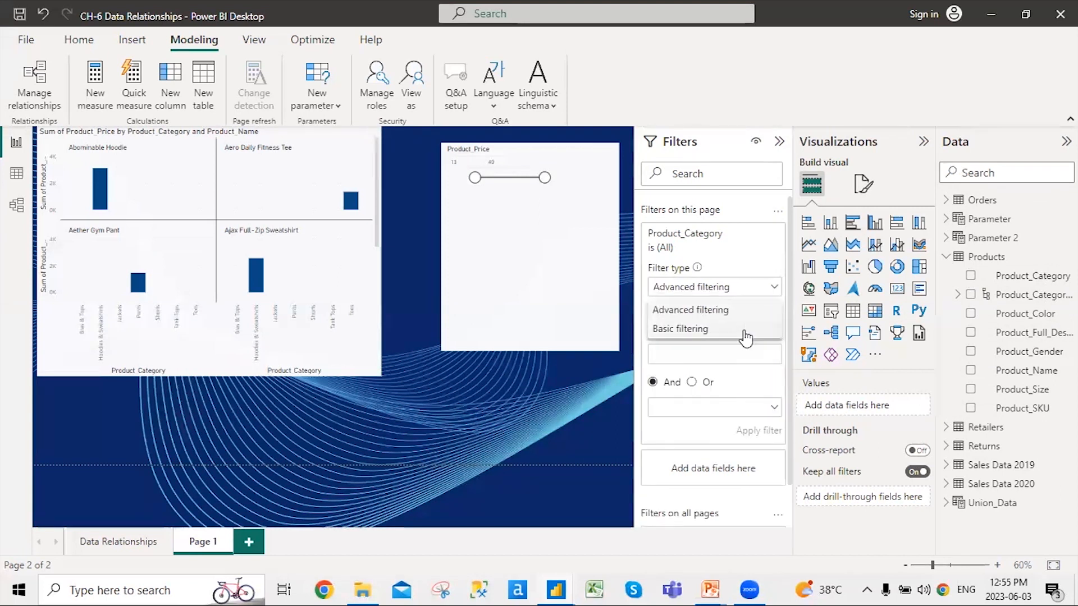
pyautogui.click(746, 337)
pyautogui.scroll(-5, 733, 366)
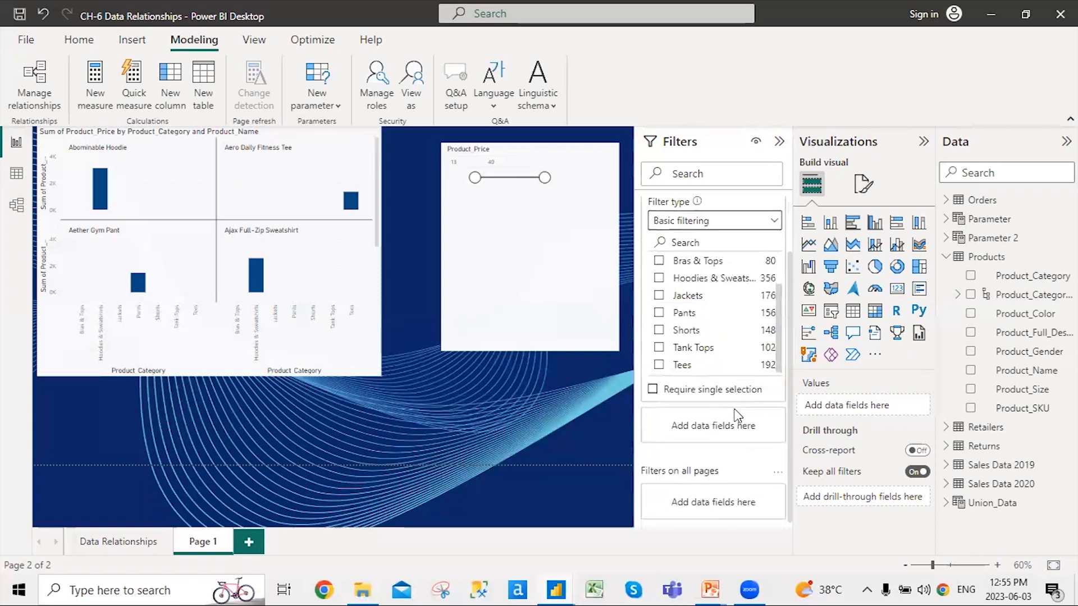
pyautogui.scroll(3, 735, 416)
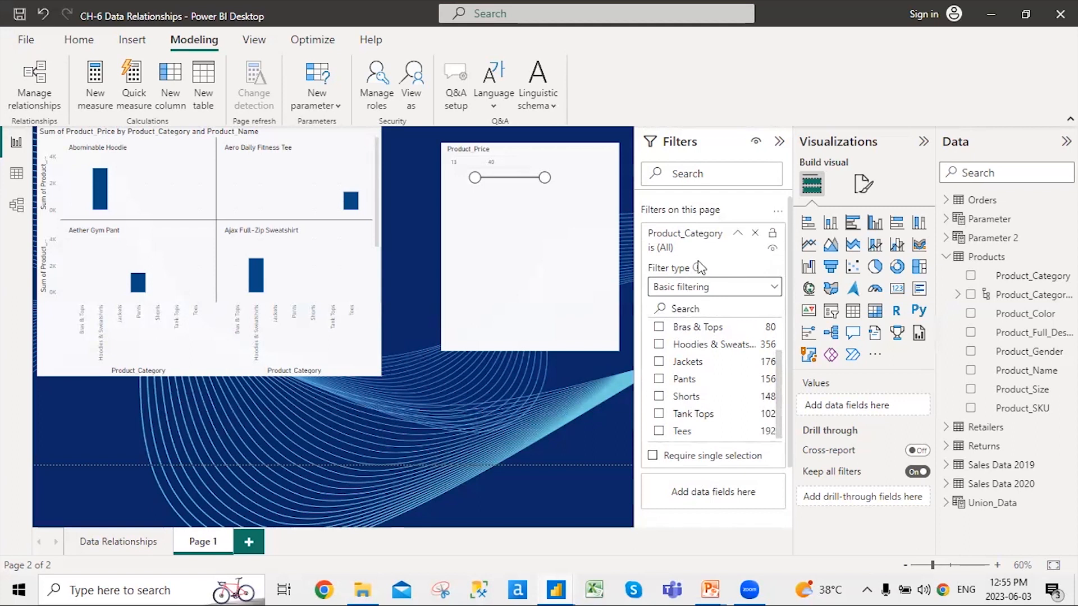
# Step: Switch the Product_Category page filter to Advanced filtering and set its condition to "starts with"
pyautogui.click(777, 289)
pyautogui.click(714, 309)
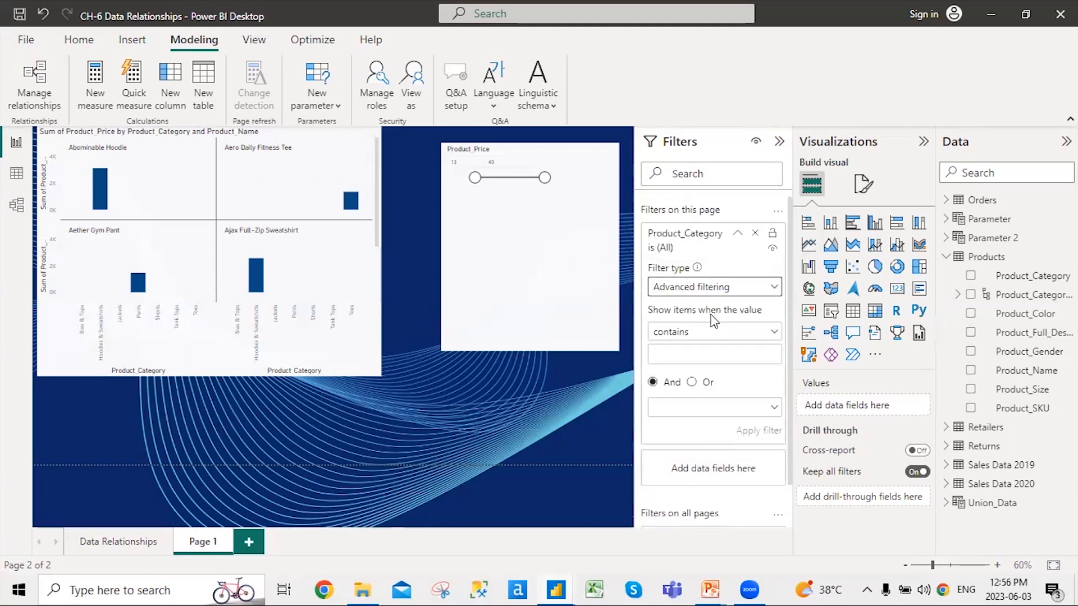
pyautogui.click(772, 333)
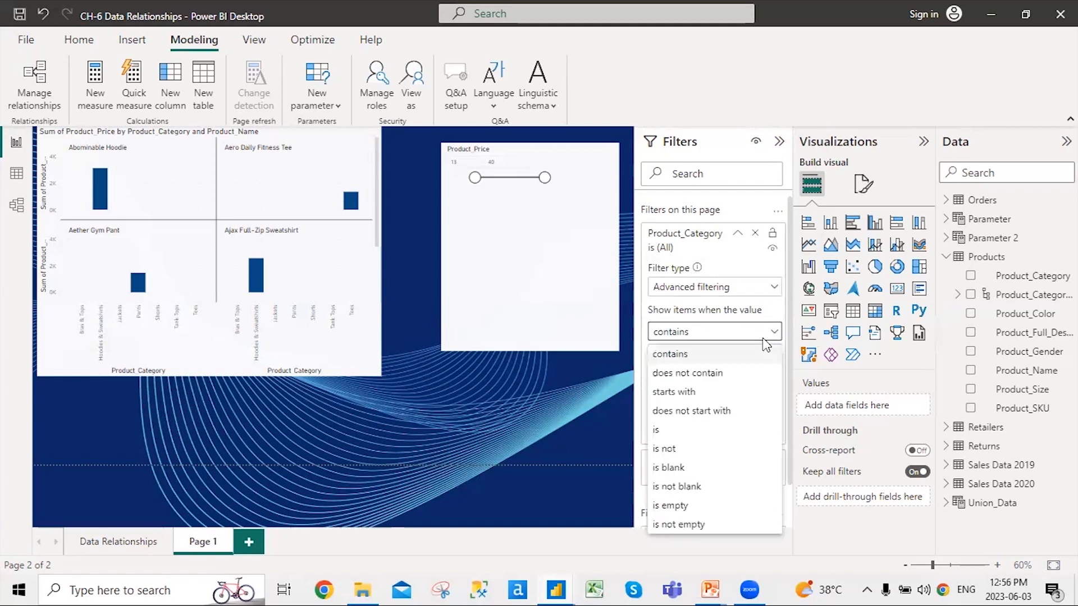
pyautogui.click(727, 391)
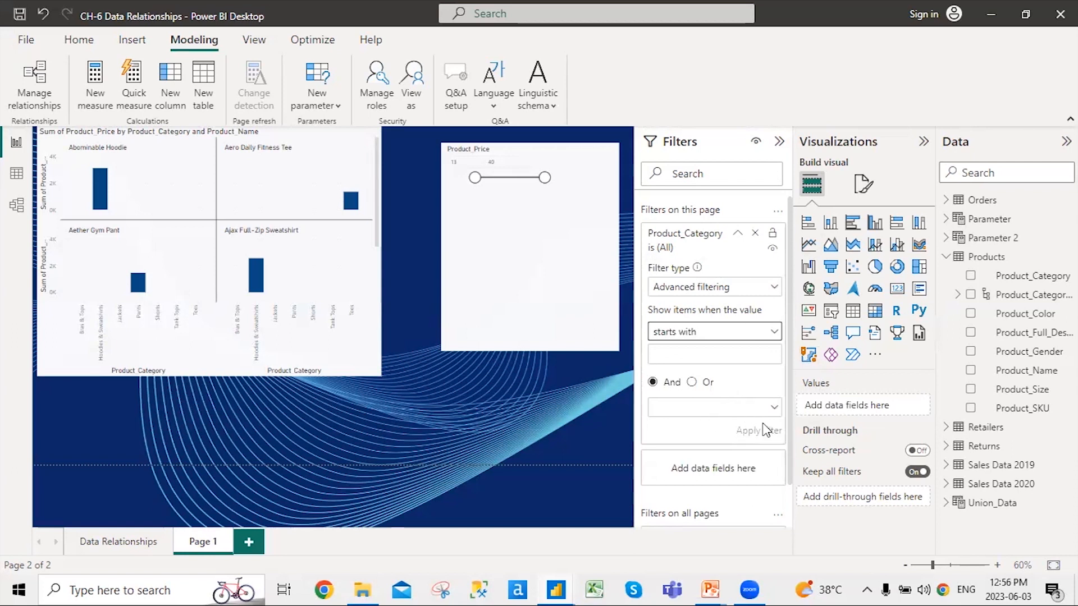
pyautogui.scroll(-2, 701, 416)
pyautogui.scroll(2, 705, 412)
# Step: Switch back to the PowerPoint slide show
pyautogui.moveTo(724, 589)
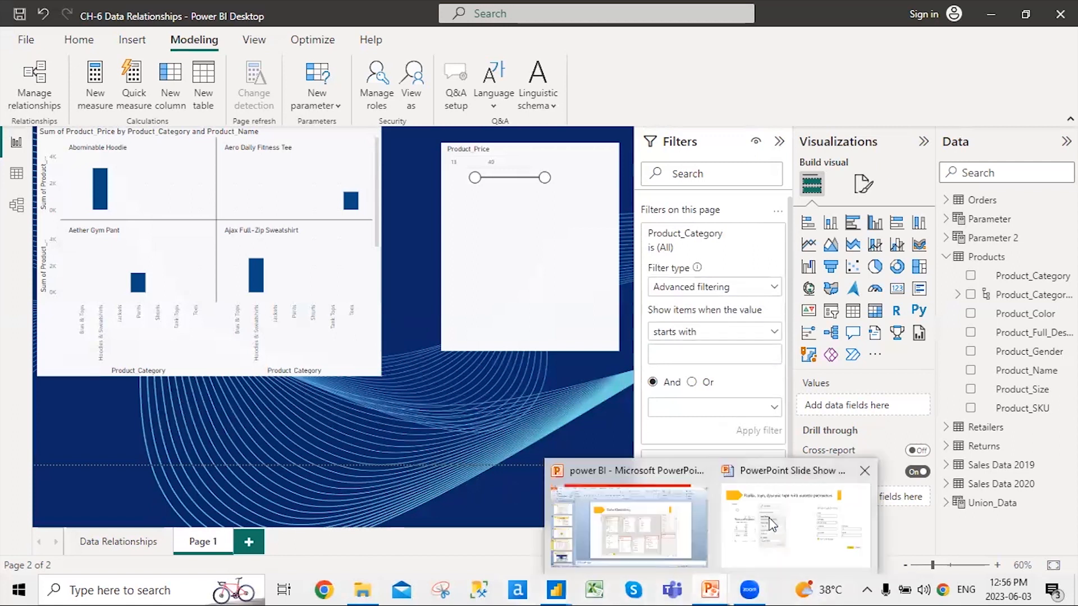